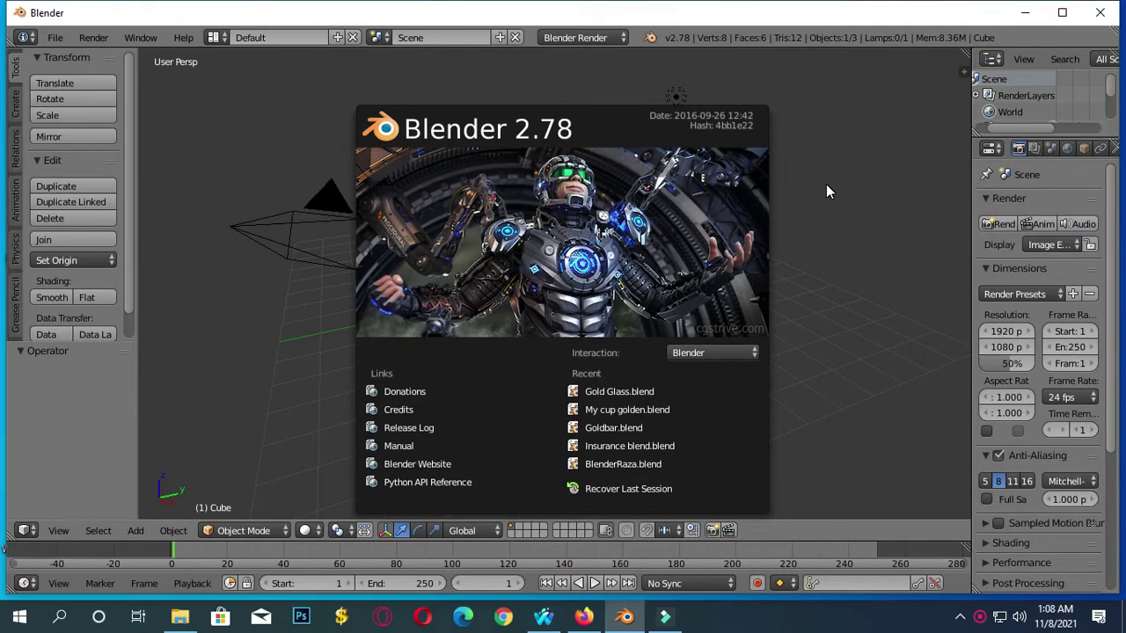
Step: Dismiss the splash screen and delete the default cube, keeping the camera and lamp
click(826, 190)
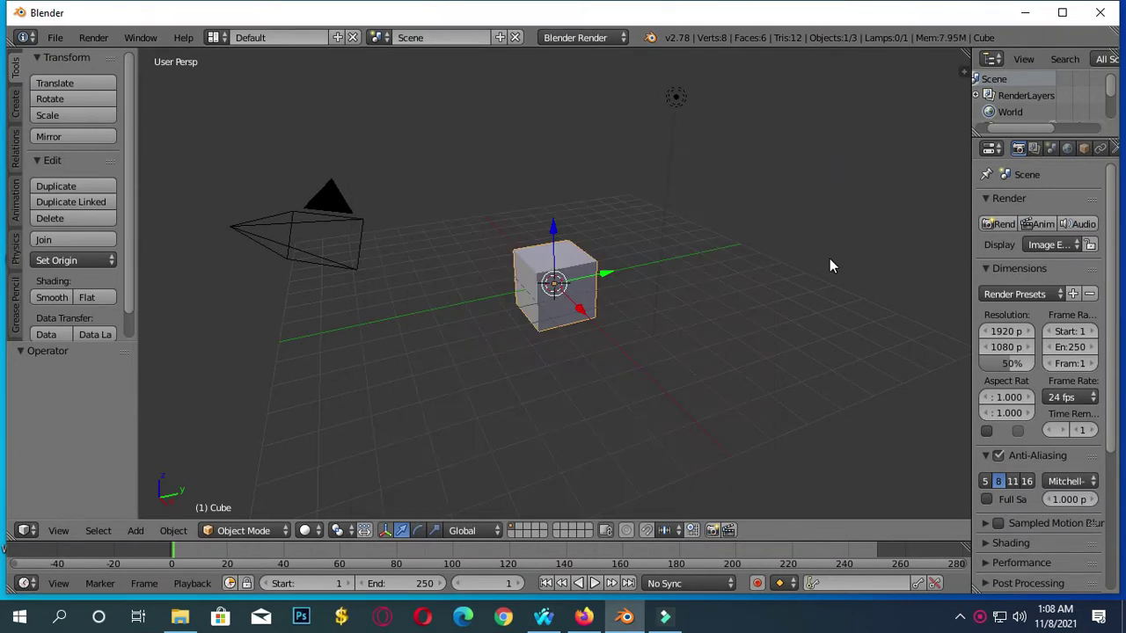
key(x)
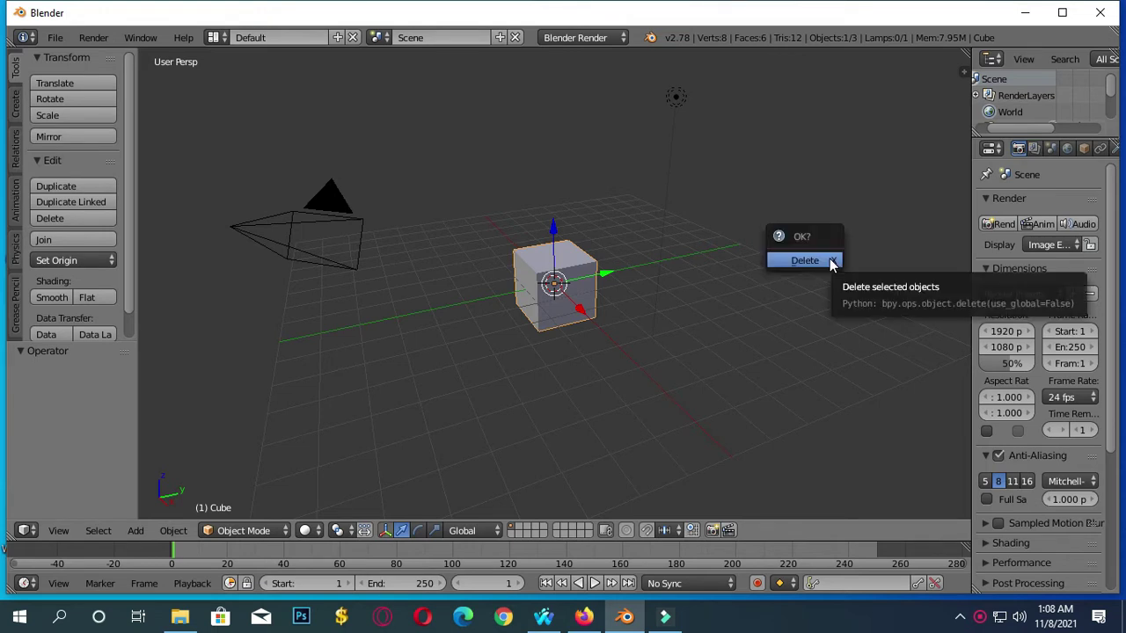
click(829, 266)
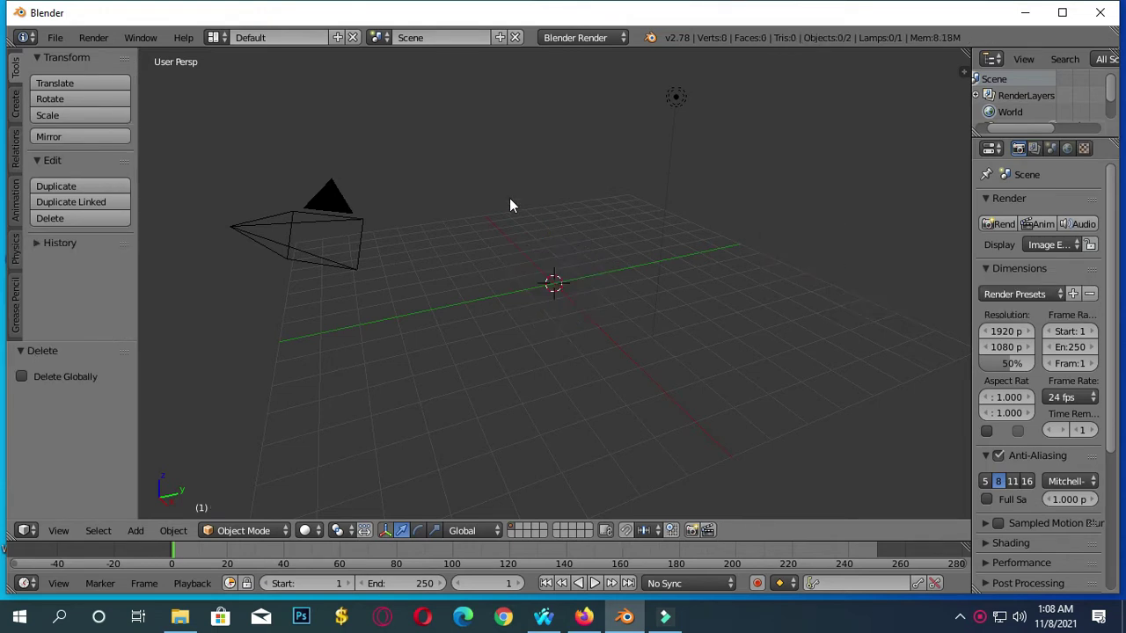
key(shift+a)
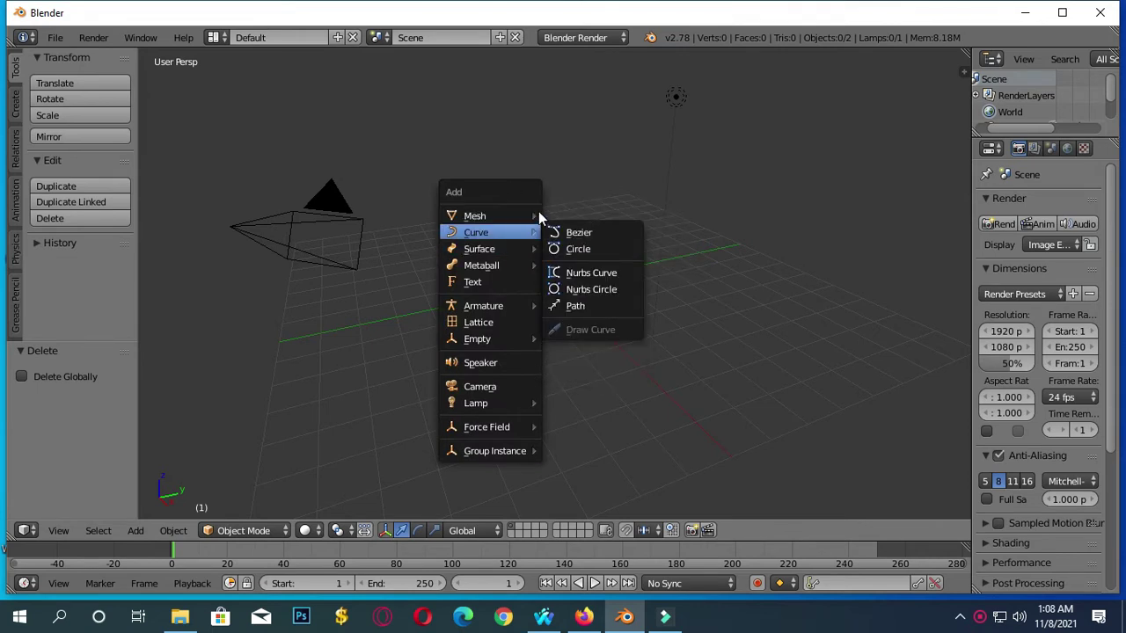
mouse_move(479, 216)
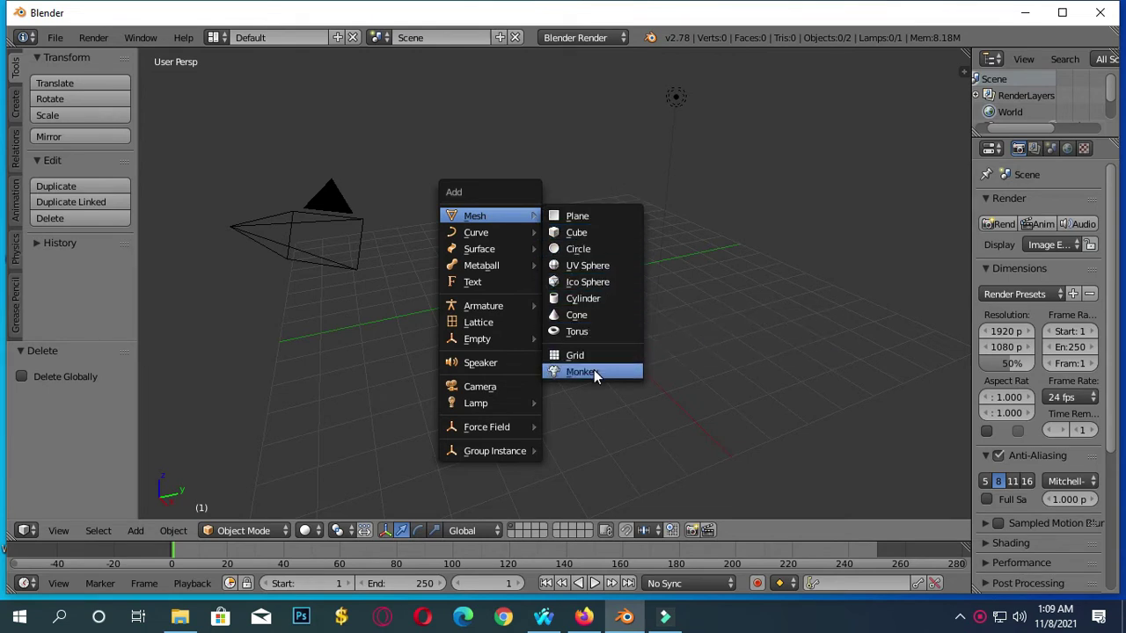
Step: Add a 32-vertex cylinder (radius 1, depth 2), zoom in, and switch it to Edit Mode
click(591, 298)
scroll(601, 286, up, 2)
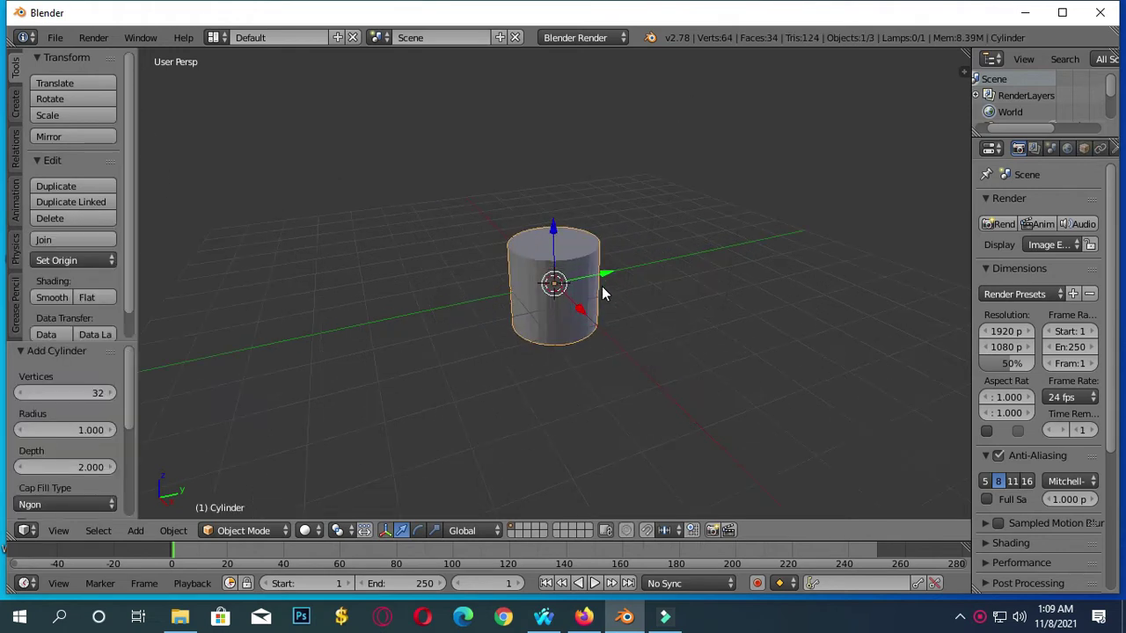
scroll(602, 286, up, 3)
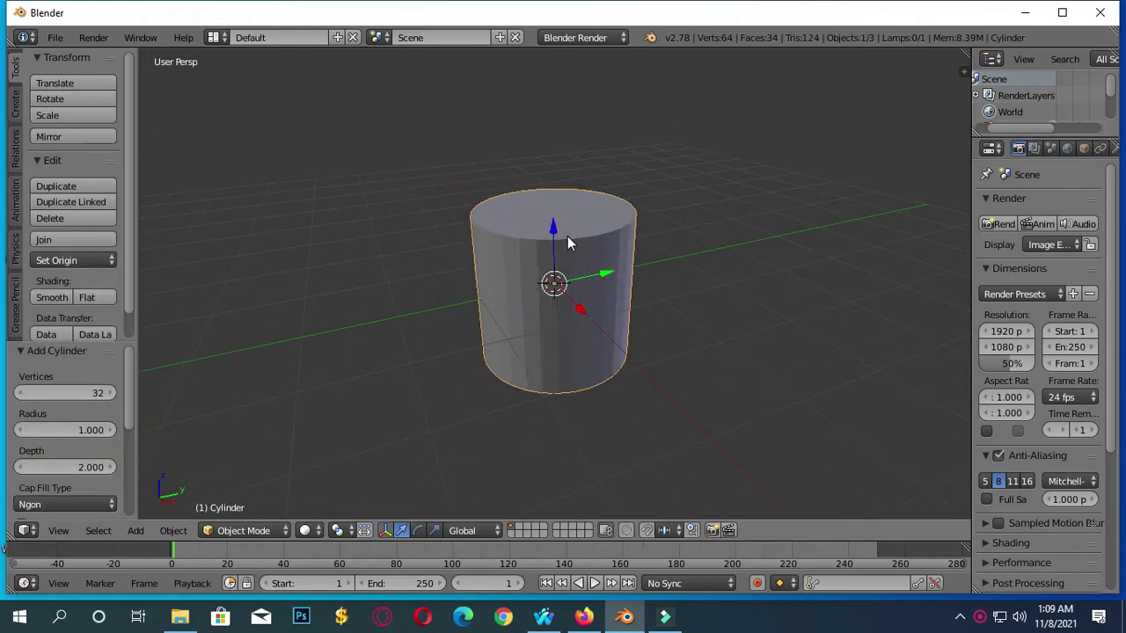
click(281, 531)
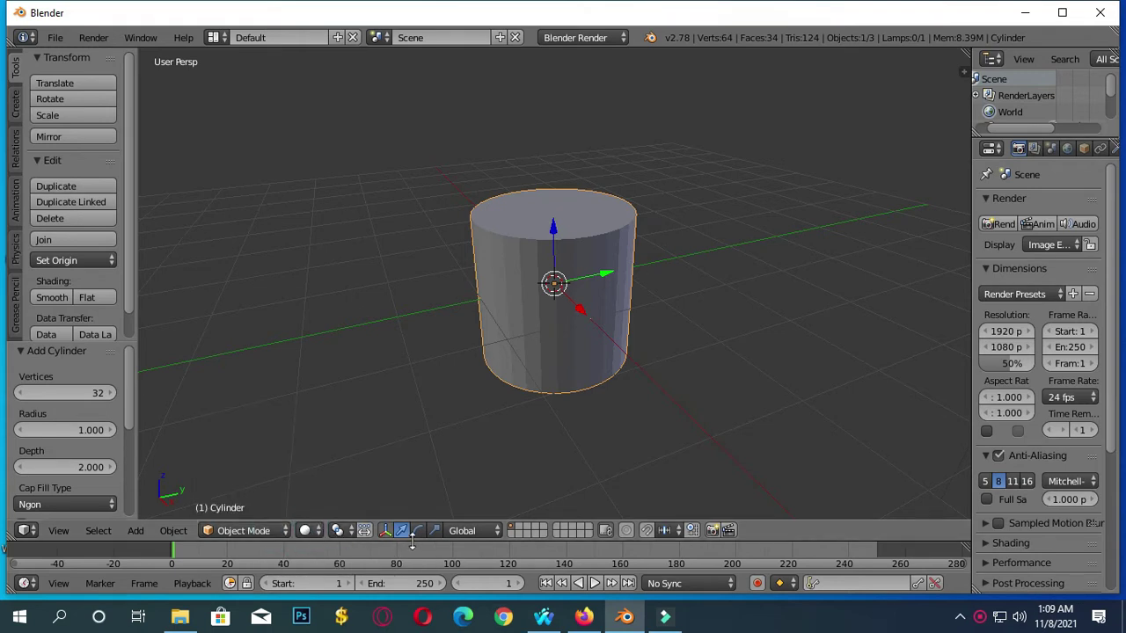
click(248, 529)
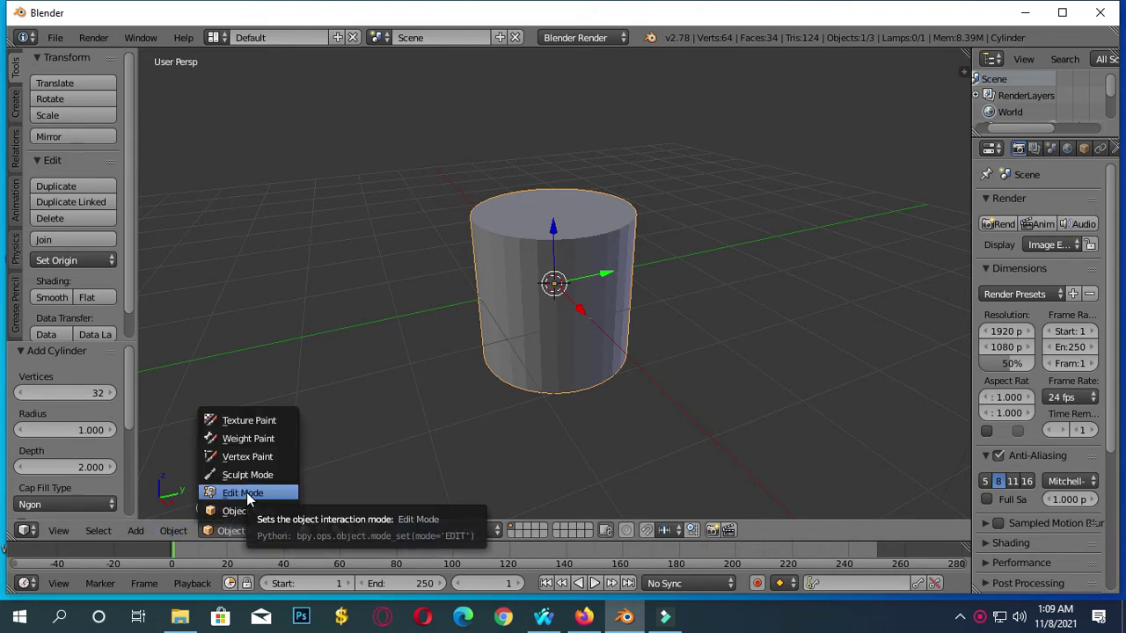
click(246, 493)
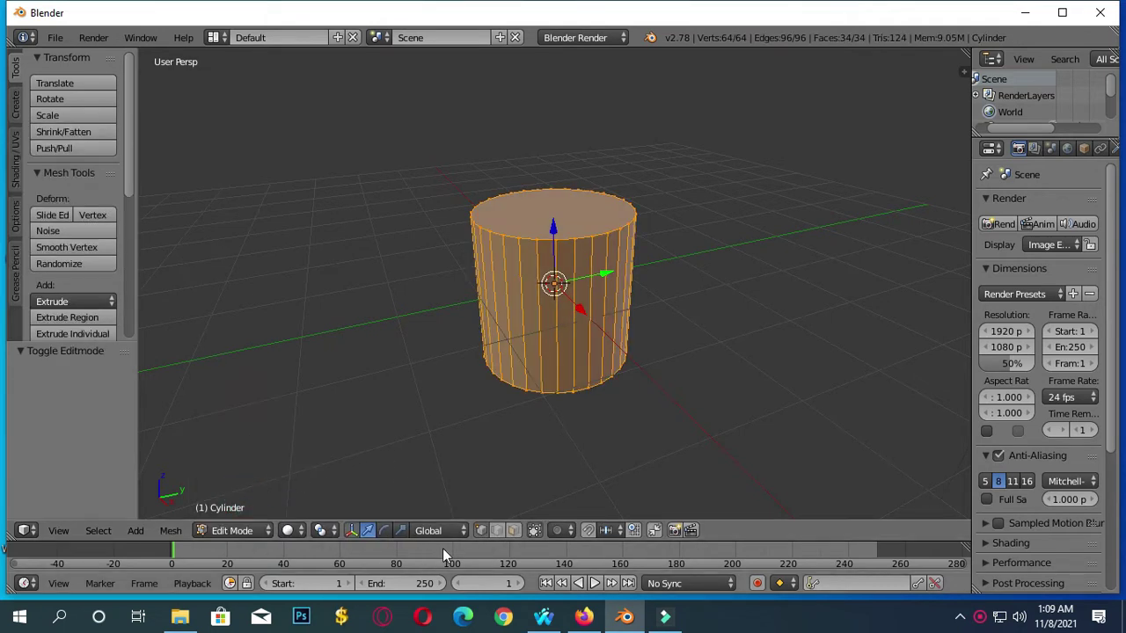
Step: Try selecting edges on the top rim, then switch to face select mode
click(486, 530)
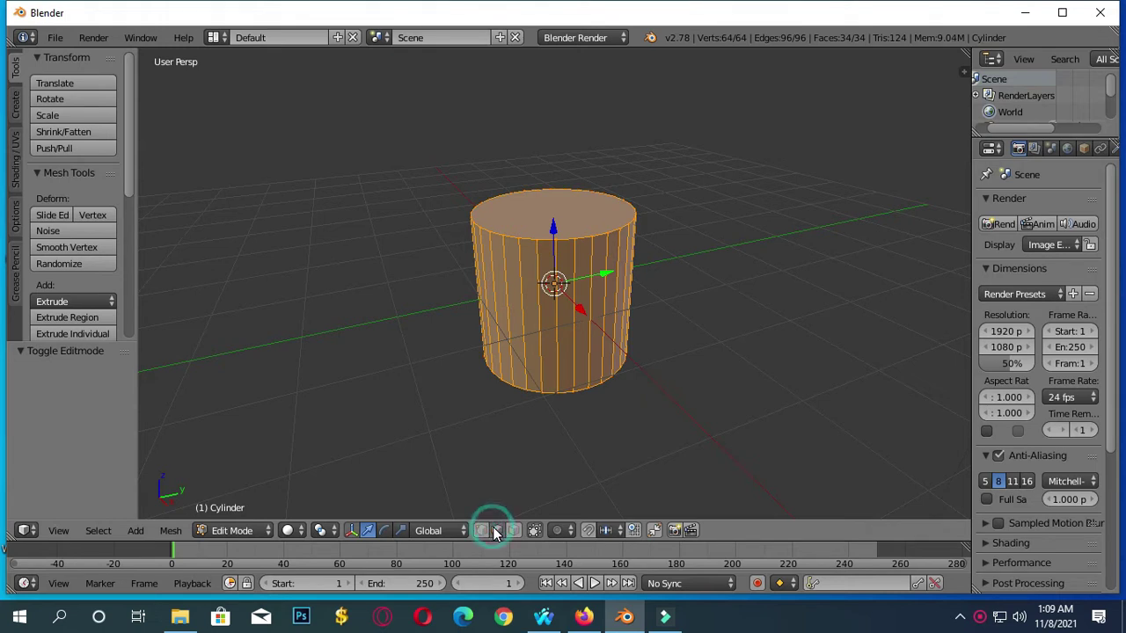
right_click(566, 230)
right_click(541, 214)
click(563, 220)
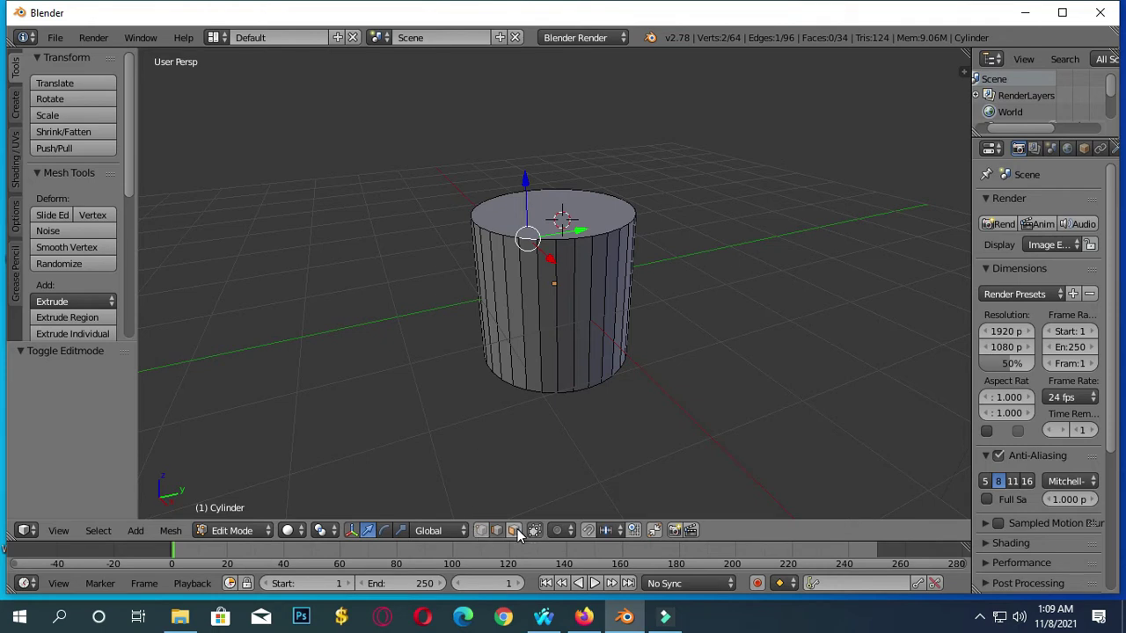
click(494, 530)
click(481, 530)
Step: Select the cylinder's top face and bring up the Delete menu
click(545, 232)
right_click(550, 234)
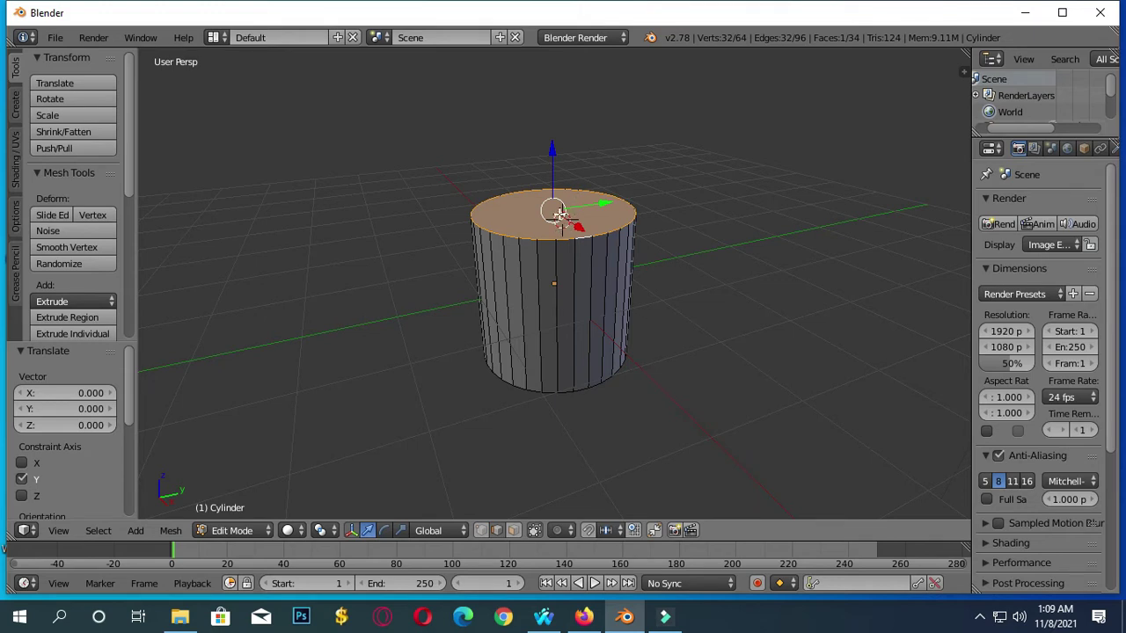
right_click(560, 218)
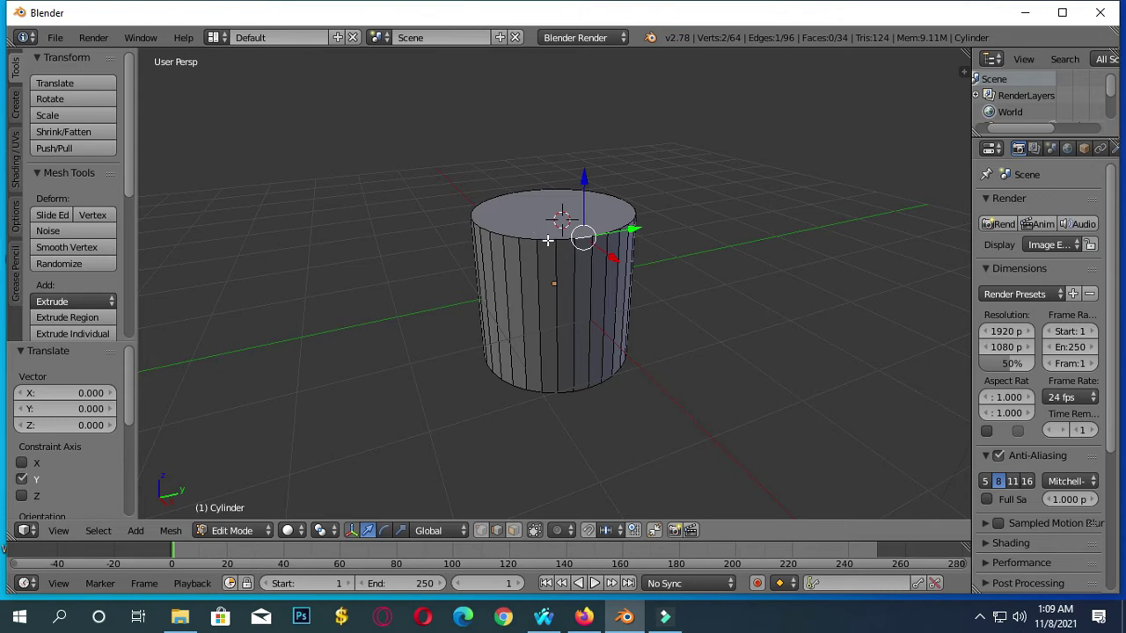
alt+right_click(549, 237)
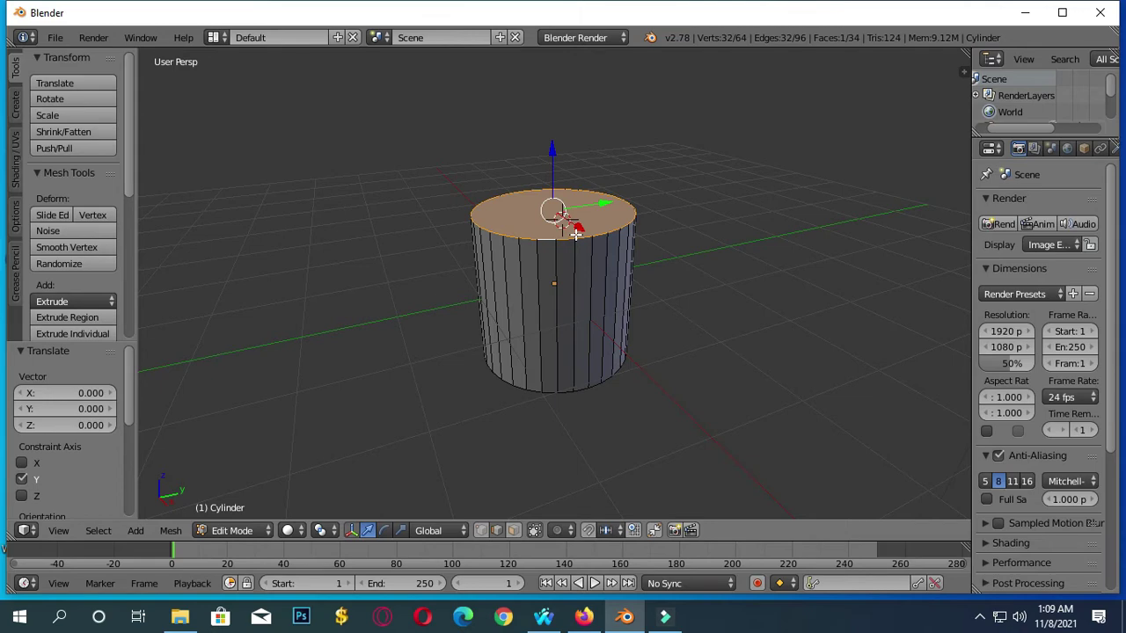
key(x)
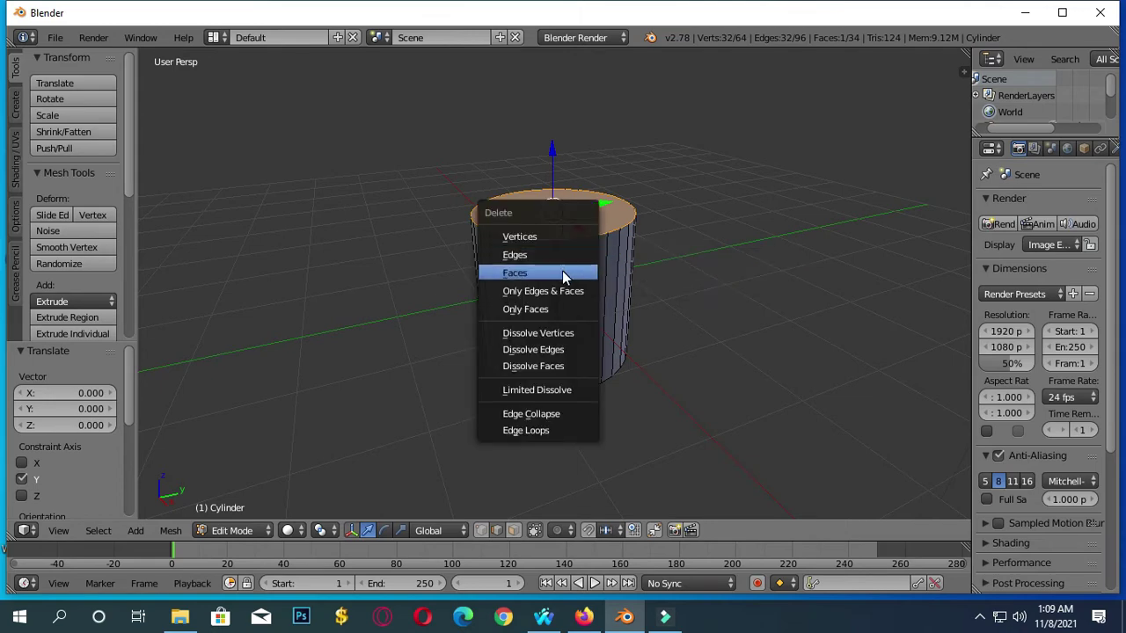
Step: Delete the cylinder's top face and orbit to look down into the open top
click(562, 273)
mouse_move(670, 289)
middle_down()
mouse_move(703, 137)
mouse_move(606, 309)
mouse_move(668, 311)
mouse_move(655, 309)
mouse_move(751, 357)
mouse_move(731, 412)
mouse_move(598, 484)
mouse_move(326, 395)
mouse_move(615, 395)
mouse_move(603, 515)
mouse_move(653, 252)
mouse_move(733, 390)
mouse_move(598, 317)
mouse_move(548, 241)
mouse_move(468, 195)
mouse_move(430, 75)
mouse_move(543, 234)
mouse_move(599, 263)
mouse_move(638, 319)
mouse_move(630, 360)
mouse_move(620, 200)
middle_up()
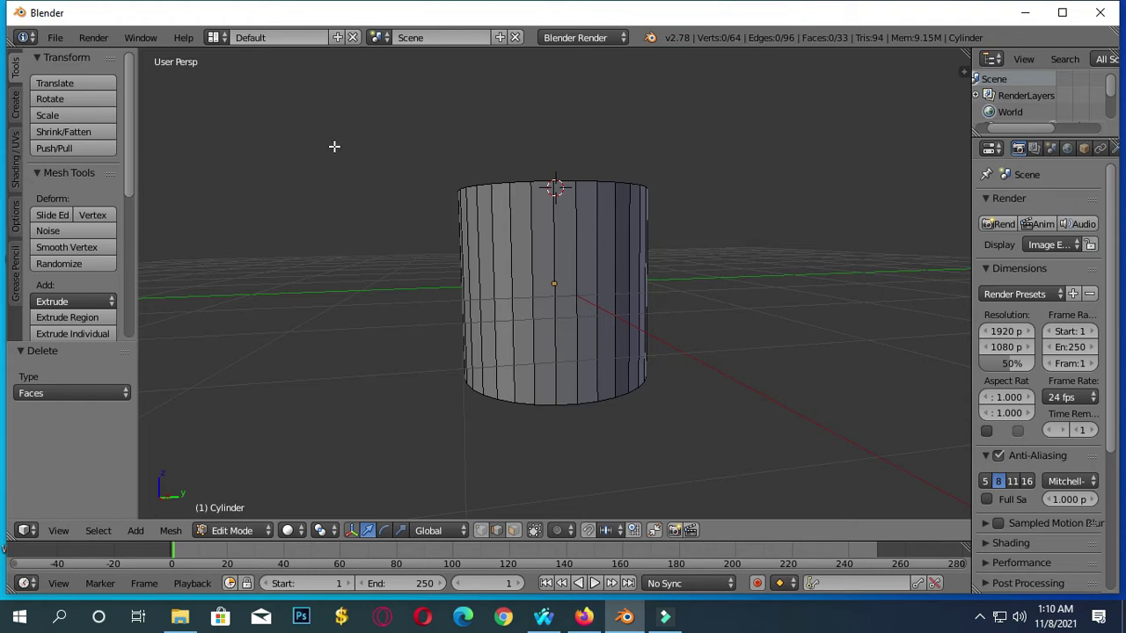
scroll(653, 271, down, 2)
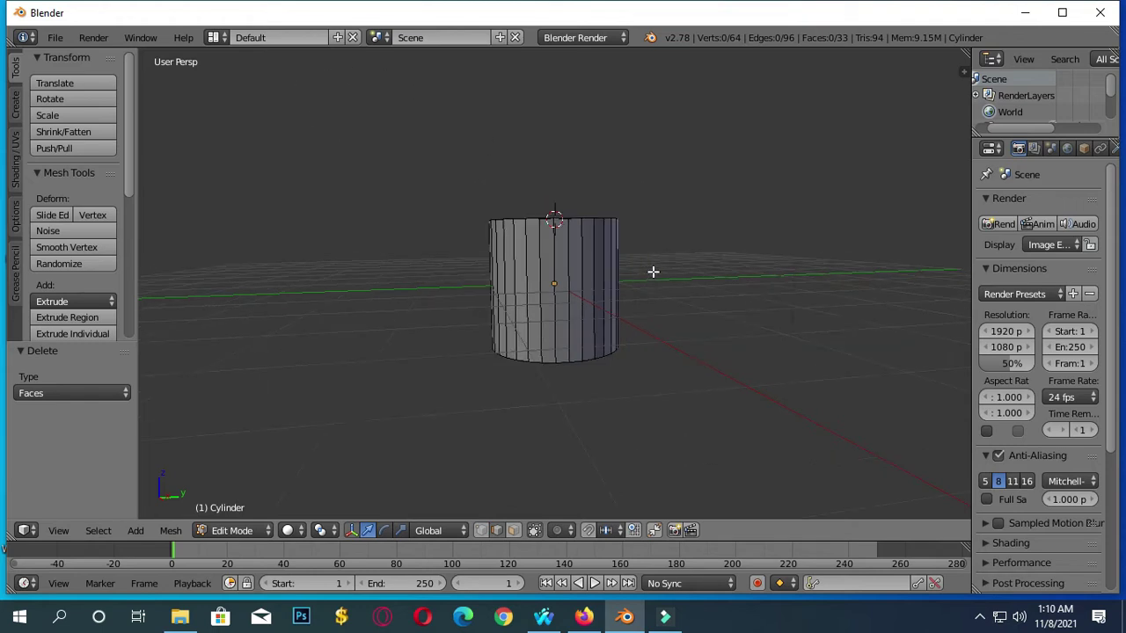
scroll(656, 274, down, 3)
scroll(669, 279, up, 2)
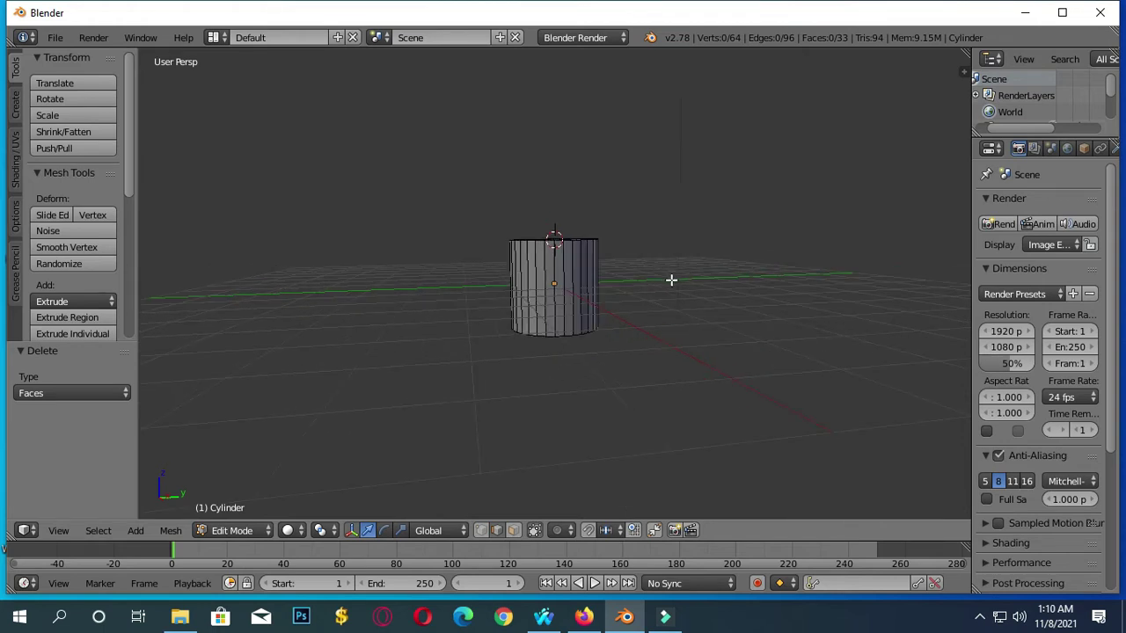
scroll(671, 280, up, 1)
scroll(670, 277, up, 2)
mouse_move(671, 279)
middle_down()
mouse_move(692, 355)
mouse_move(684, 306)
middle_up()
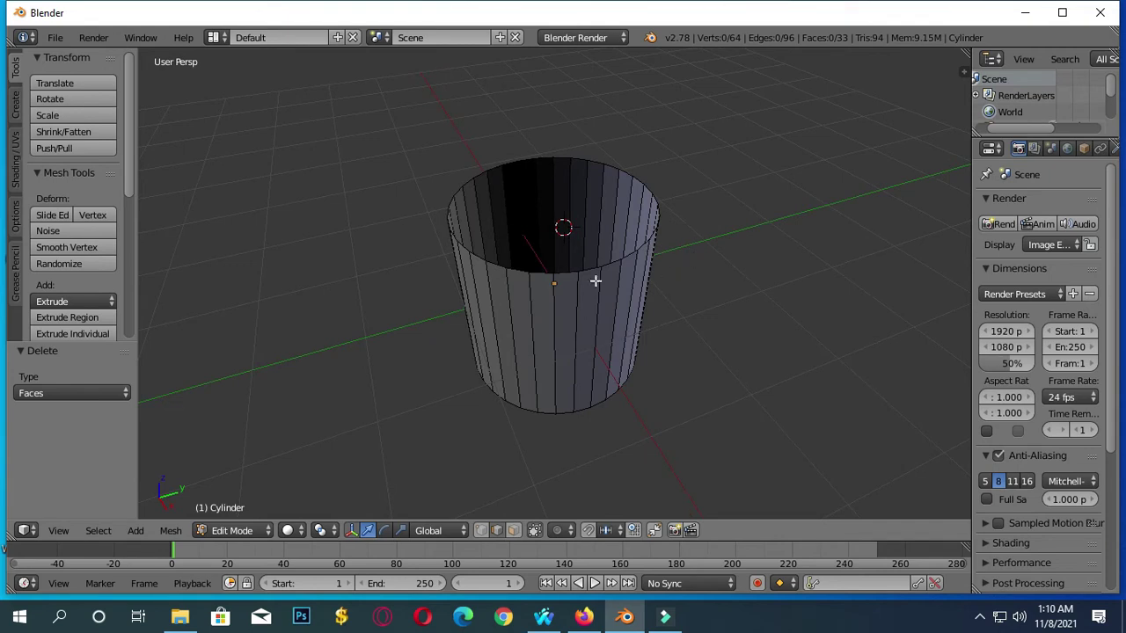
Step: Select the top rim edge loop, extrude it in place, and start scaling it inward
right_click(450, 196)
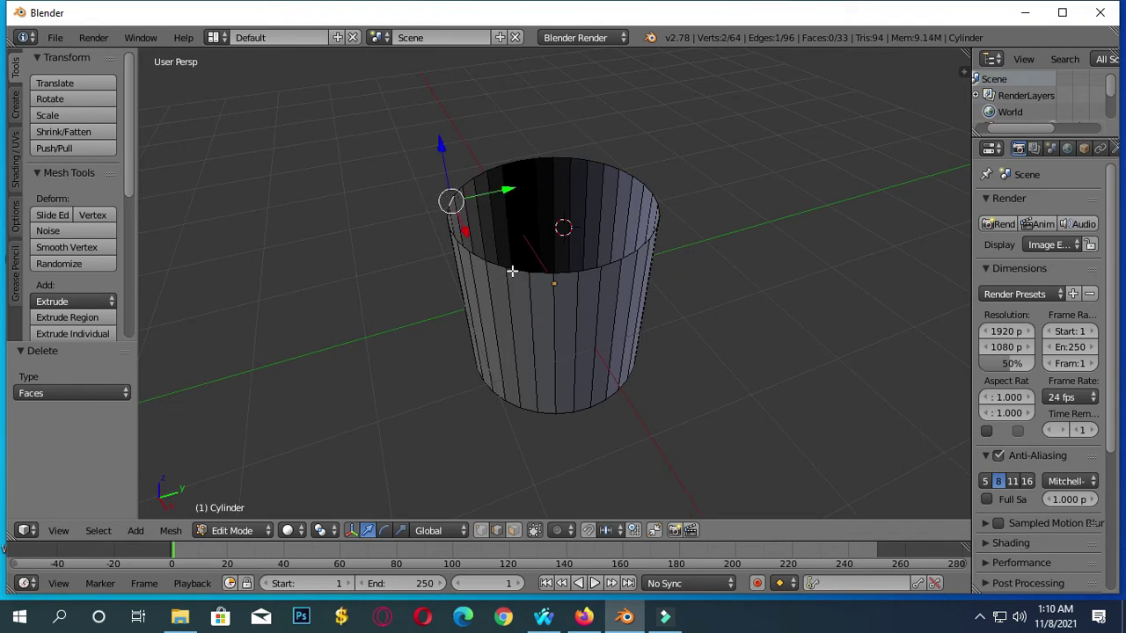
alt+right_click(456, 191)
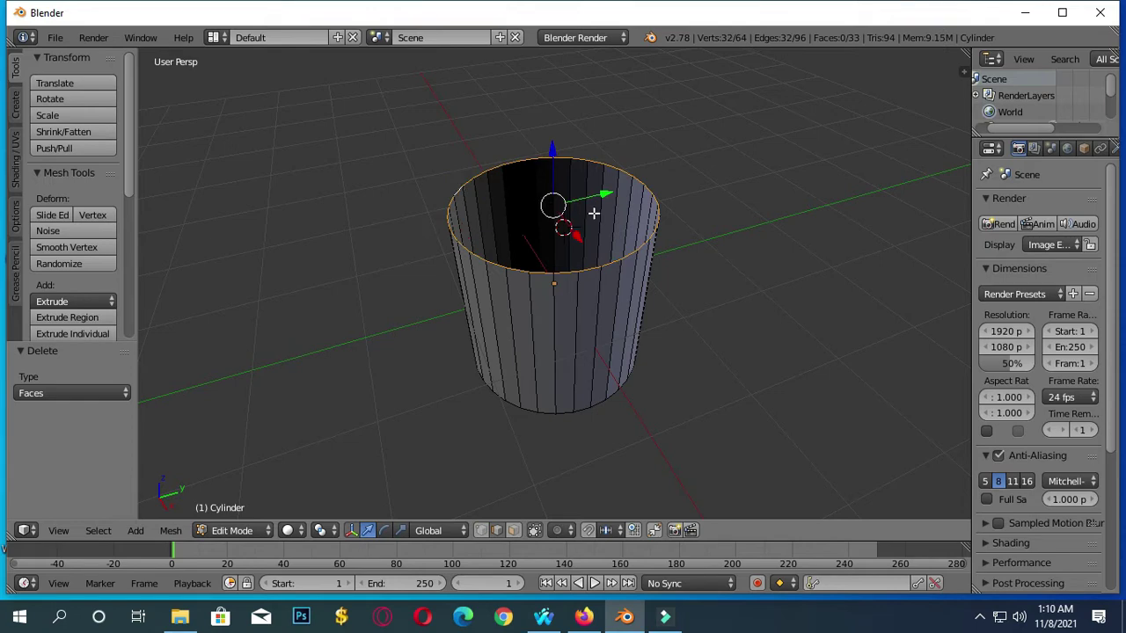
key(e)
right_click(561, 205)
key(s)
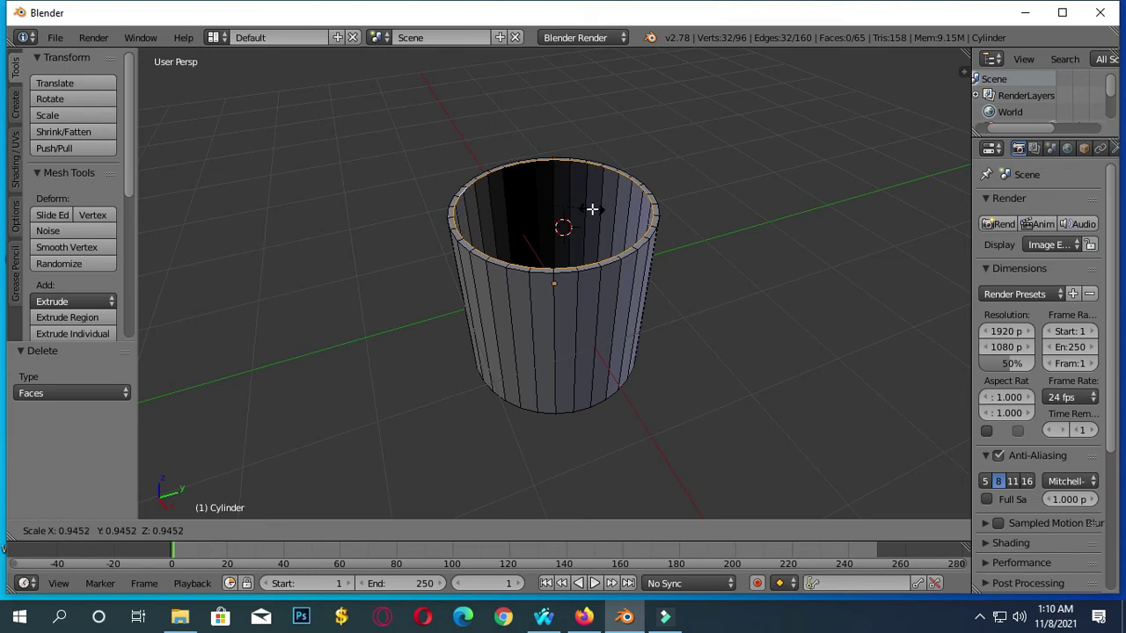
Step: Confirm the inner rim ring at 0.945 scale and extrude the rim again, cancelling the X-axis move
click(592, 209)
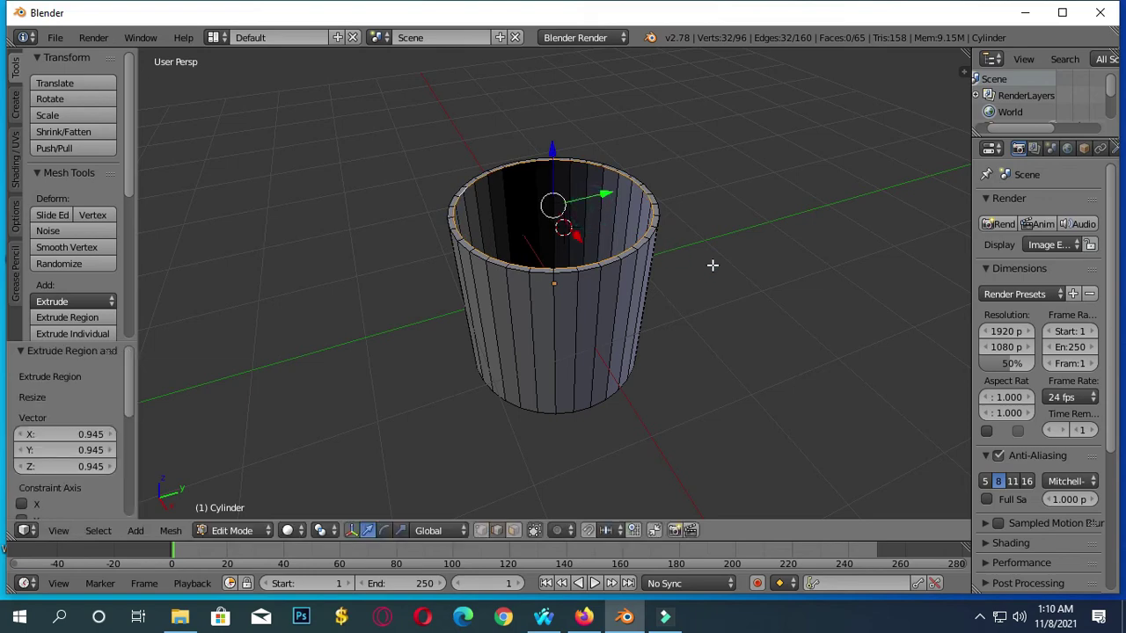
middle_drag(712, 264, 695, 341)
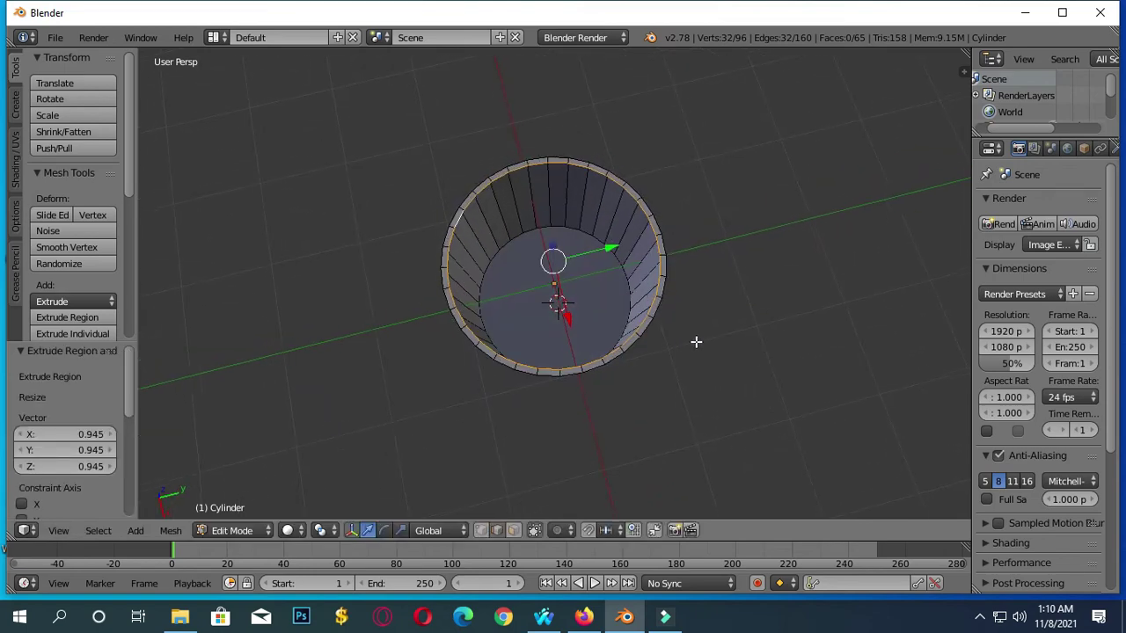
scroll(538, 206, down, 1)
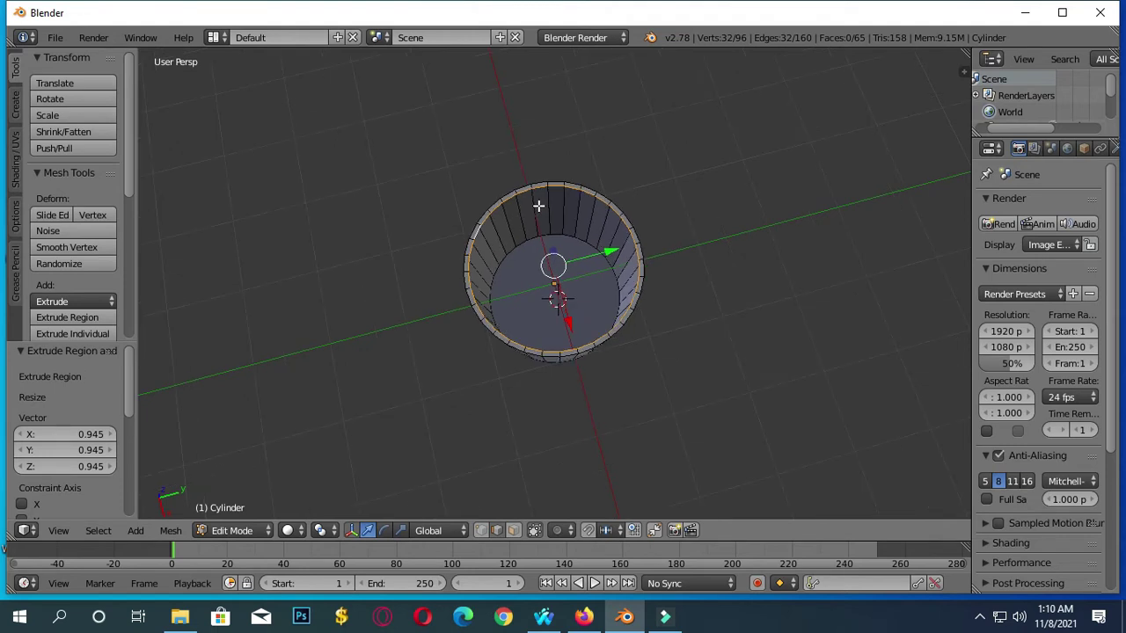
key(e)
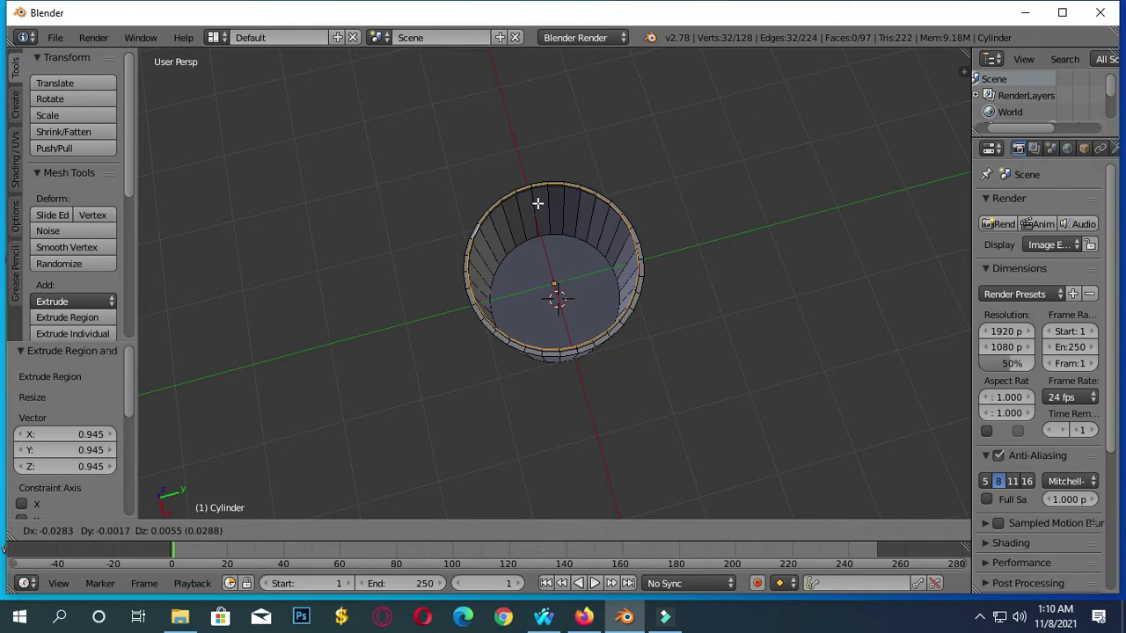
key(x)
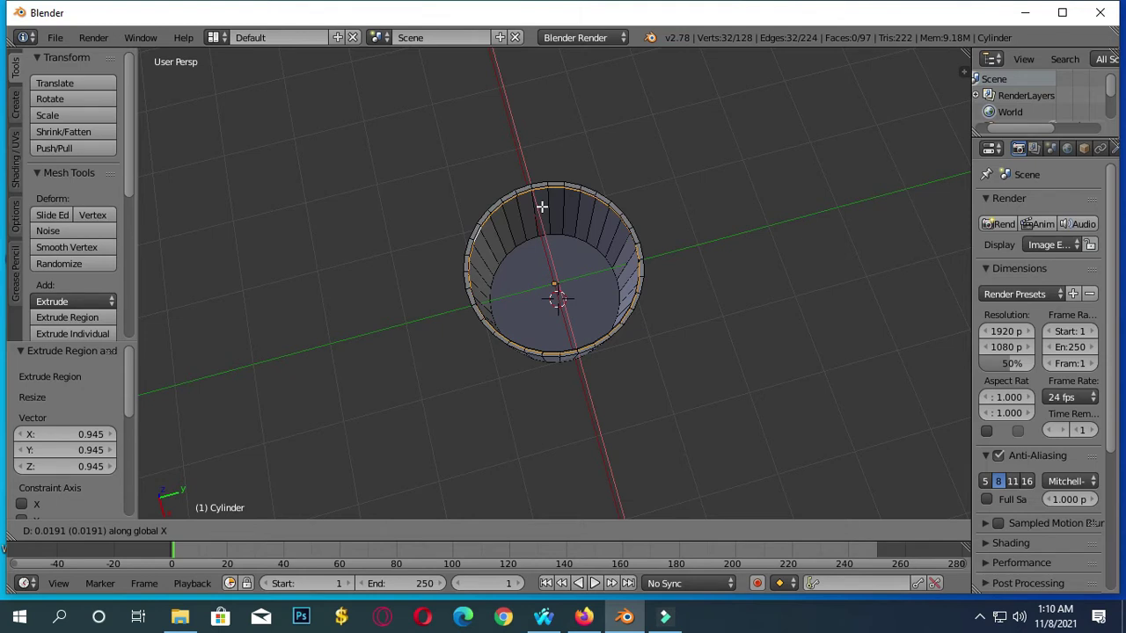
key(Escape)
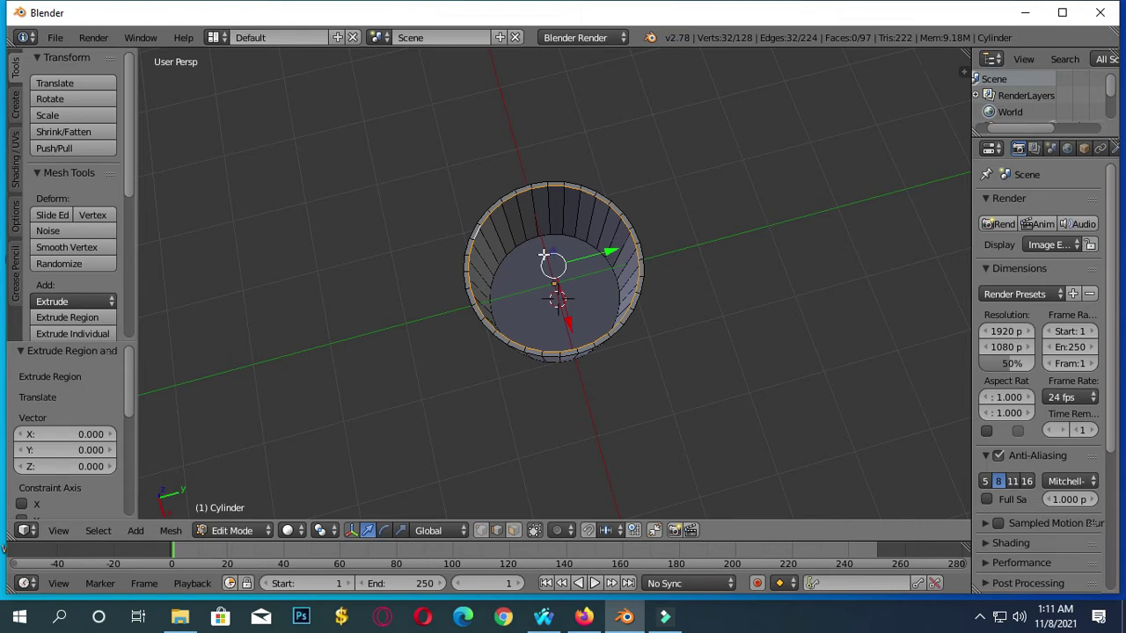
key(e)
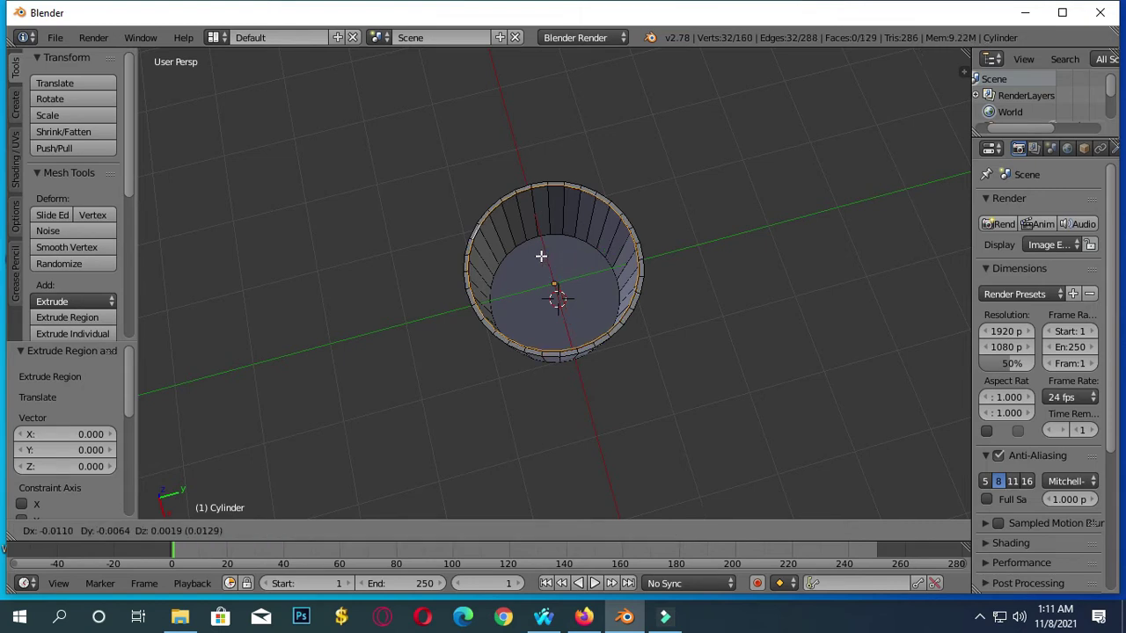
Step: Lock the rim extrusion to Z at a height of 0
key(z)
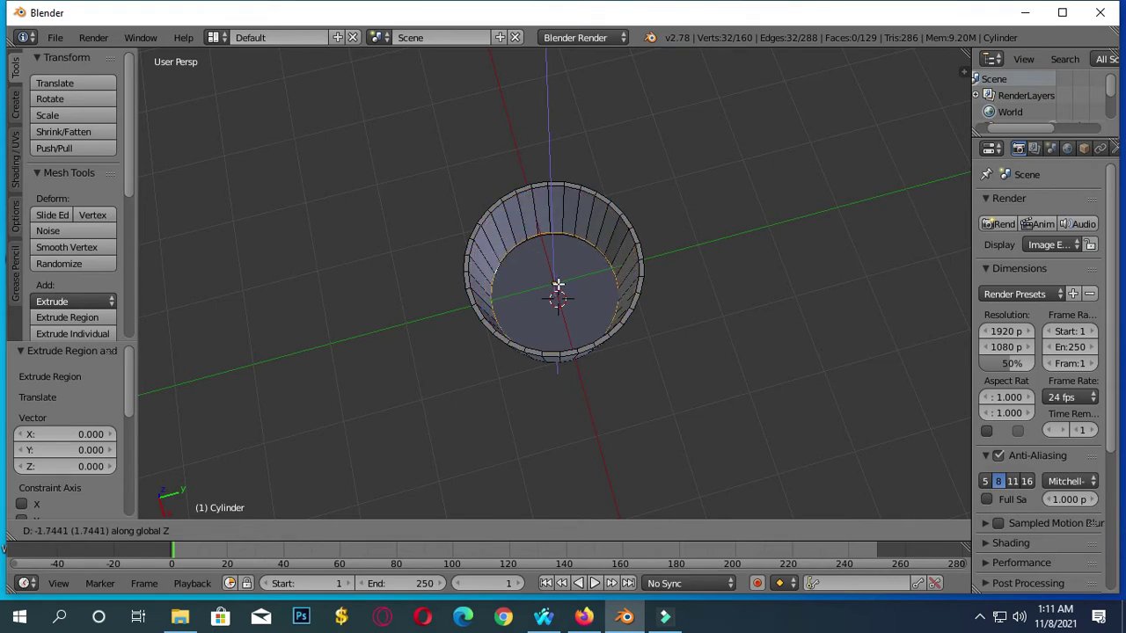
text(0)
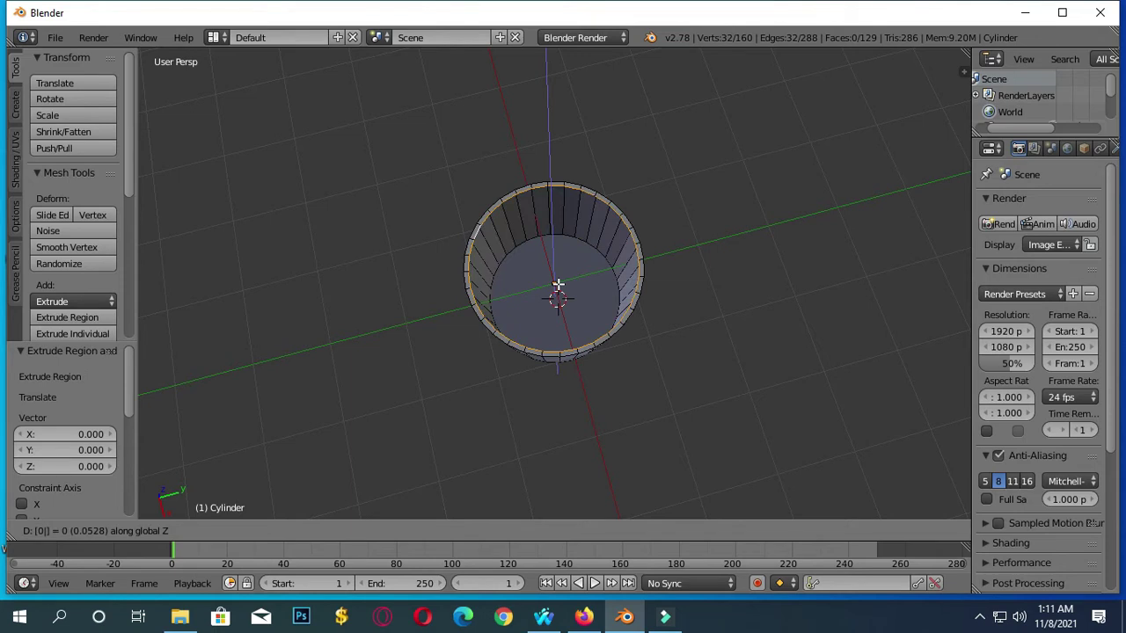
key(Return)
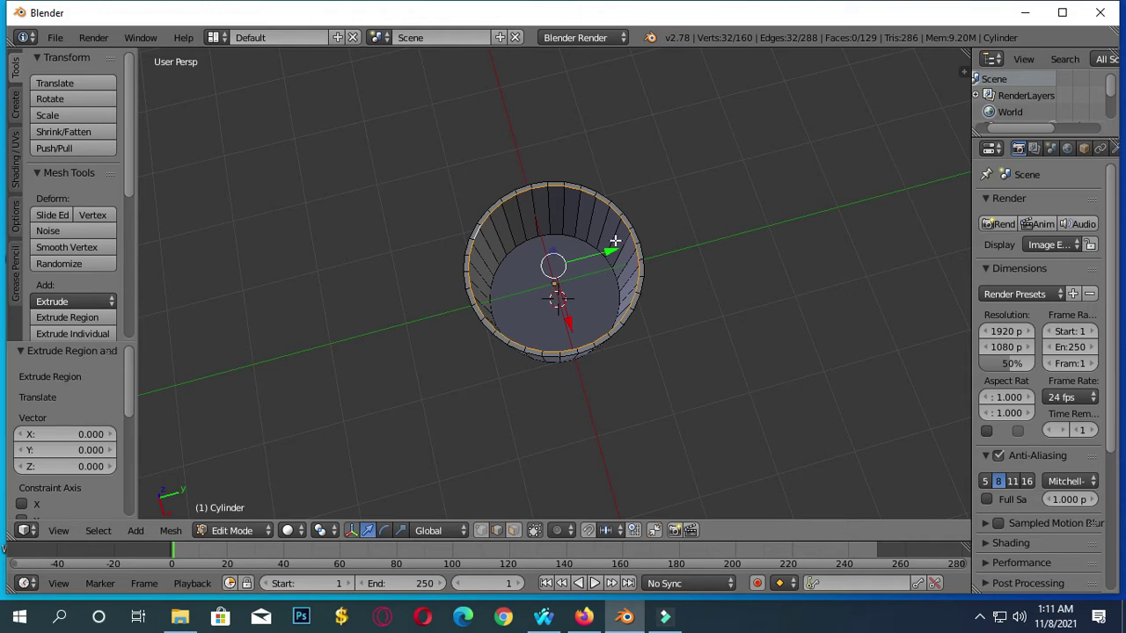
Step: Extrude the inner ring 1.702 units down along Z, then cancel an extra X extrusion
key(e)
key(z)
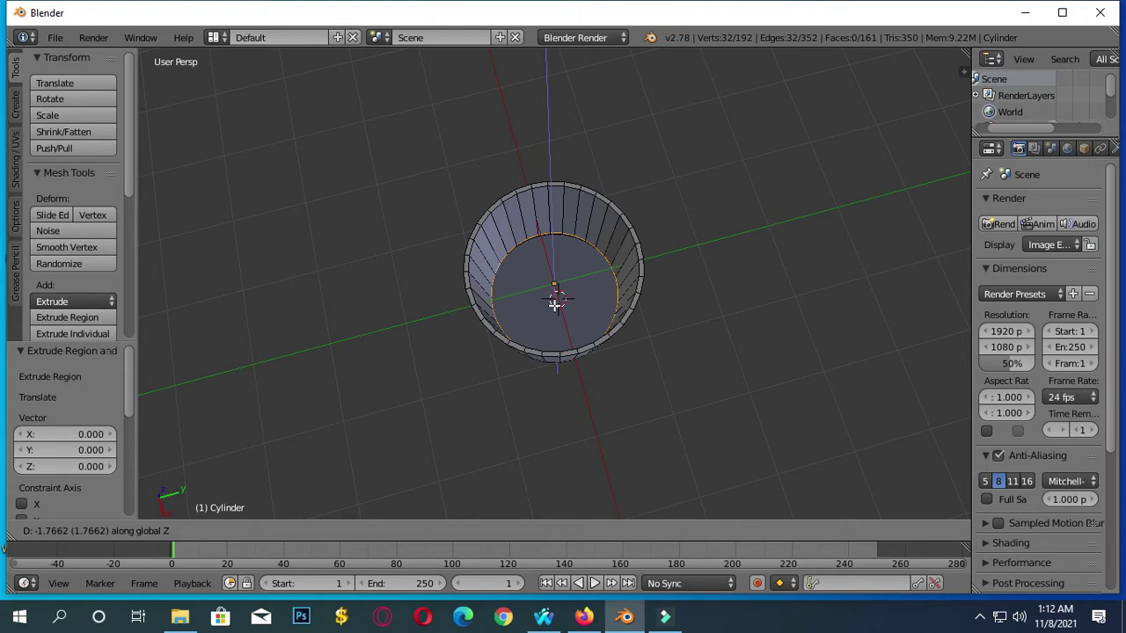
click(555, 304)
click(555, 303)
key(e)
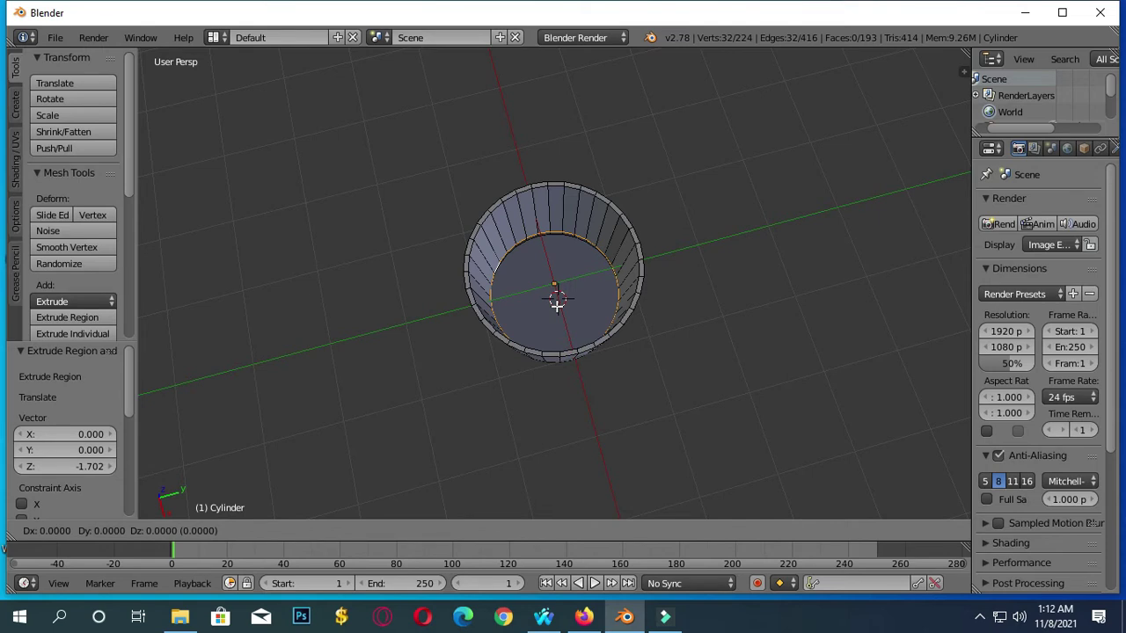
key(x)
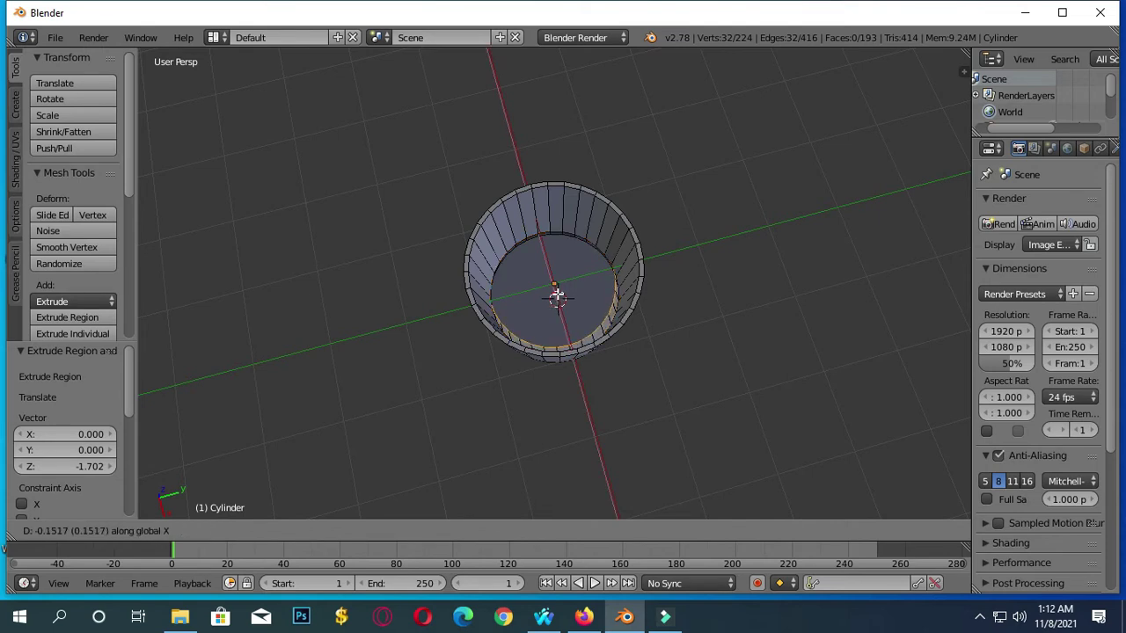
right_click(551, 283)
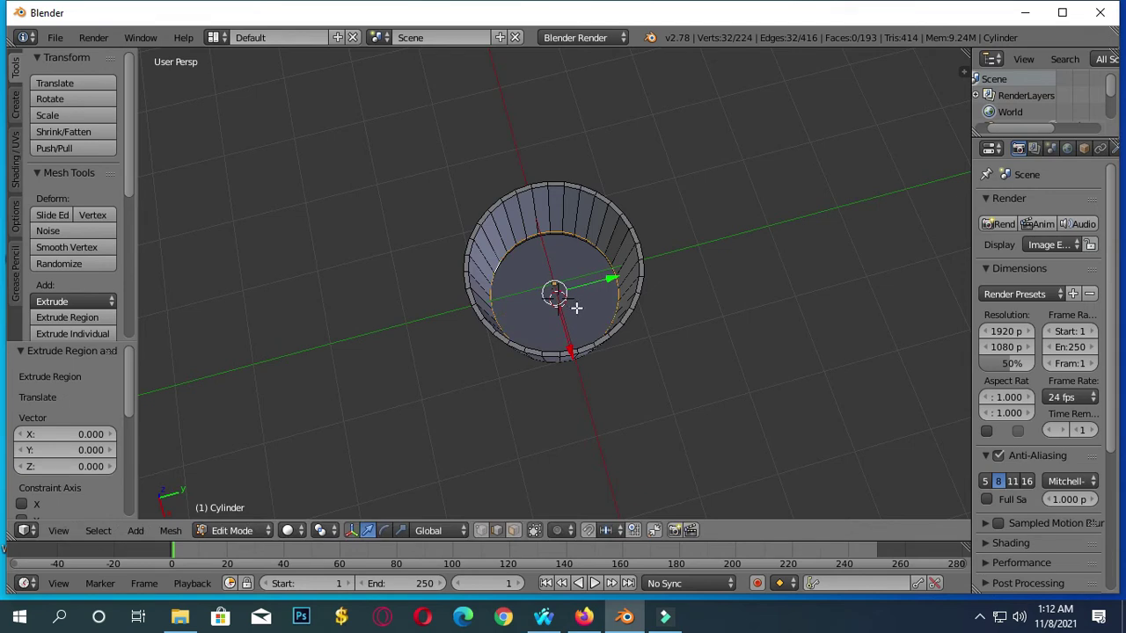
Step: Cancel a Y-only scale, then extrude the inner wall's bottom ring and scale it to 0
key(e)
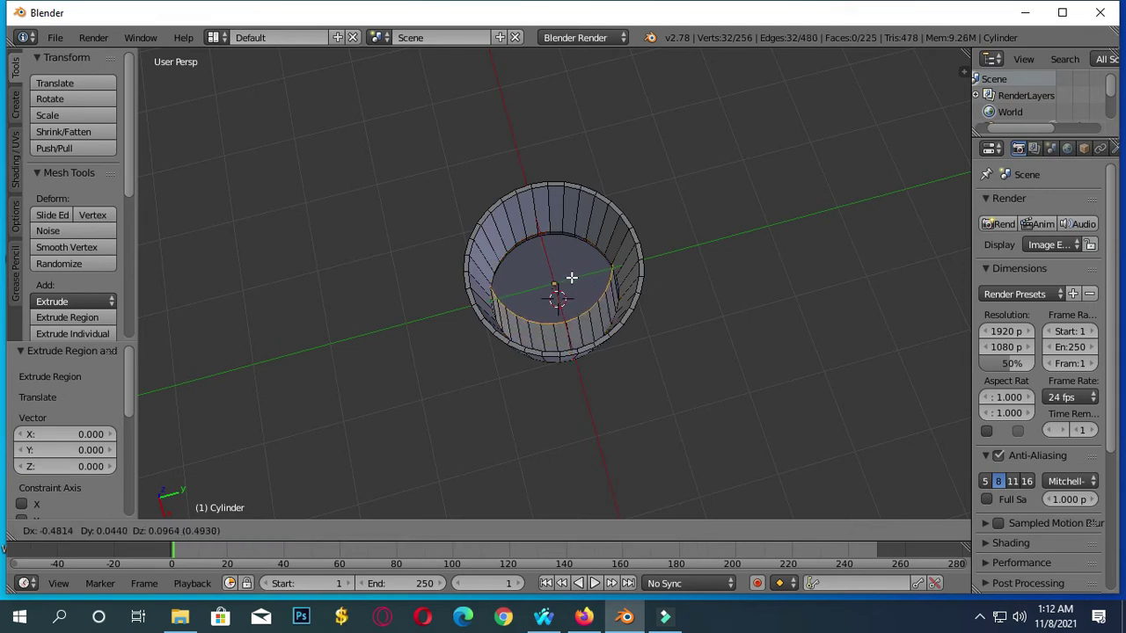
key(s)
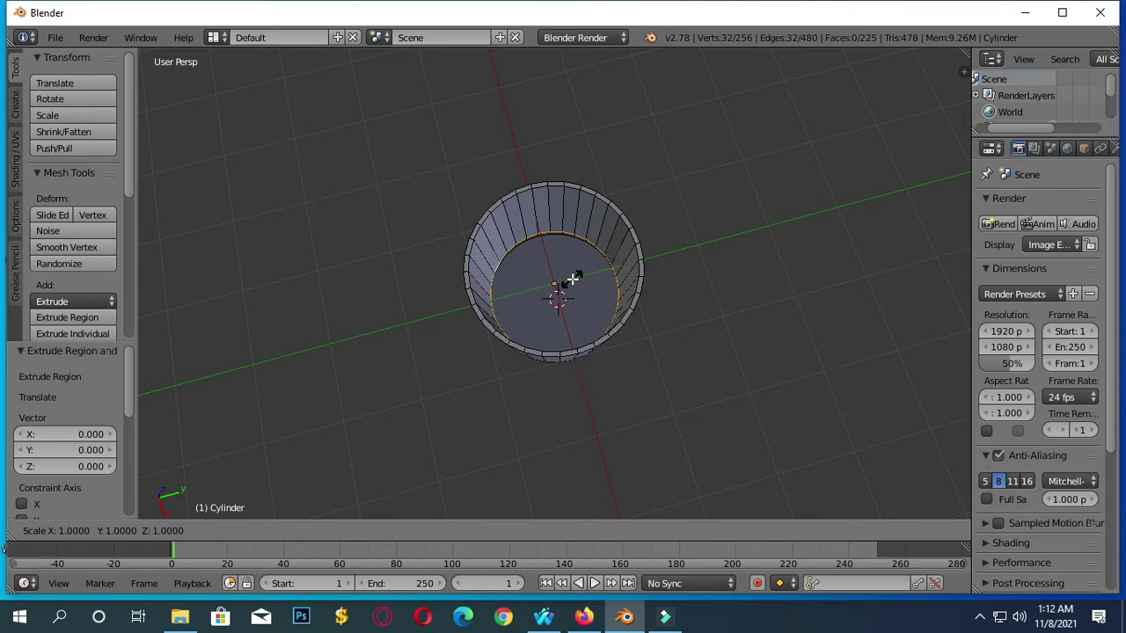
key(y)
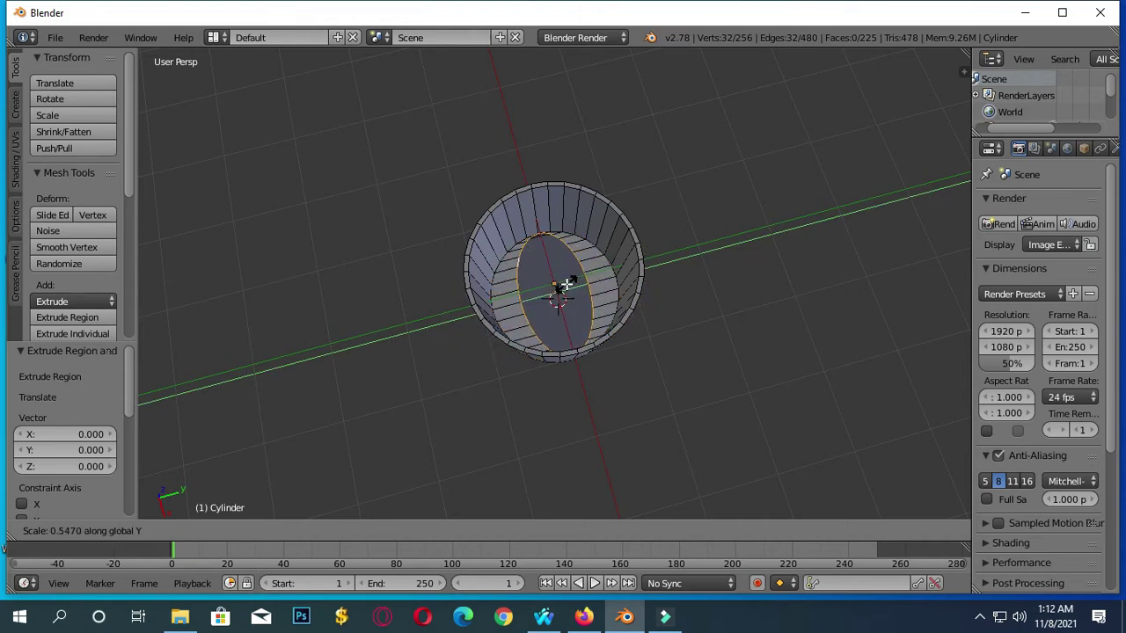
key(Escape)
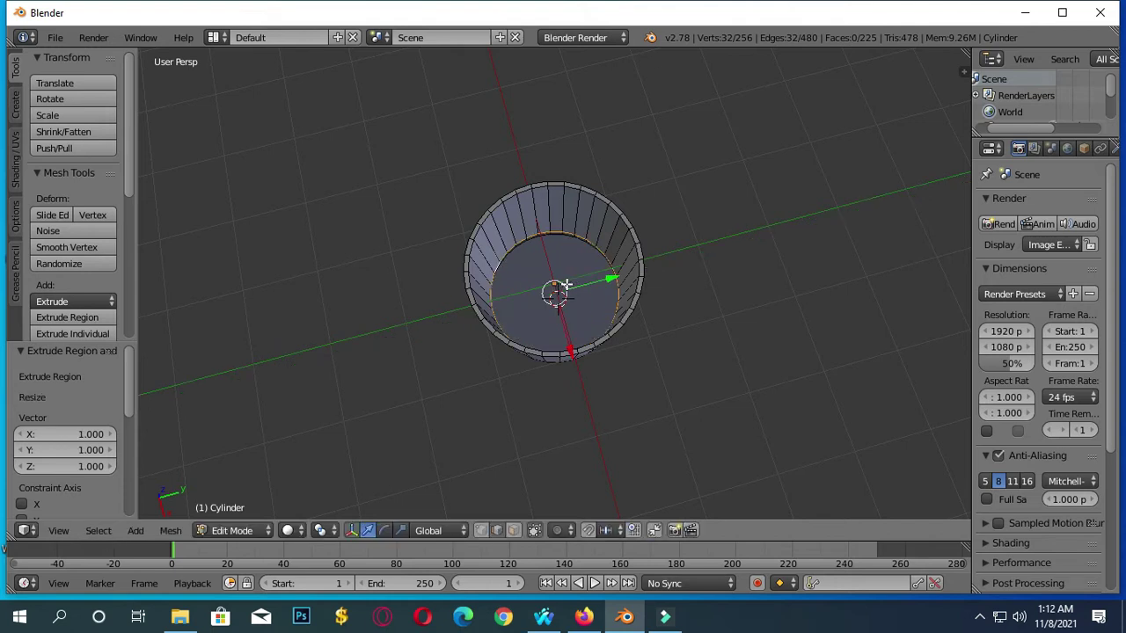
key(e)
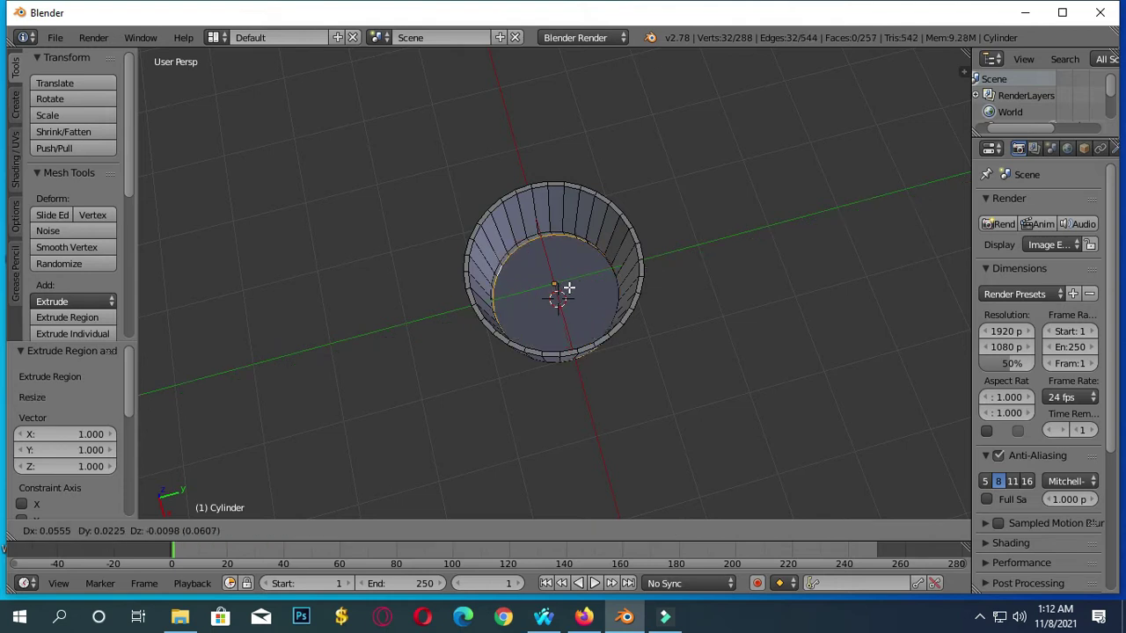
key(s)
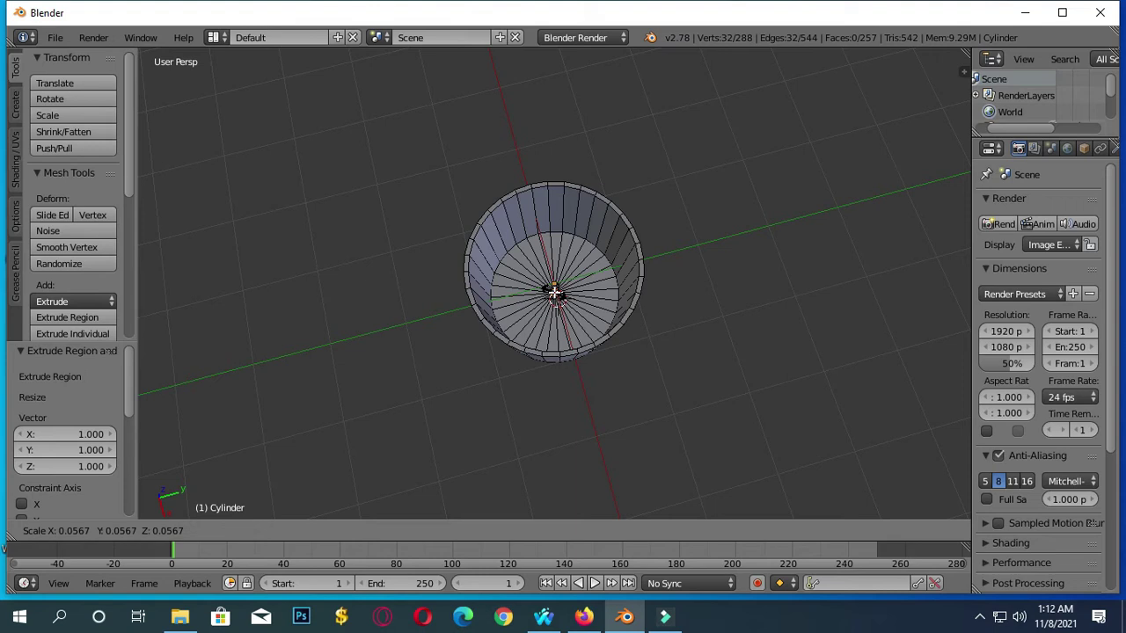
text(0)
key(Return)
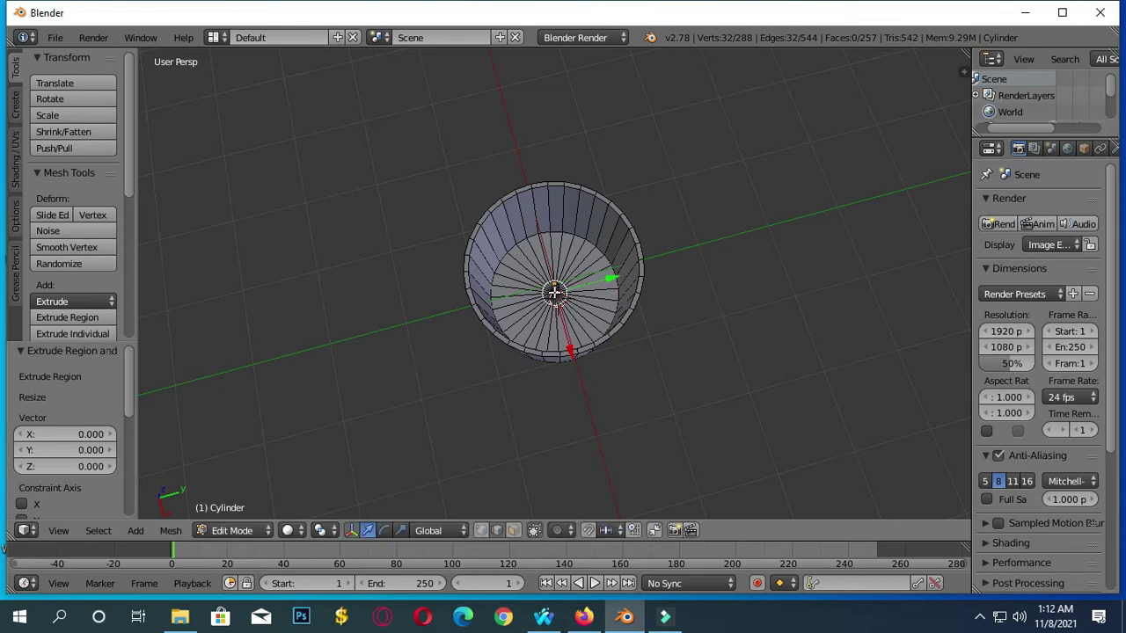
Step: Orbit to a side view of the mug, zoom in, and switch to face select mode
mouse_move(648, 363)
middle_down()
mouse_move(651, 284)
mouse_move(620, 262)
mouse_move(485, 254)
mouse_move(530, 284)
mouse_move(684, 176)
mouse_move(616, 372)
middle_up()
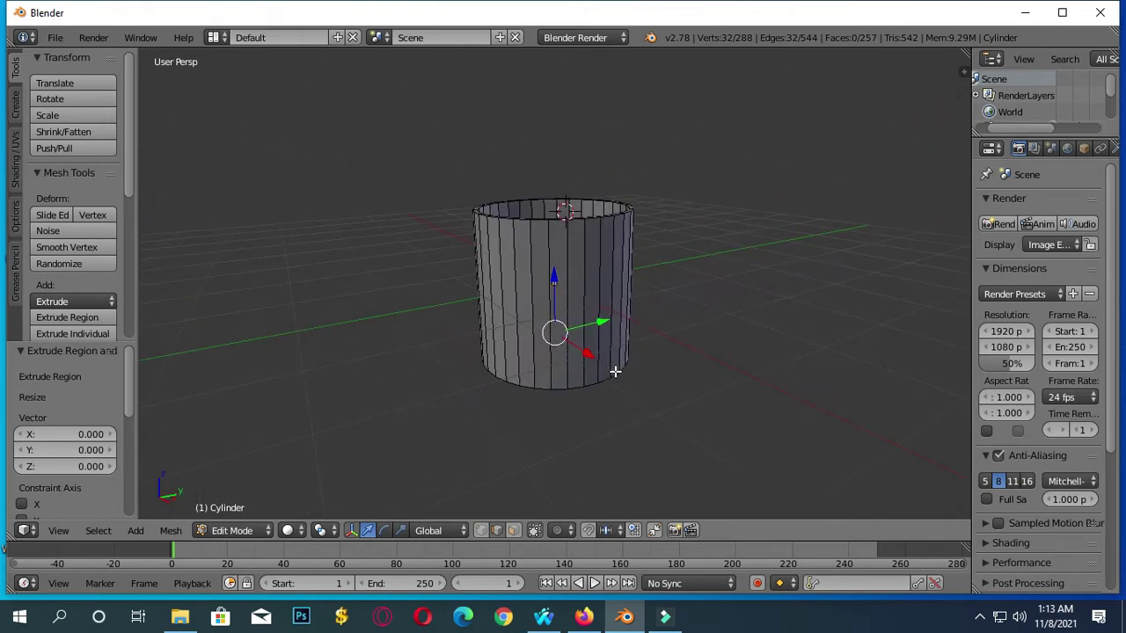
click(557, 277)
right_click(555, 276)
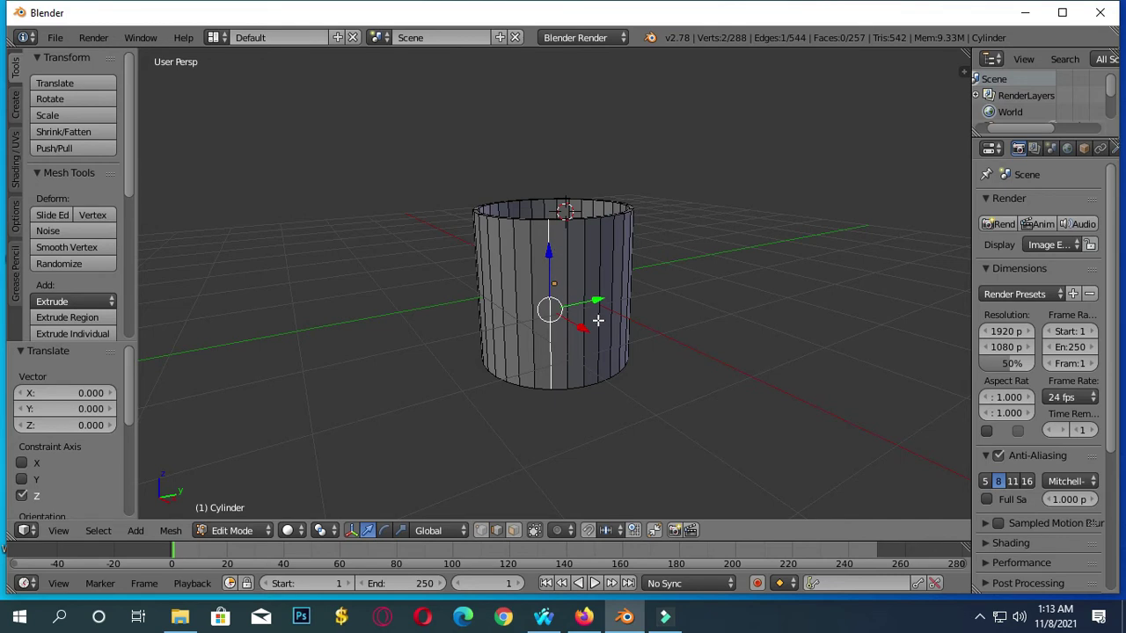
scroll(690, 319, up, 2)
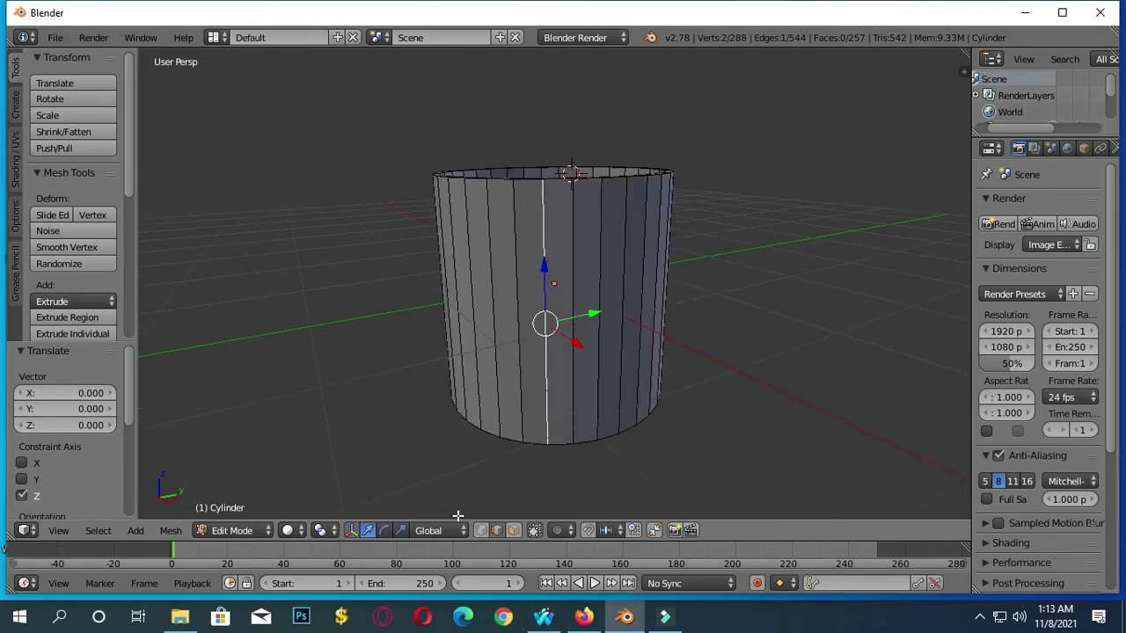
click(481, 529)
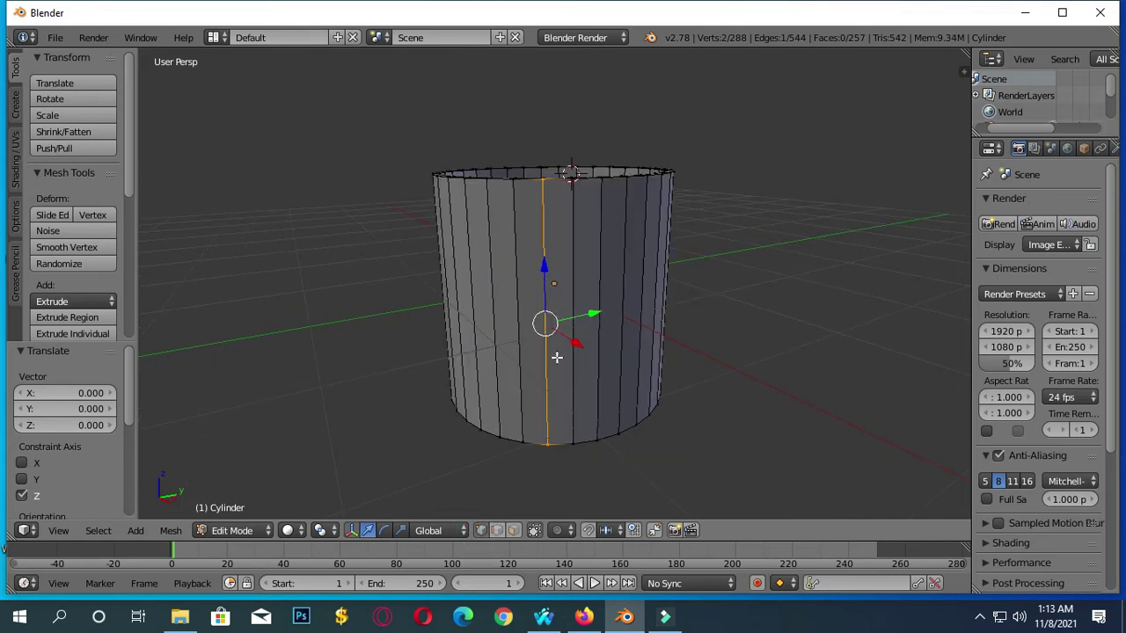
click(513, 531)
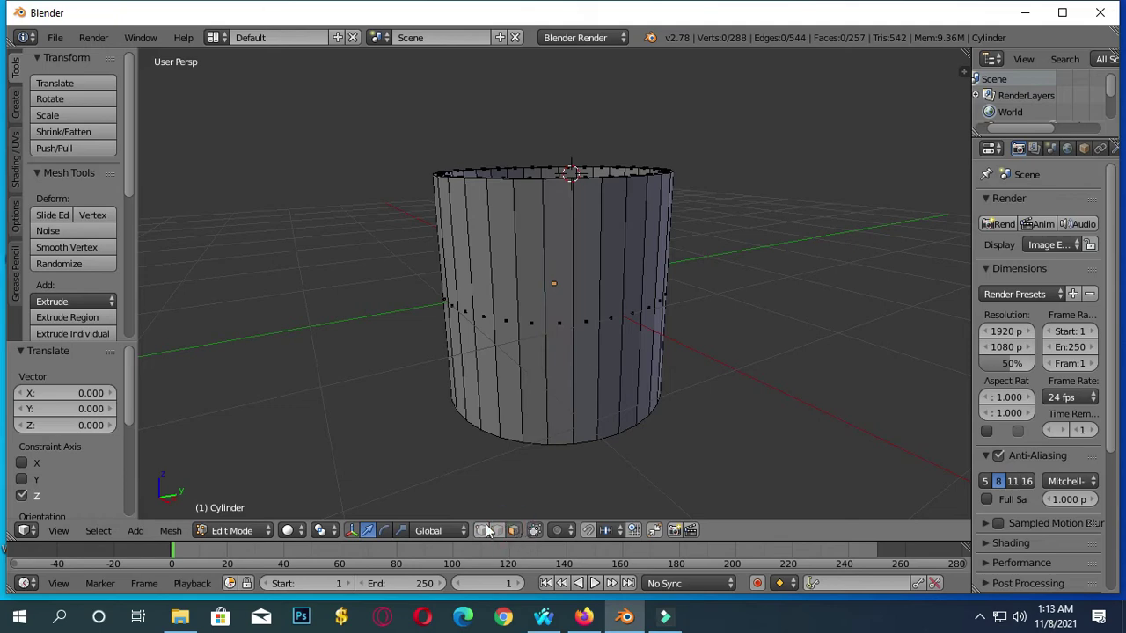
Step: Return to face select and orbit to a near-horizontal side view of the mug
click(497, 529)
click(513, 531)
middle_drag(724, 360, 640, 322)
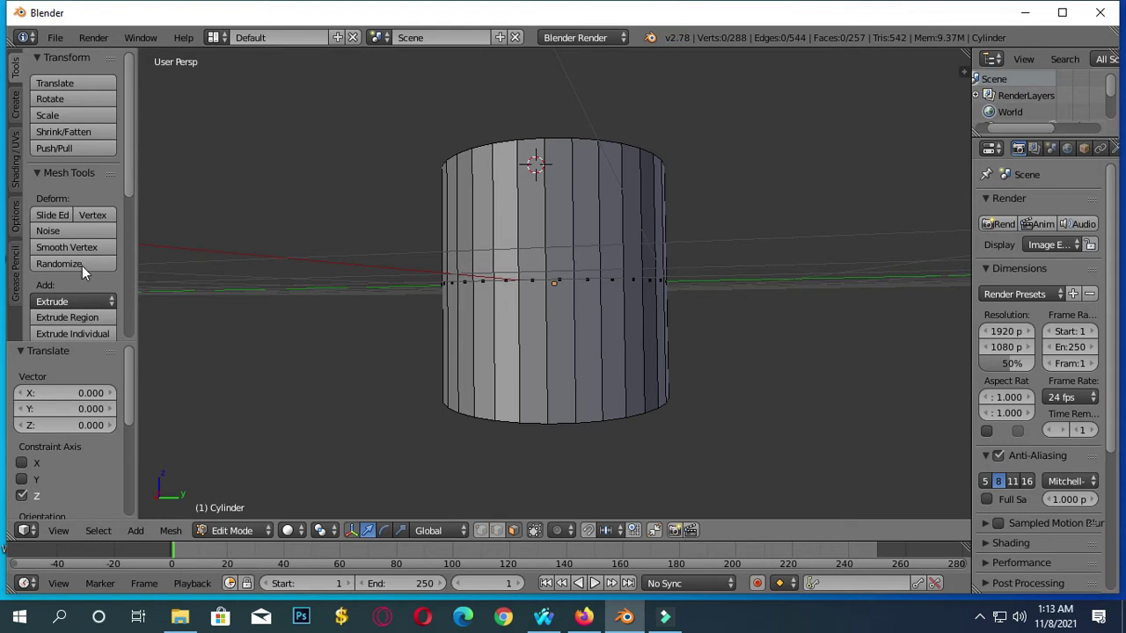
scroll(84, 109, down, 4)
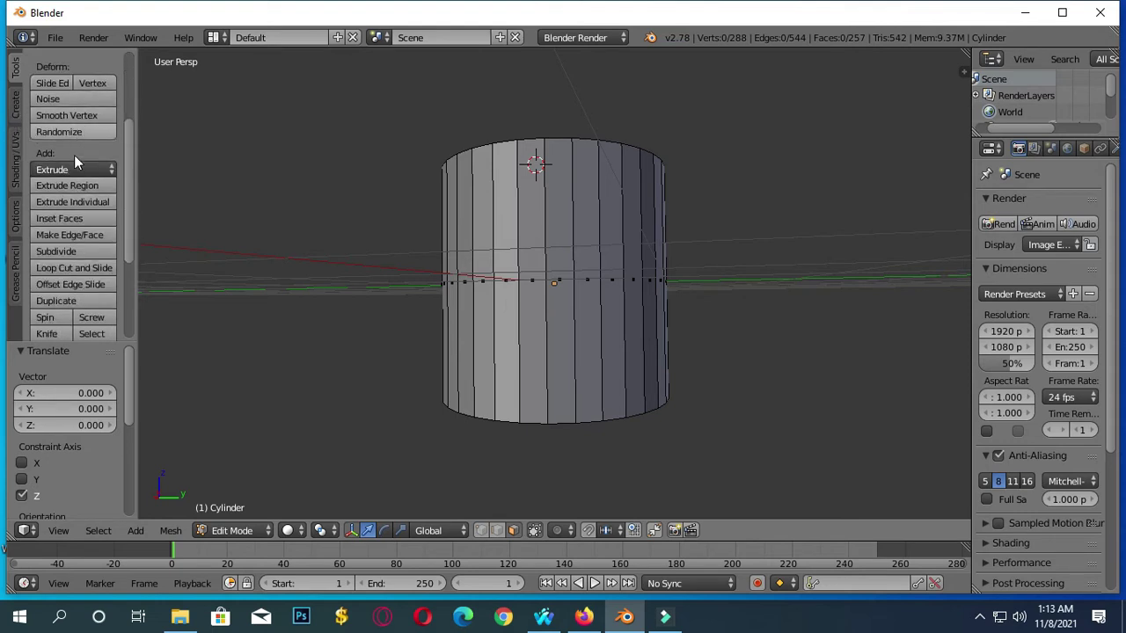
scroll(74, 155, down, 1)
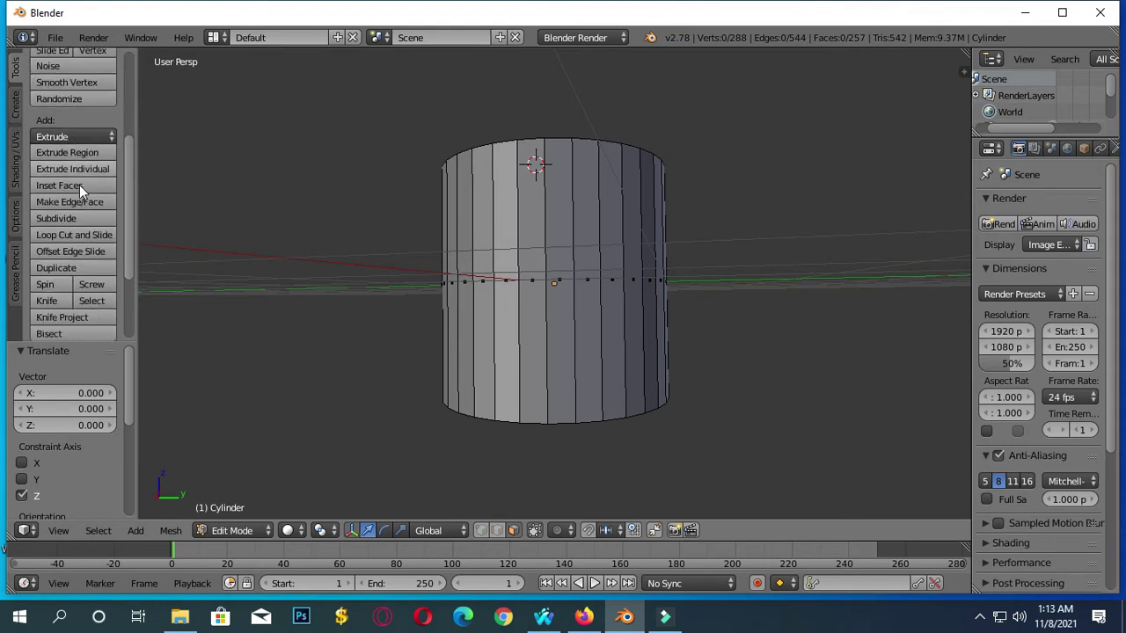
Step: Loop cut the mug wall with 8 cuts, leaving the loops evenly spaced
click(77, 234)
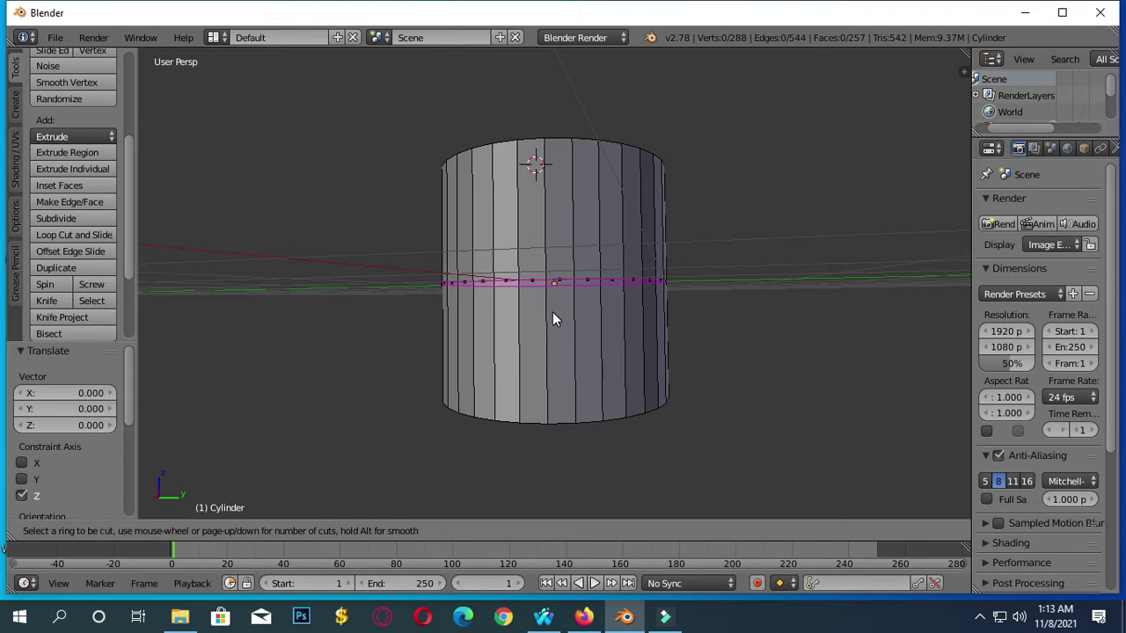
scroll(548, 307, up, 1)
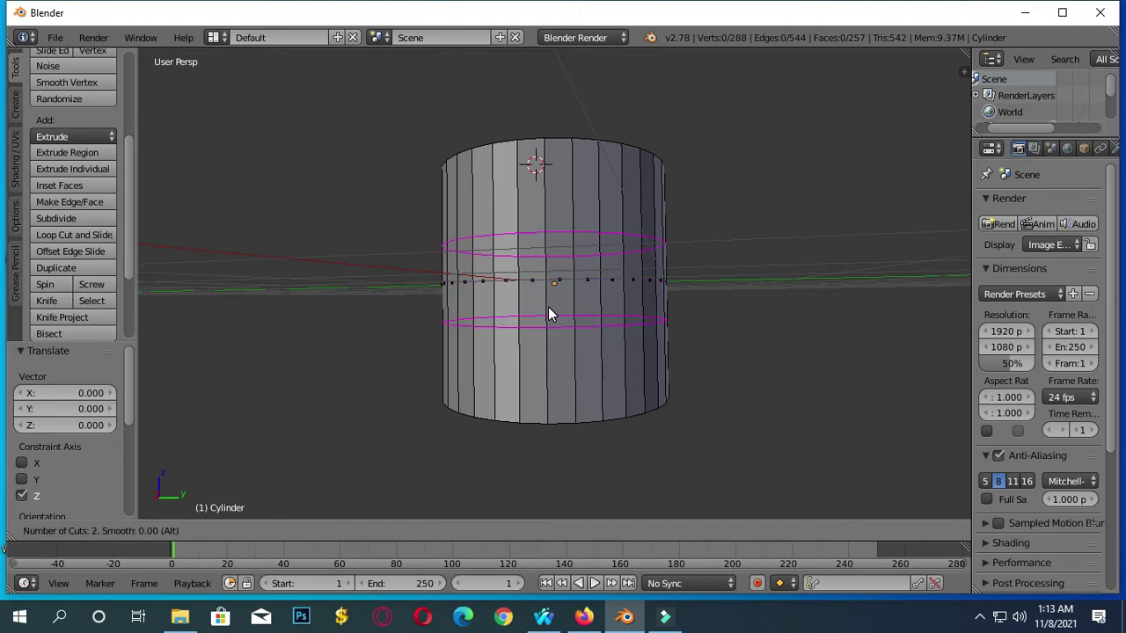
scroll(548, 310, up, 1)
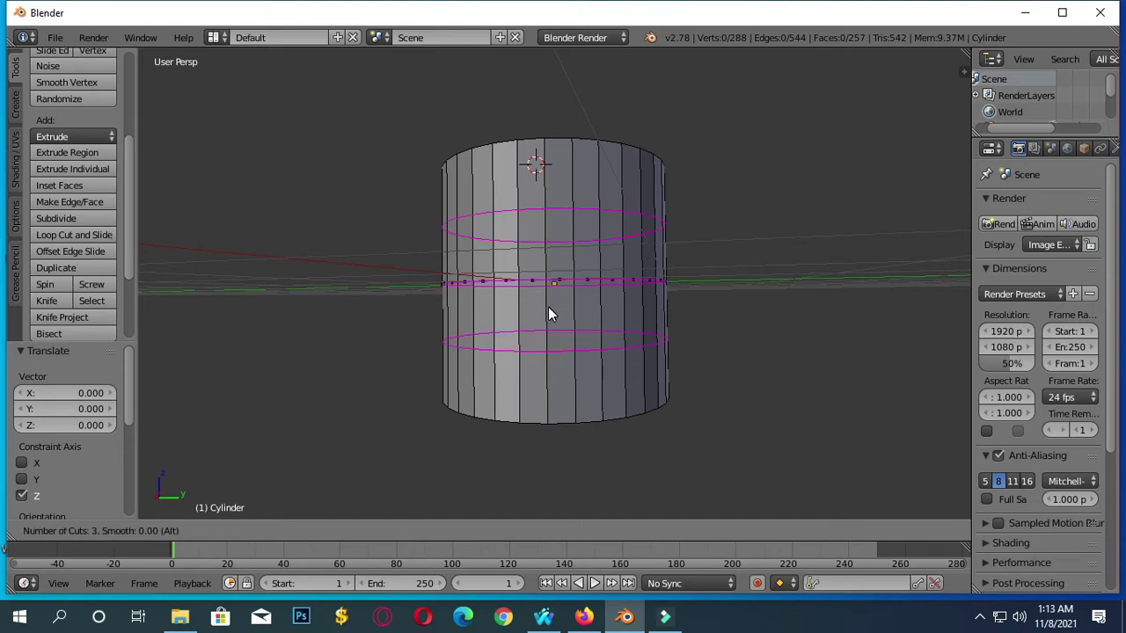
scroll(548, 315, up, 1)
scroll(547, 309, up, 1)
scroll(548, 310, up, 1)
scroll(548, 309, up, 1)
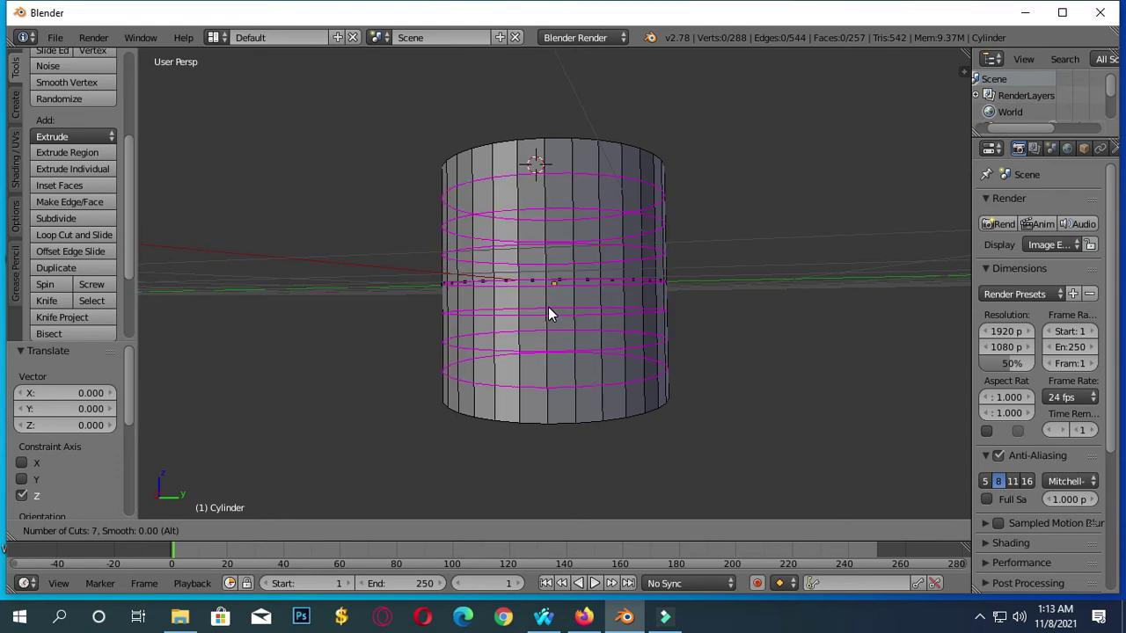
scroll(548, 310, up, 1)
click(548, 315)
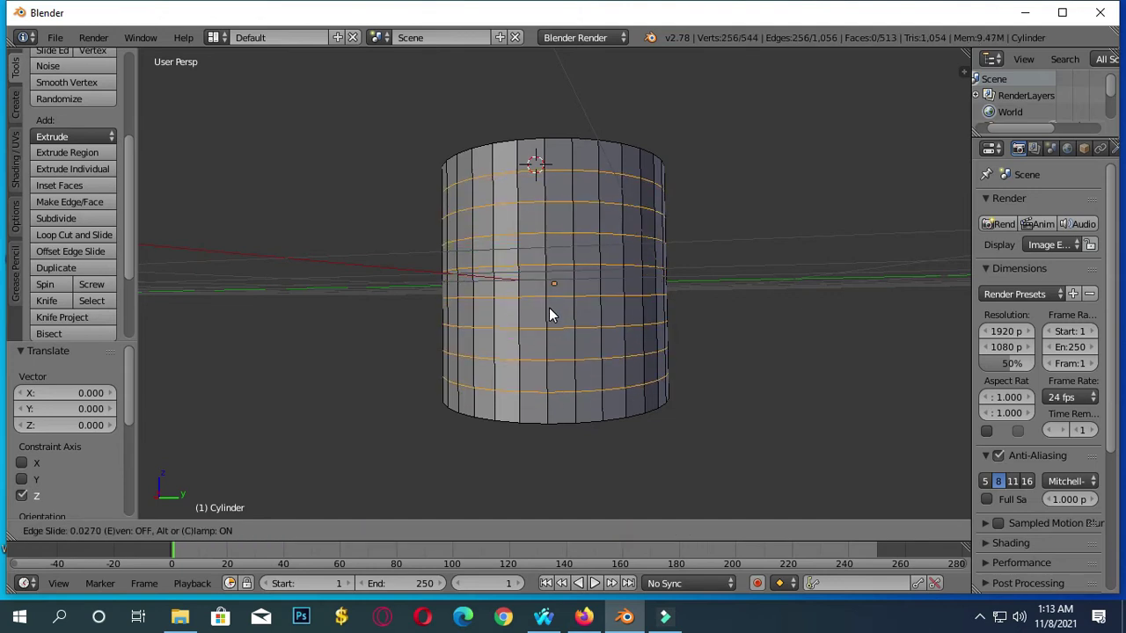
click(549, 313)
middle_drag(643, 334, 678, 364)
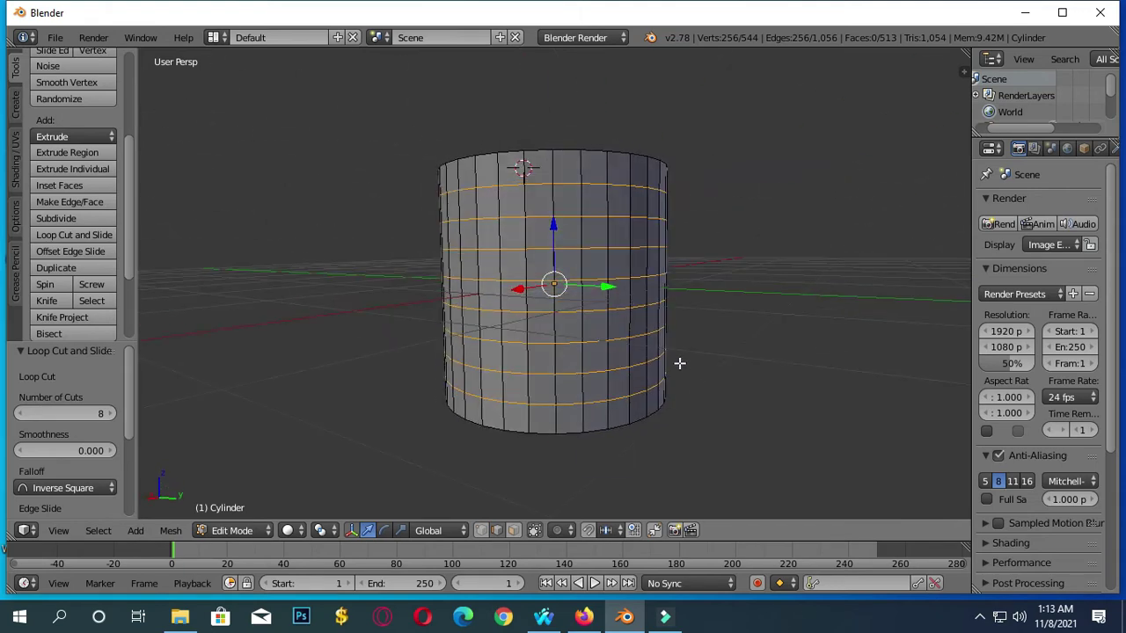
Step: Select an upper and a lower face on the right side and extrude them 0.429 outward
click(513, 531)
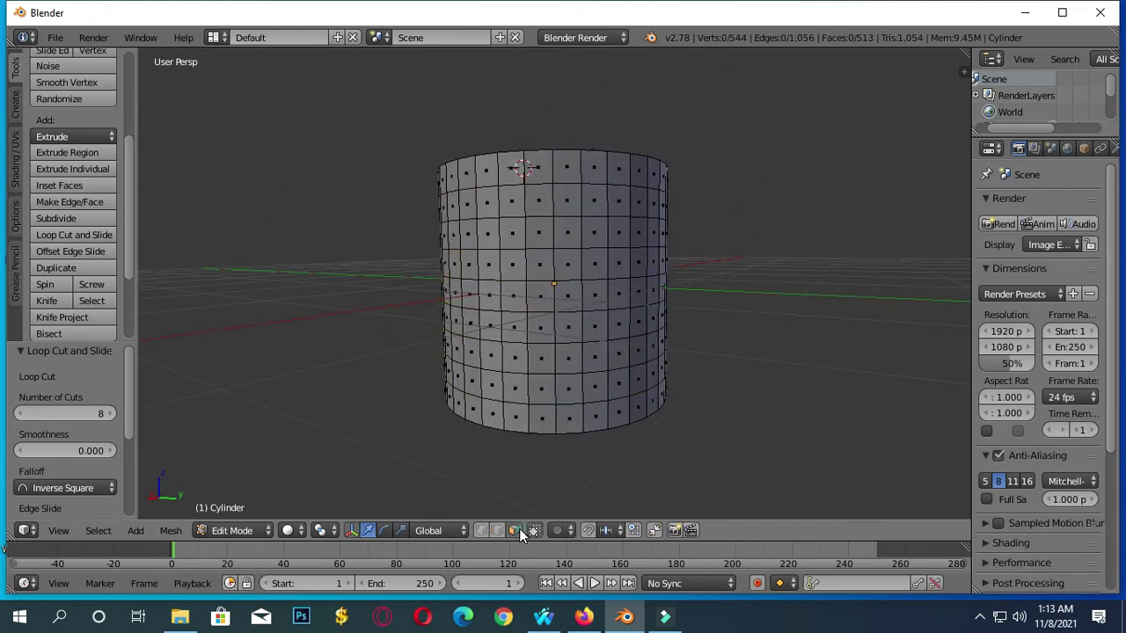
click(664, 235)
right_click(664, 235)
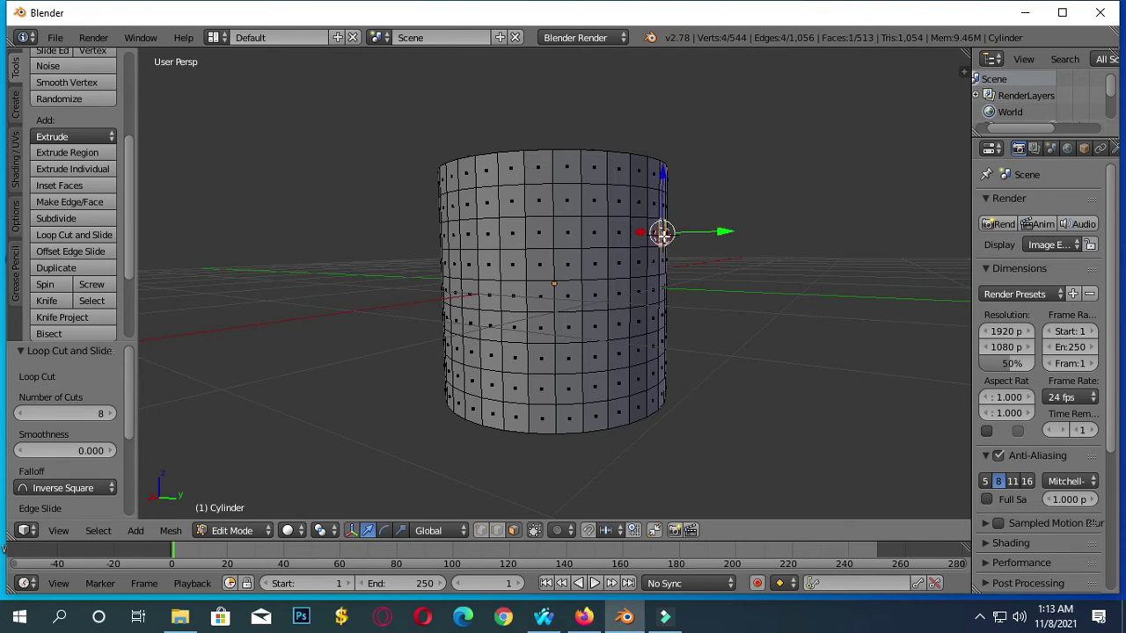
shift+right_click(661, 341)
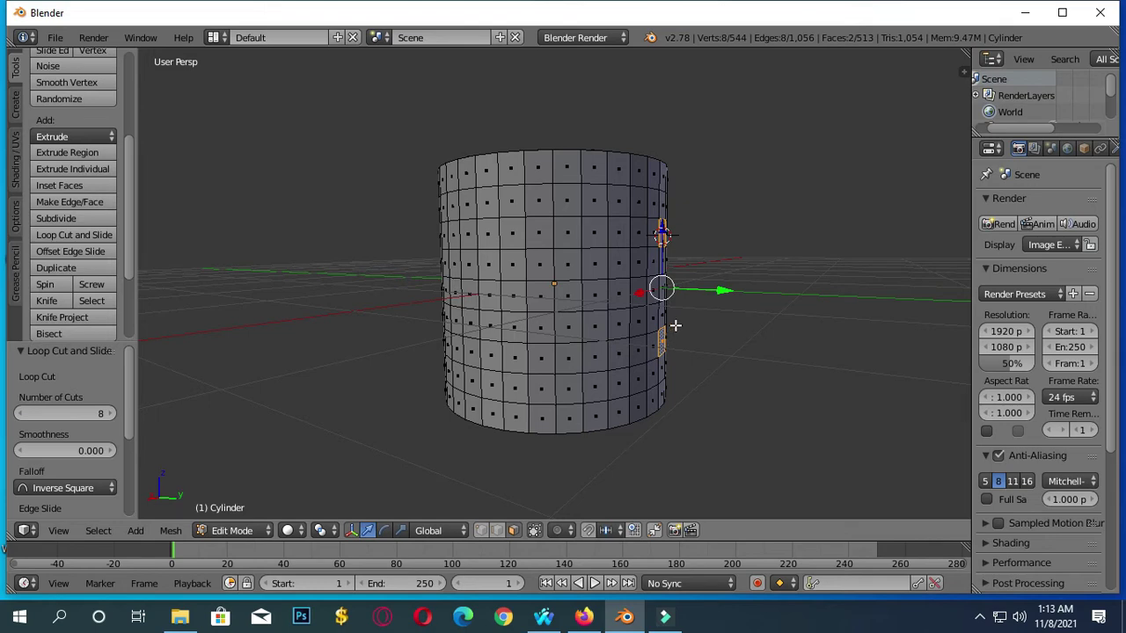
middle_drag(745, 290, 678, 294)
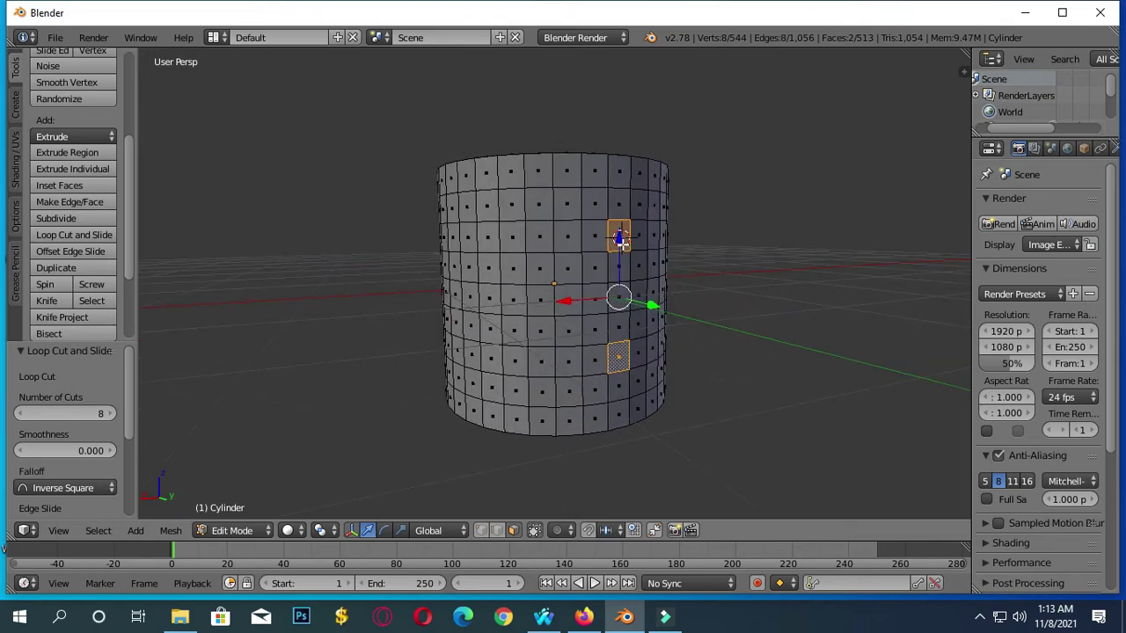
key(e)
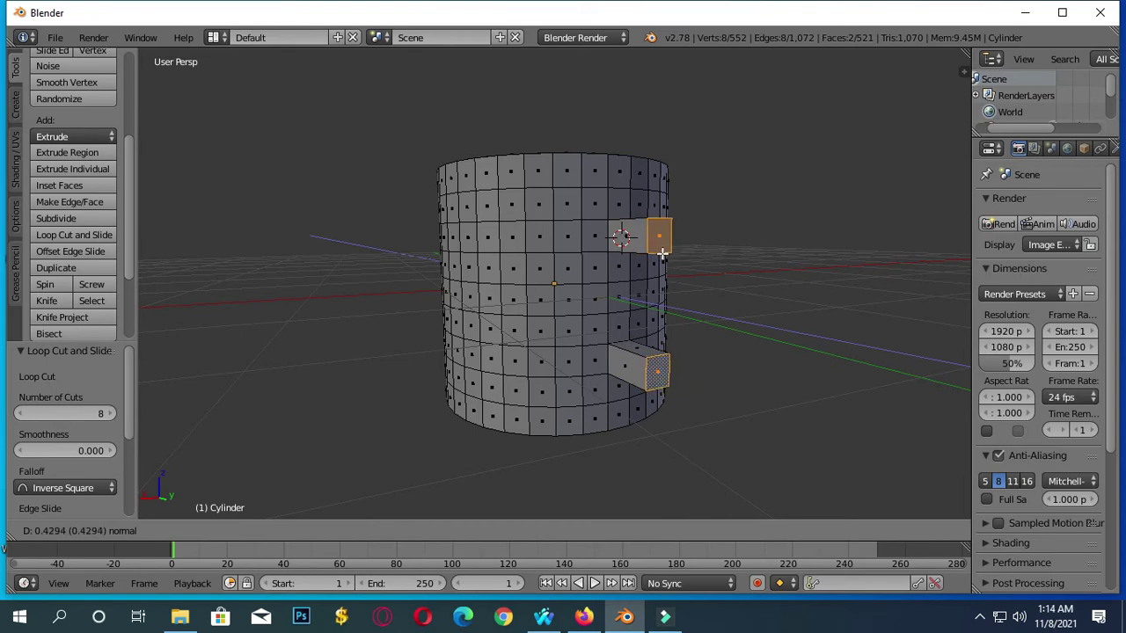
click(662, 253)
Step: Select the upper block's end face and start rotating it
right_click(661, 240)
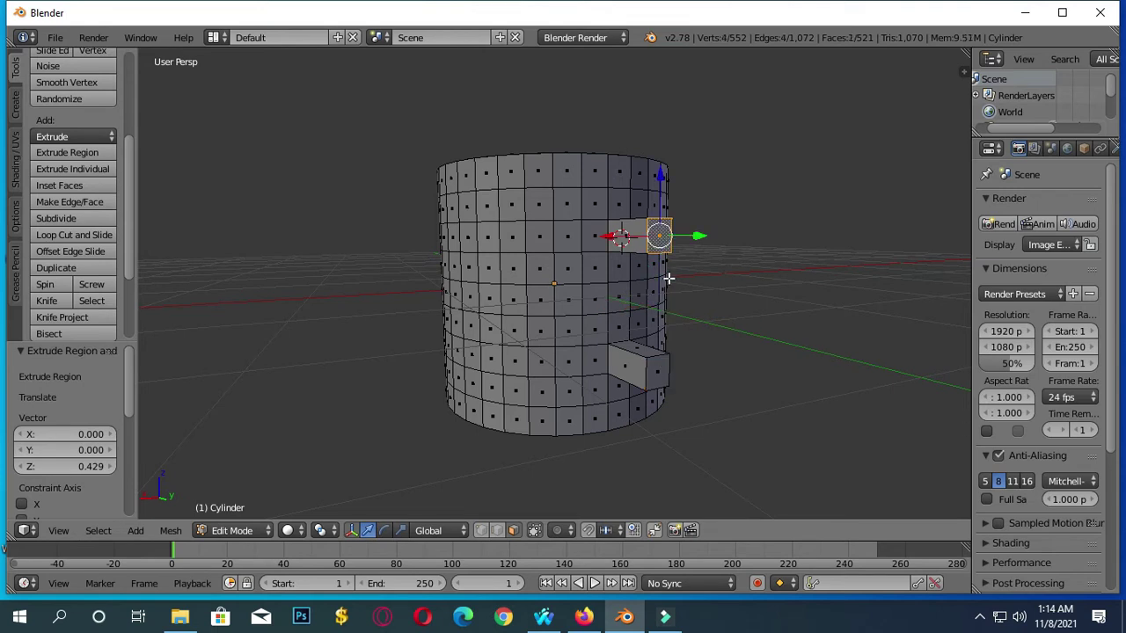
shift+right_click(660, 375)
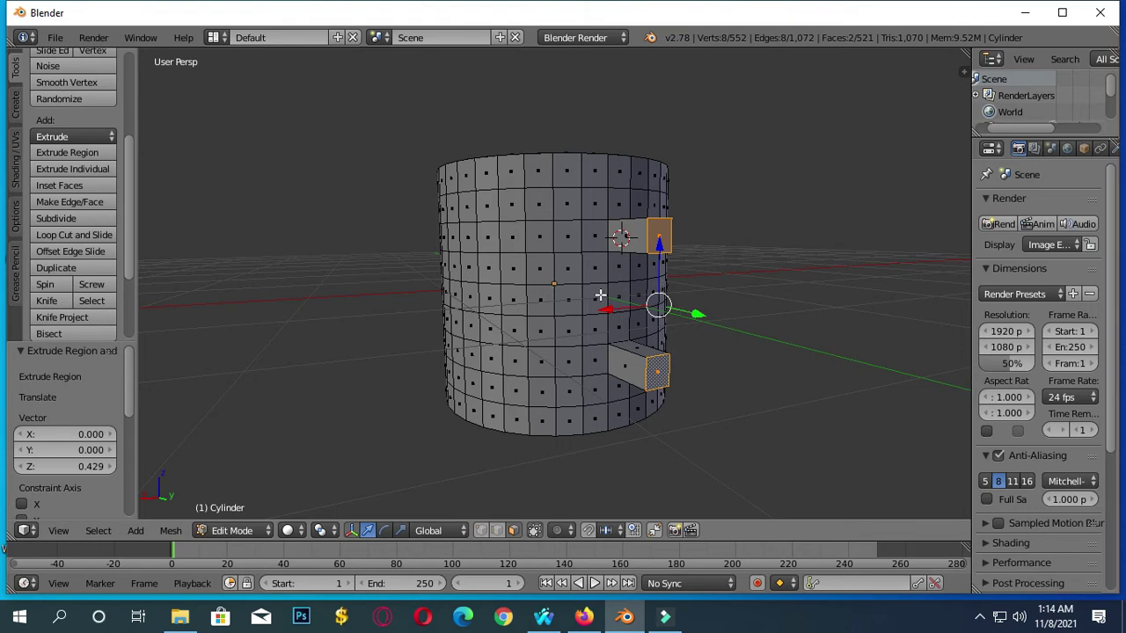
right_click(660, 233)
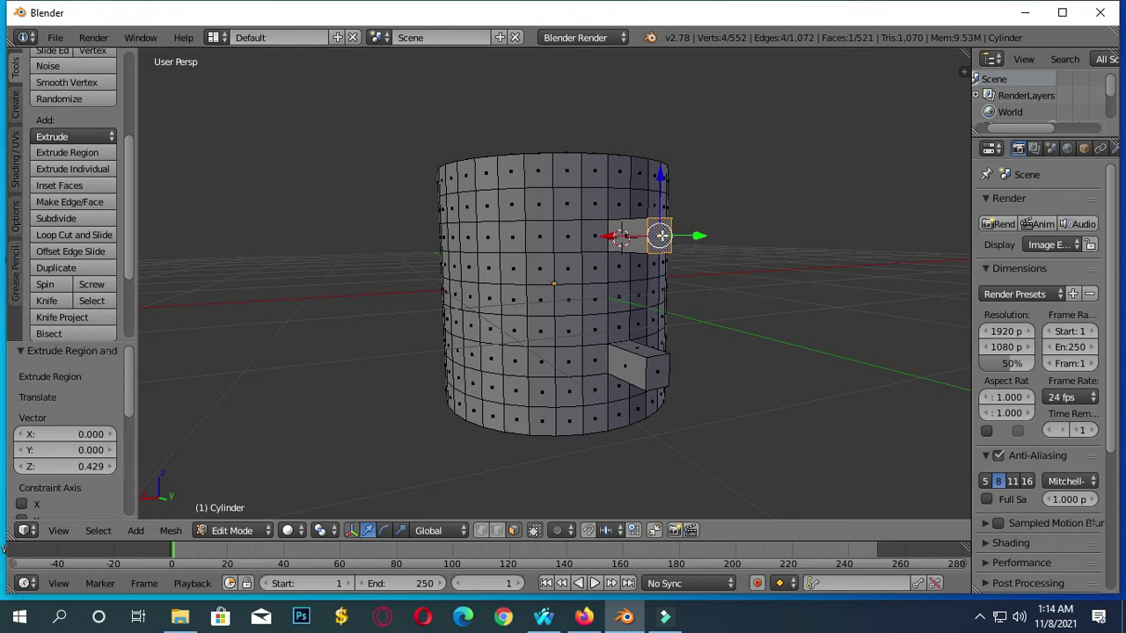
key(r)
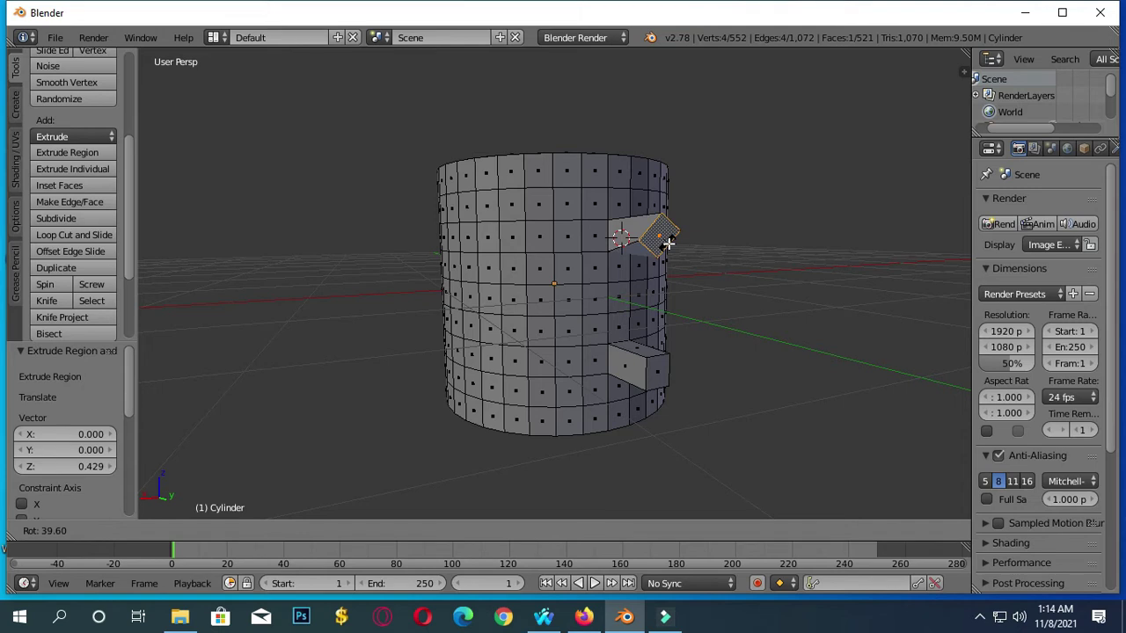
Step: Rotate the upper block's end face 45° and the lower block's end face -45°
text(45)
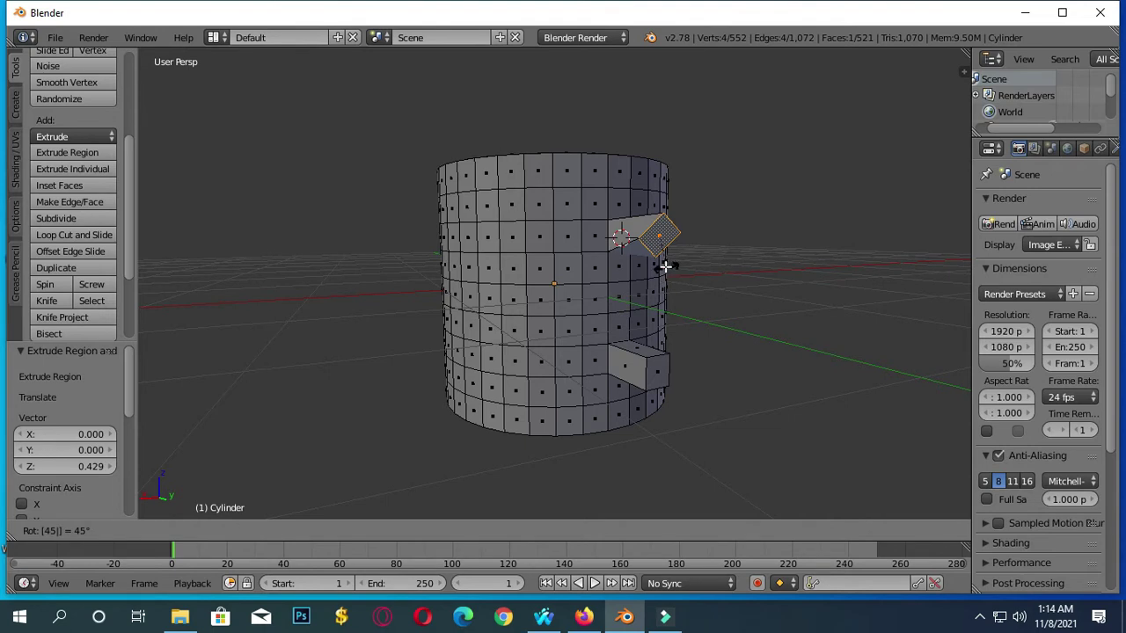
key(Return)
right_click(658, 370)
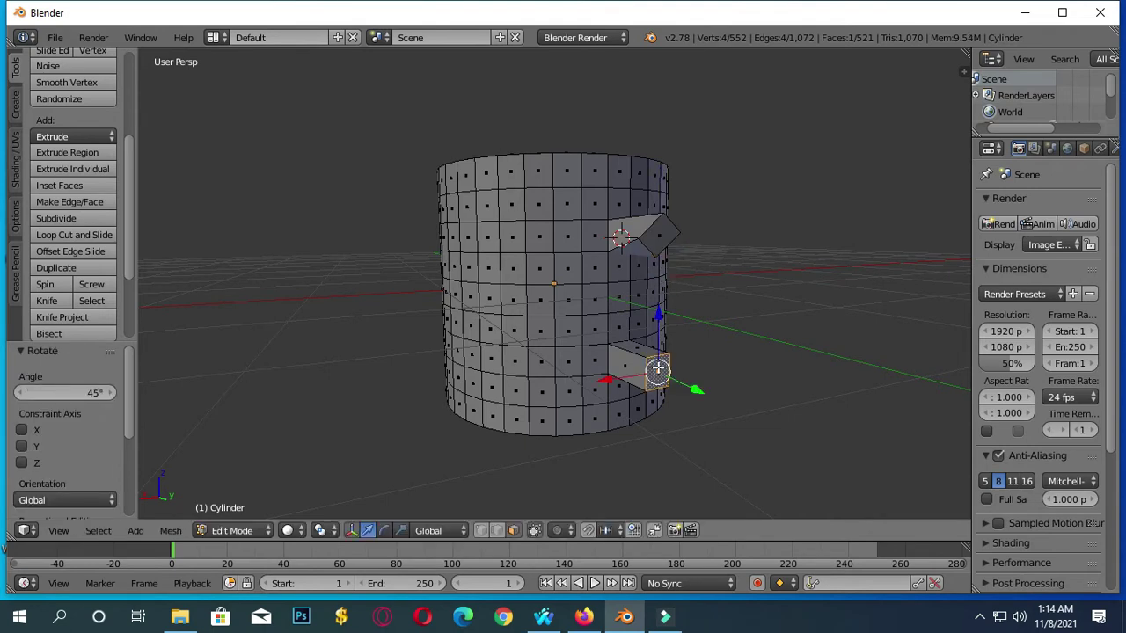
key(r)
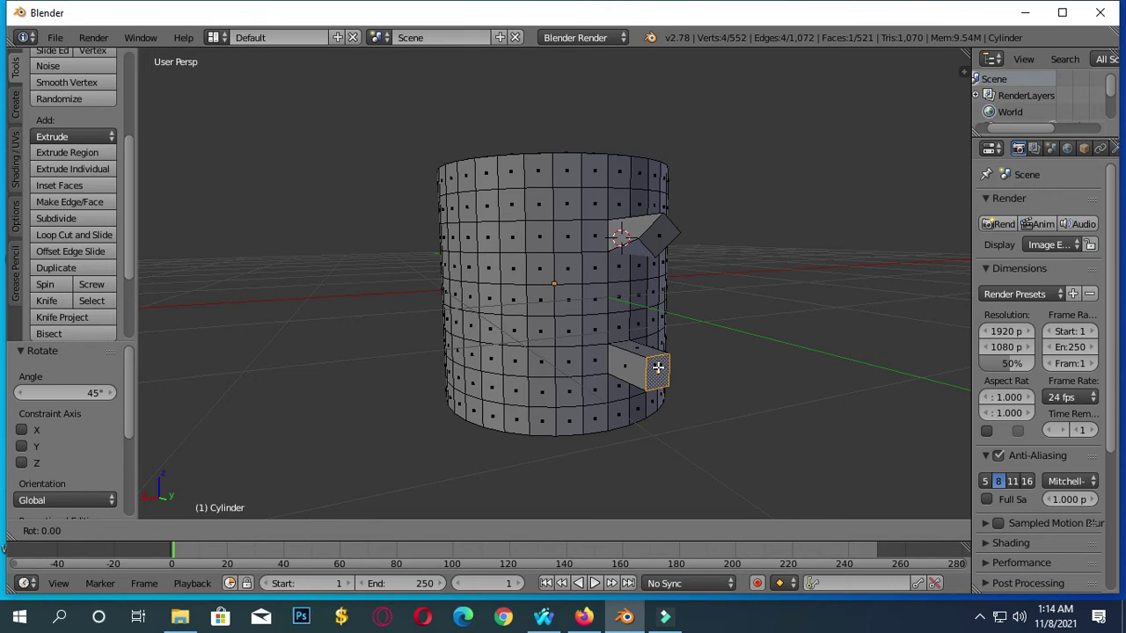
text(-45)
key(Return)
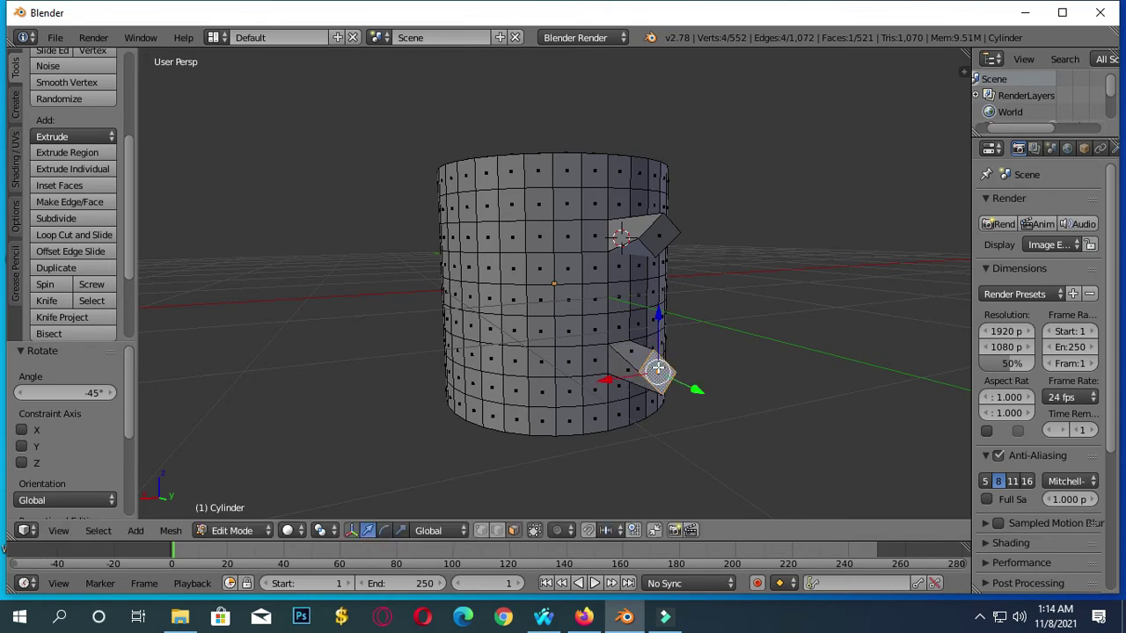
Step: Select both the upper and lower end faces together
right_click(655, 236)
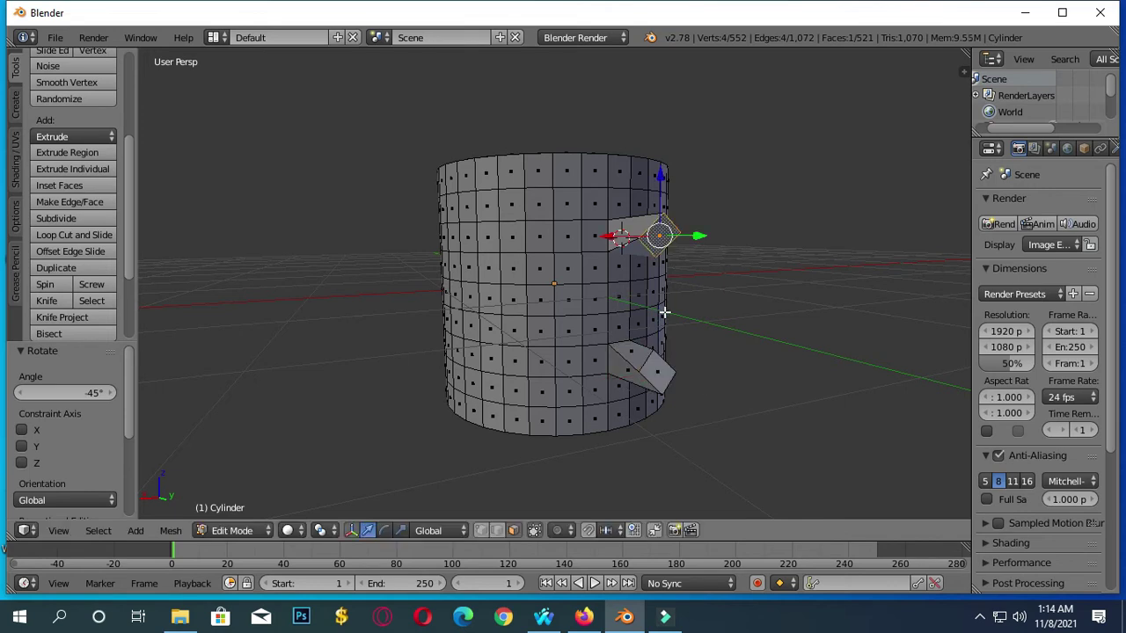
shift+right_click(663, 376)
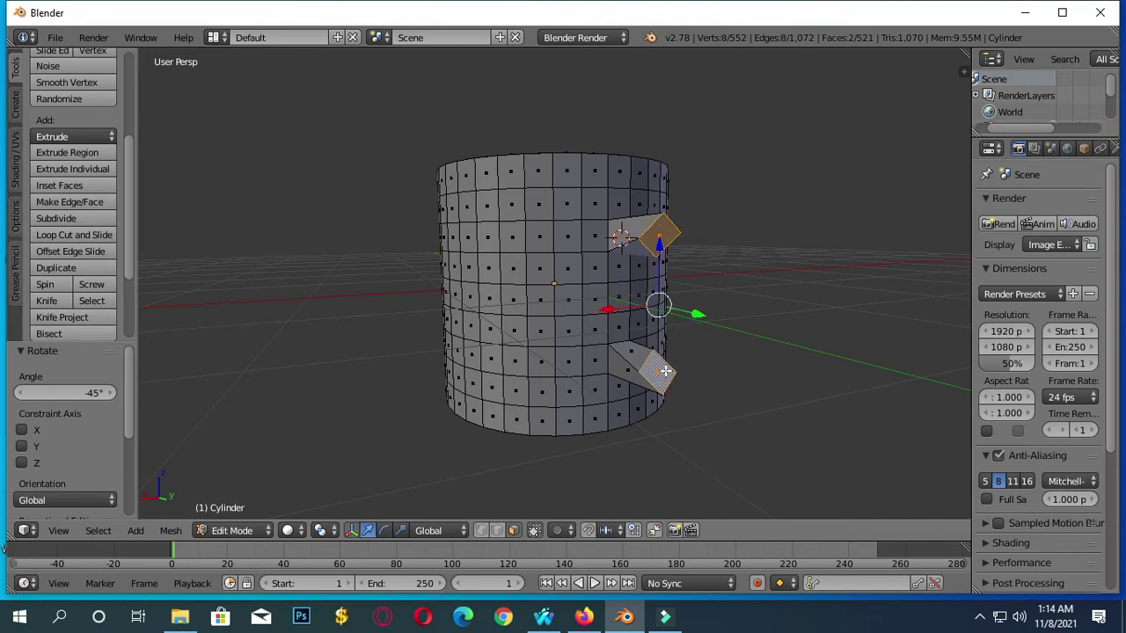
key(space)
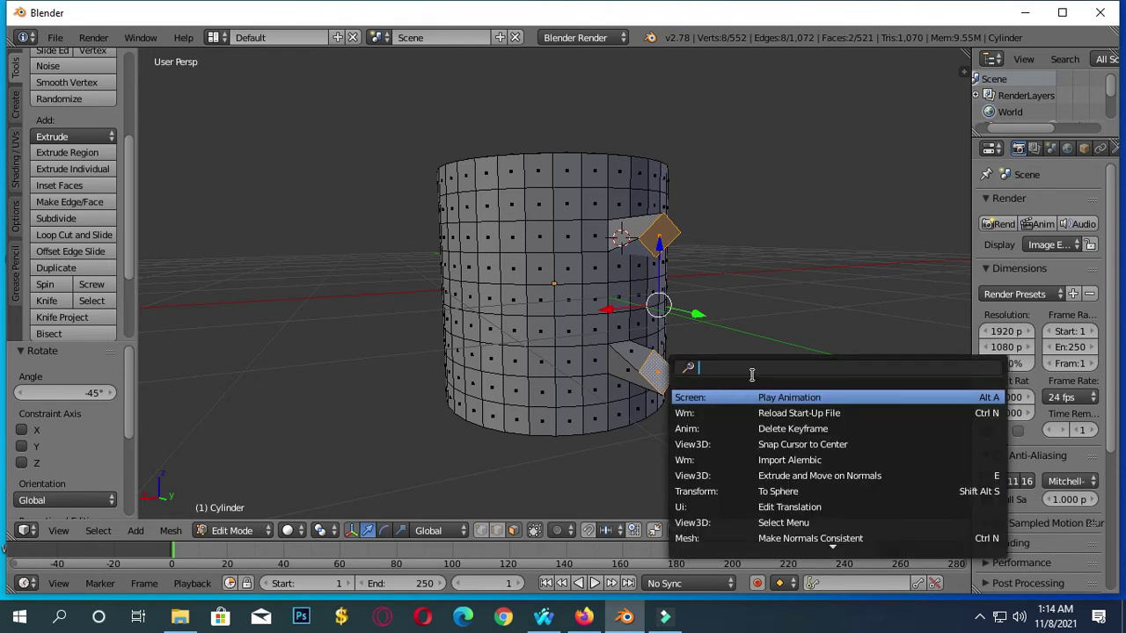
Step: Run Bridge Edge Loops to connect the two angled end faces into a handle
text(brd)
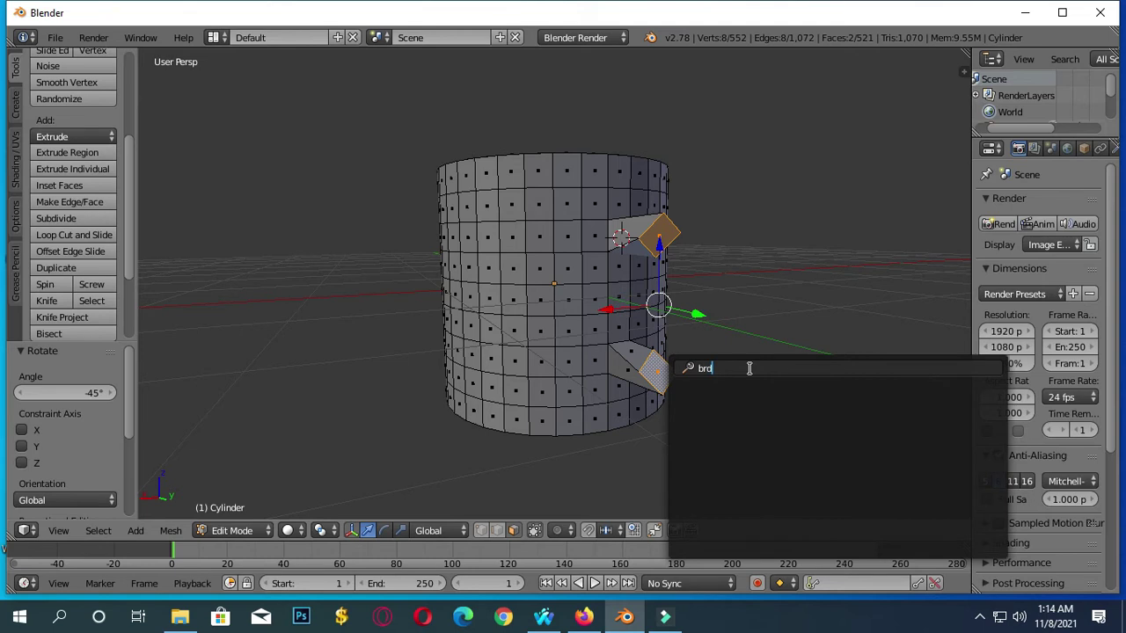
key(BackSpace)
text(i)
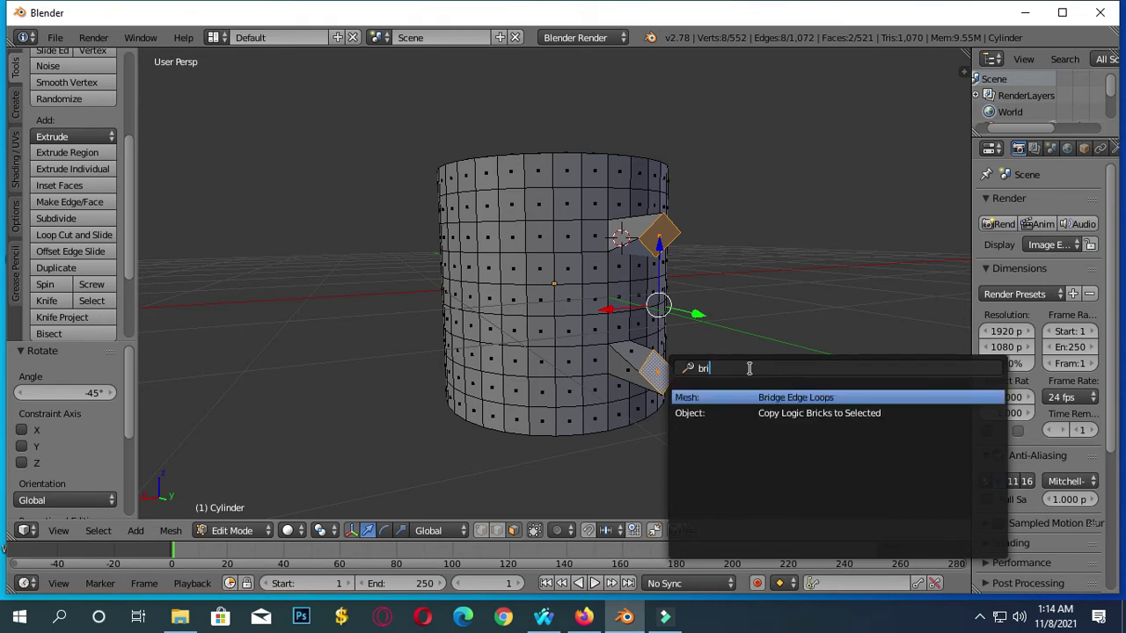
click(796, 394)
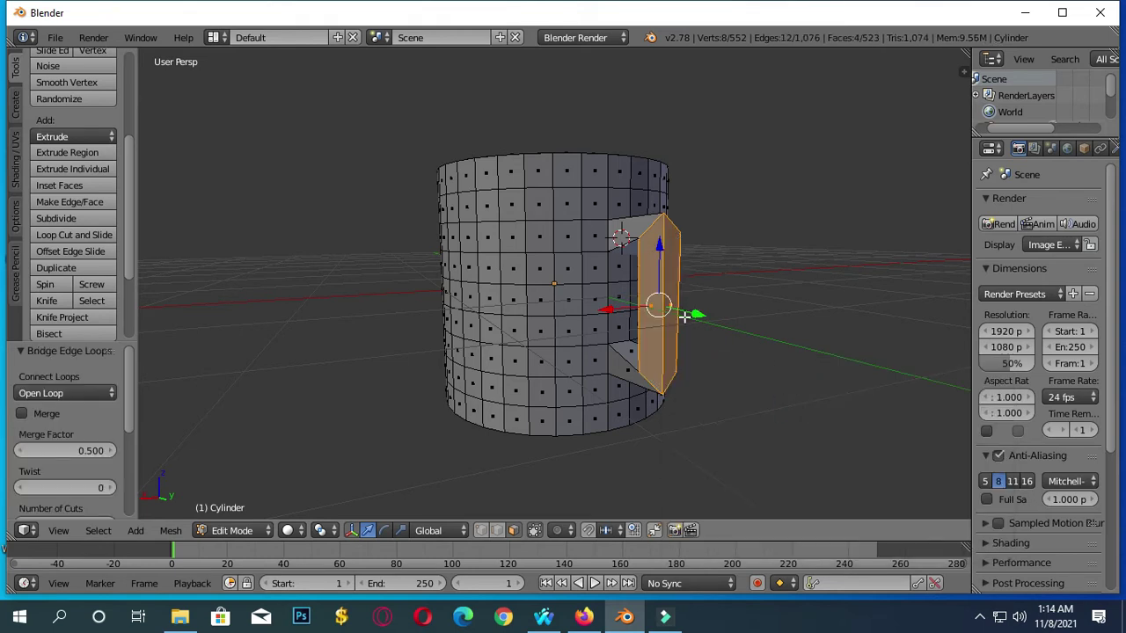
mouse_move(756, 334)
middle_down()
mouse_move(849, 320)
mouse_move(874, 330)
mouse_move(872, 364)
middle_up()
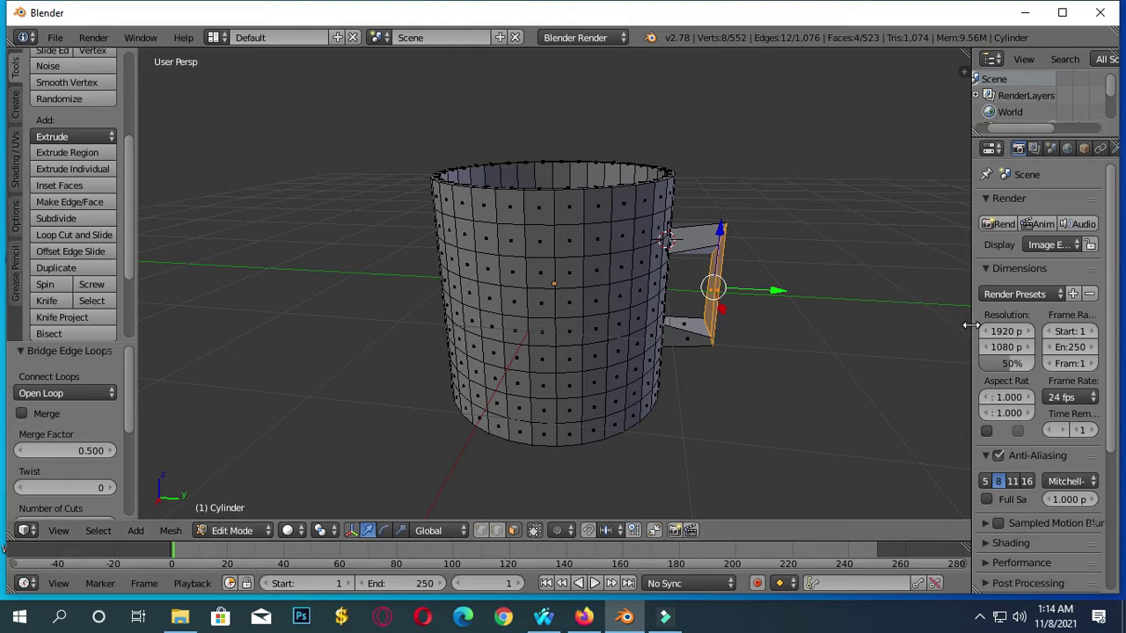
Step: Widen the Properties area and show the Cylinder's Material tab
drag(971, 326, 915, 326)
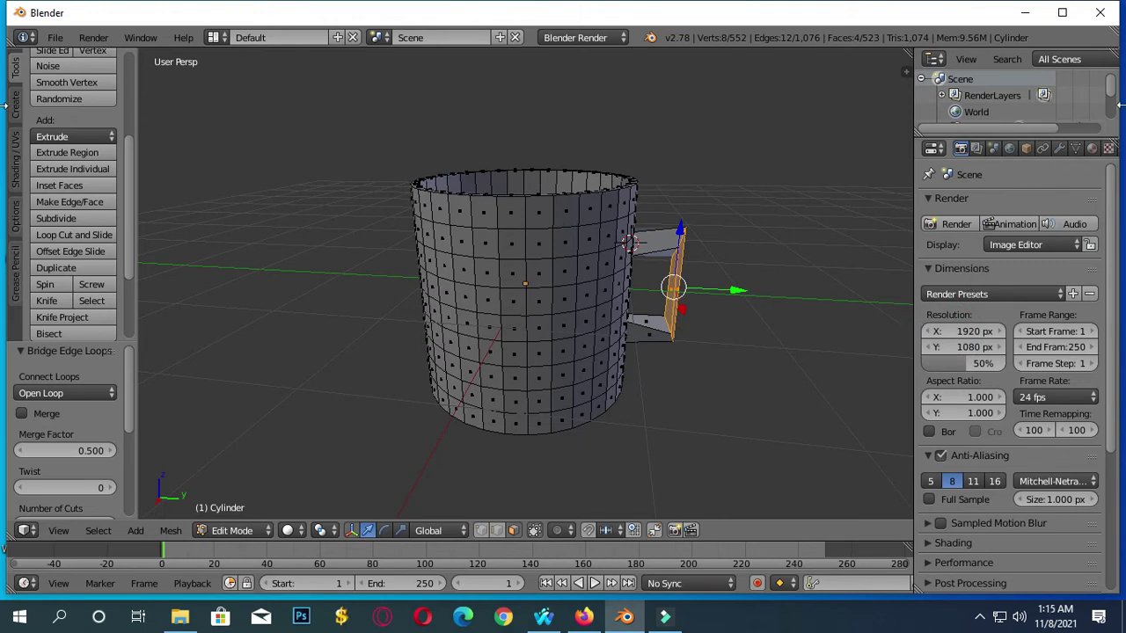
click(1091, 148)
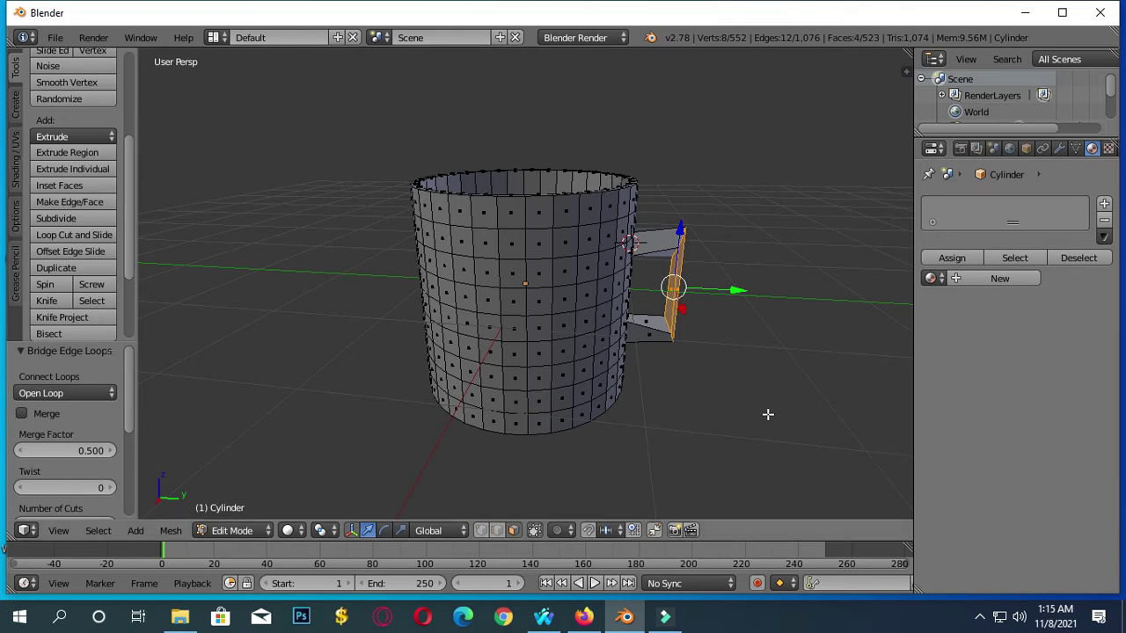
mouse_move(692, 364)
middle_down()
mouse_move(708, 447)
mouse_move(613, 314)
mouse_move(716, 243)
mouse_move(715, 344)
middle_up()
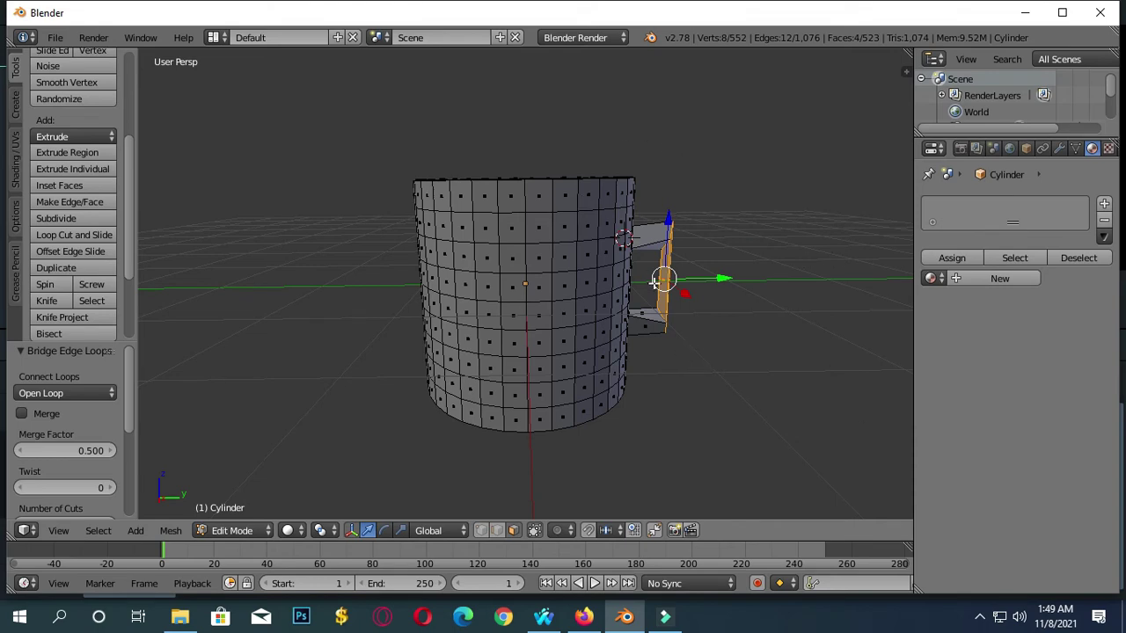
Step: In edge select mode, add one loop cut across the upper handle stub
scroll(593, 266, up, 3)
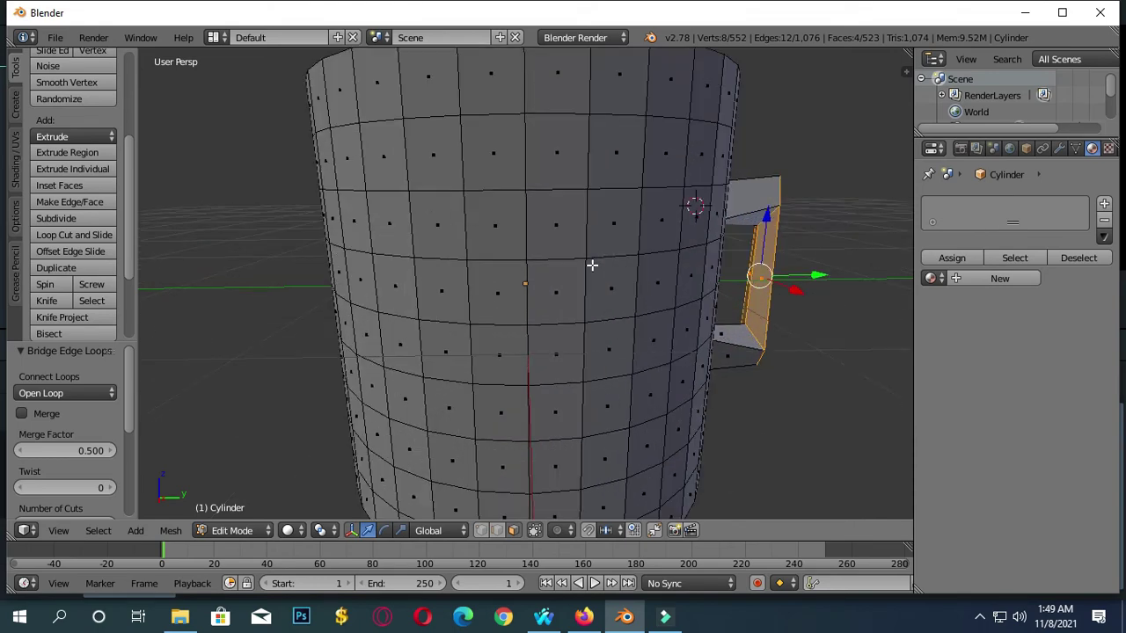
click(704, 217)
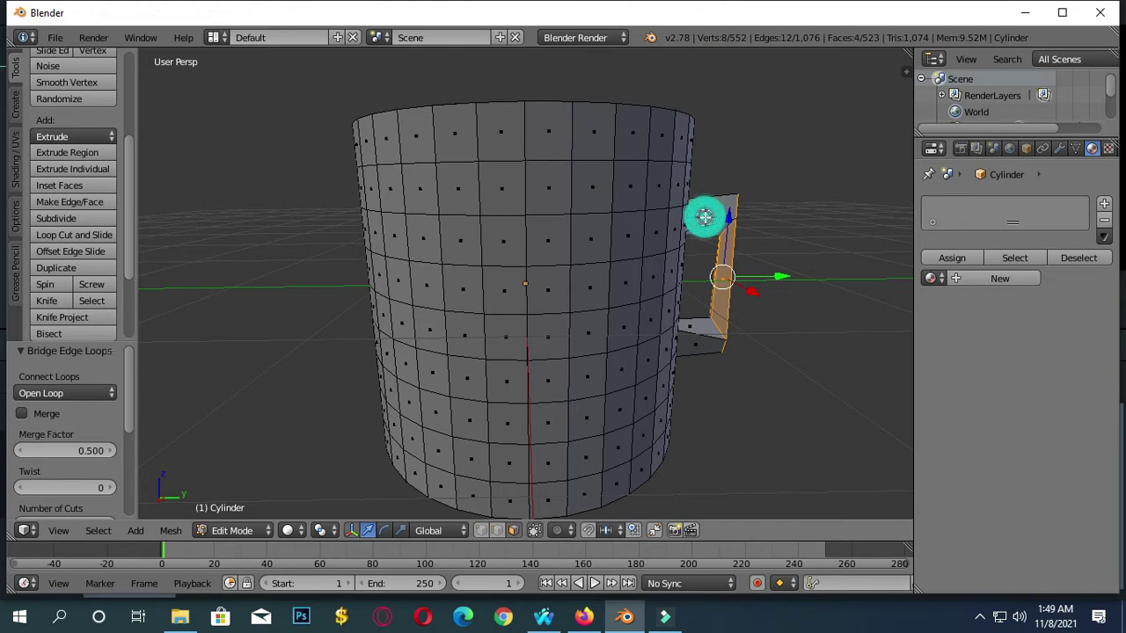
click(497, 530)
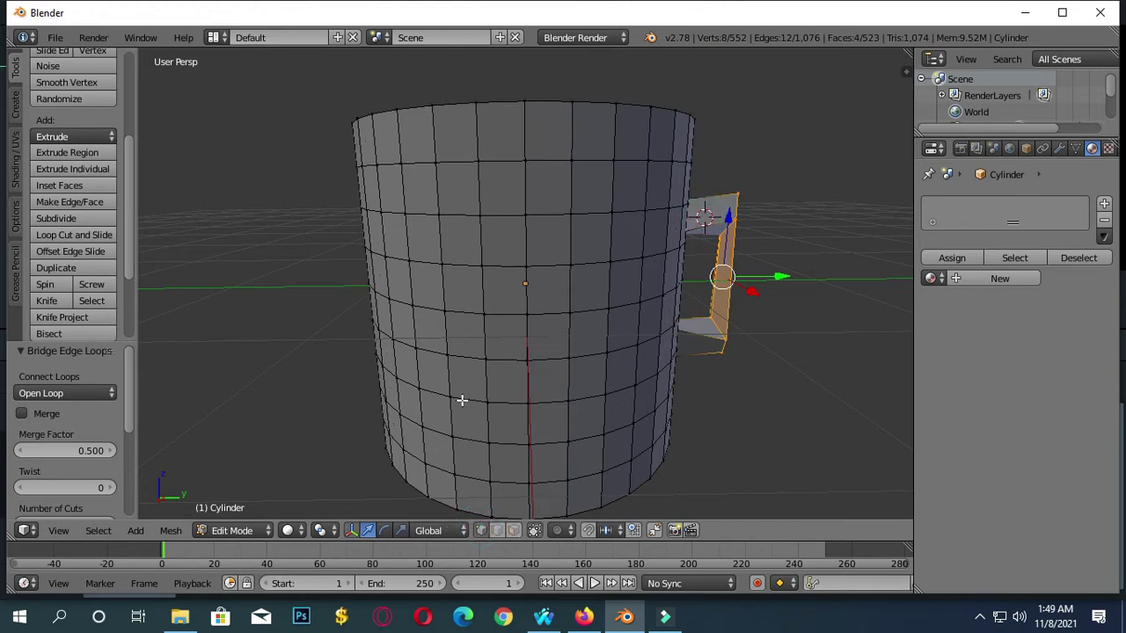
click(62, 234)
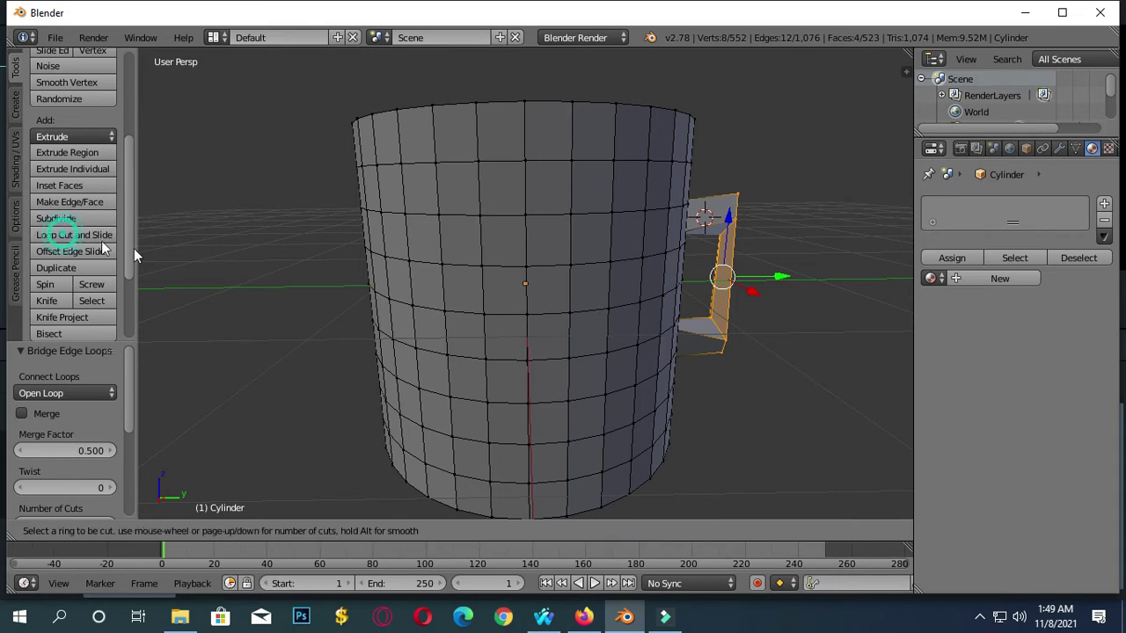
click(711, 213)
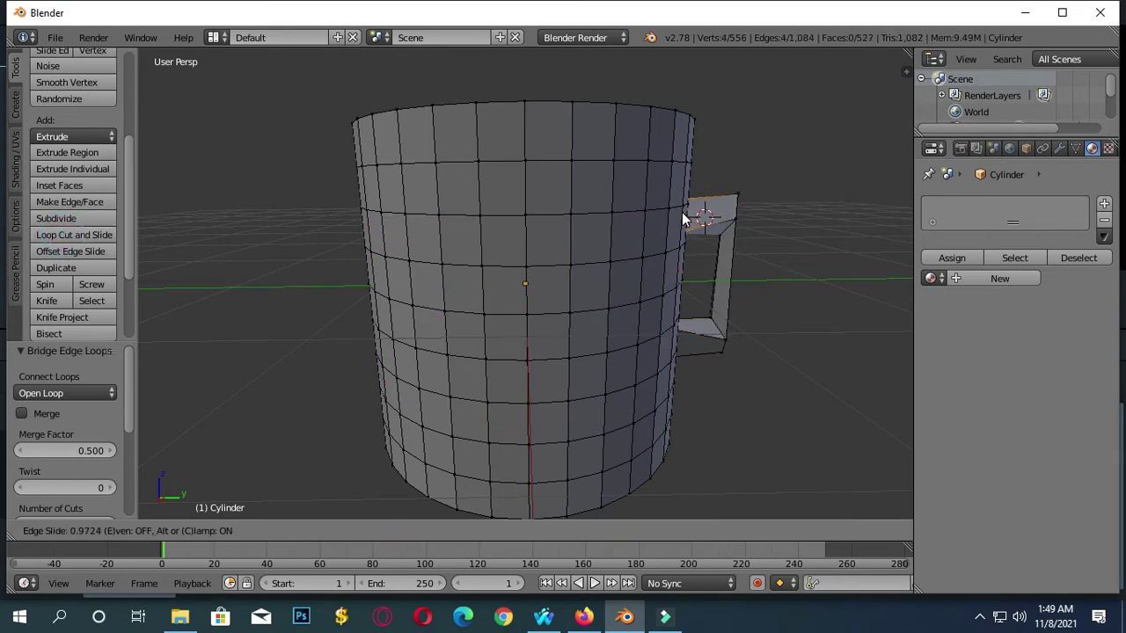
click(710, 218)
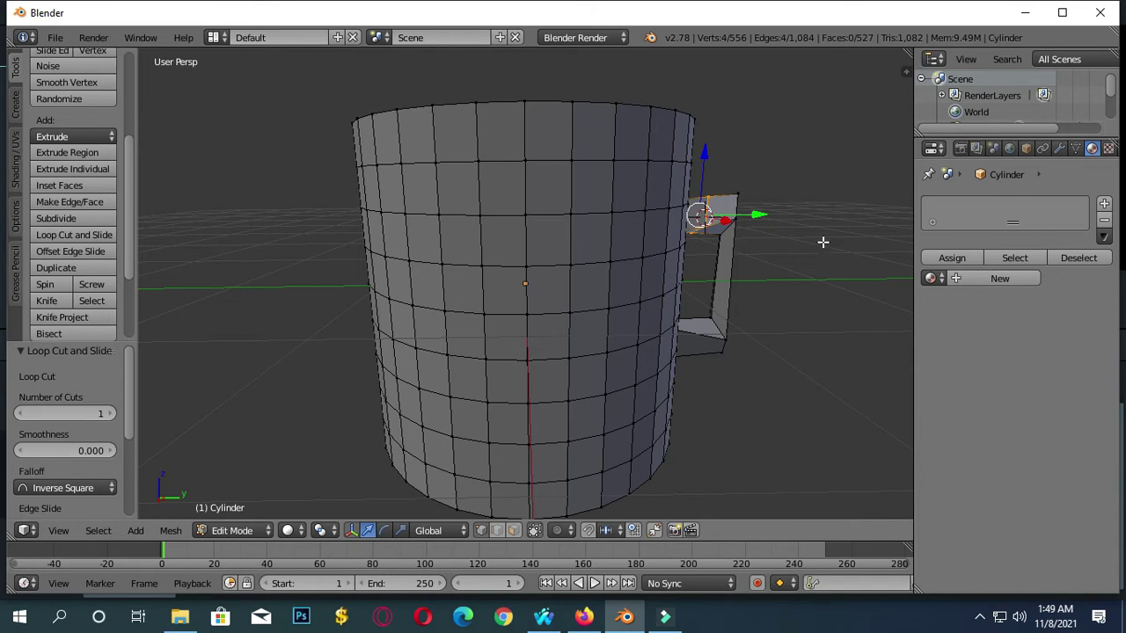
Step: Add a Solidify modifier with thickness 0.01 to thicken the mug walls
click(1058, 148)
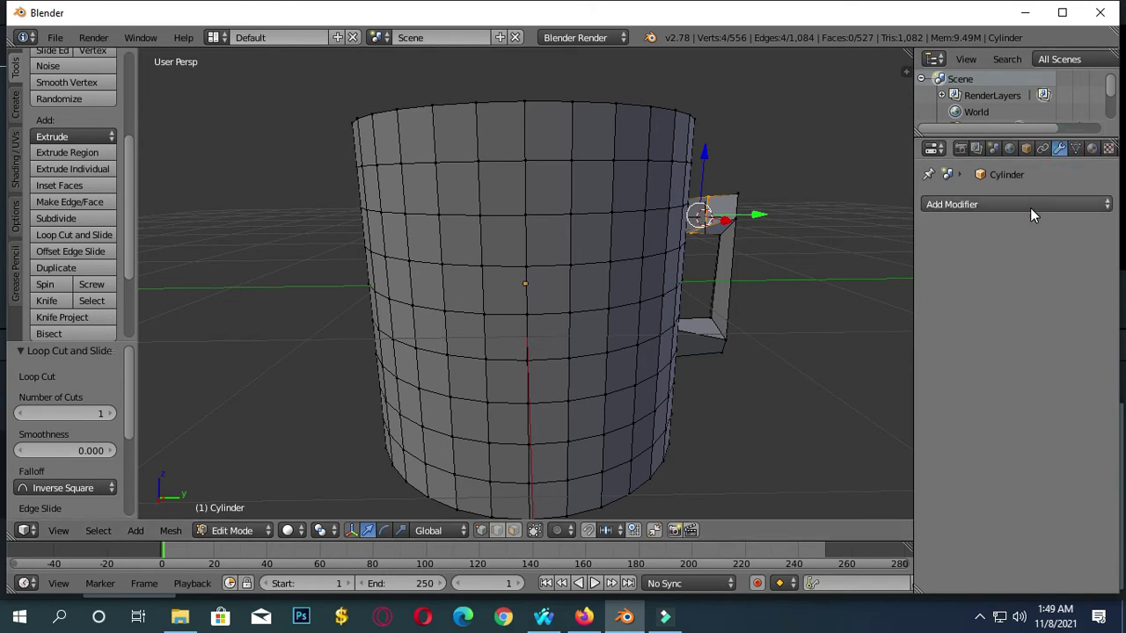
click(1029, 206)
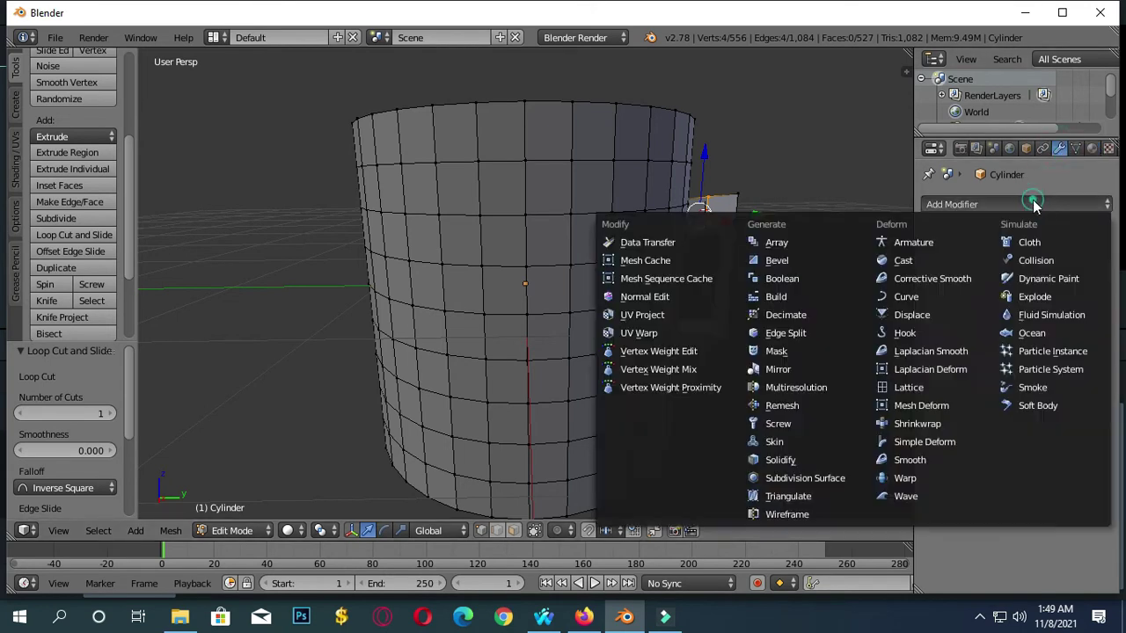
click(804, 458)
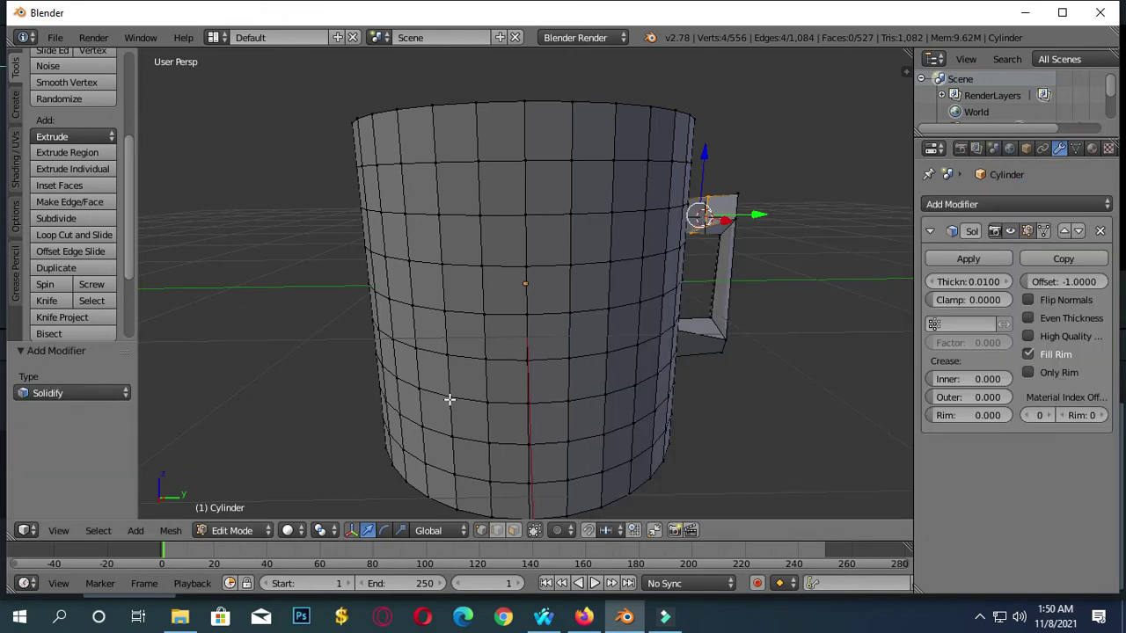
click(85, 392)
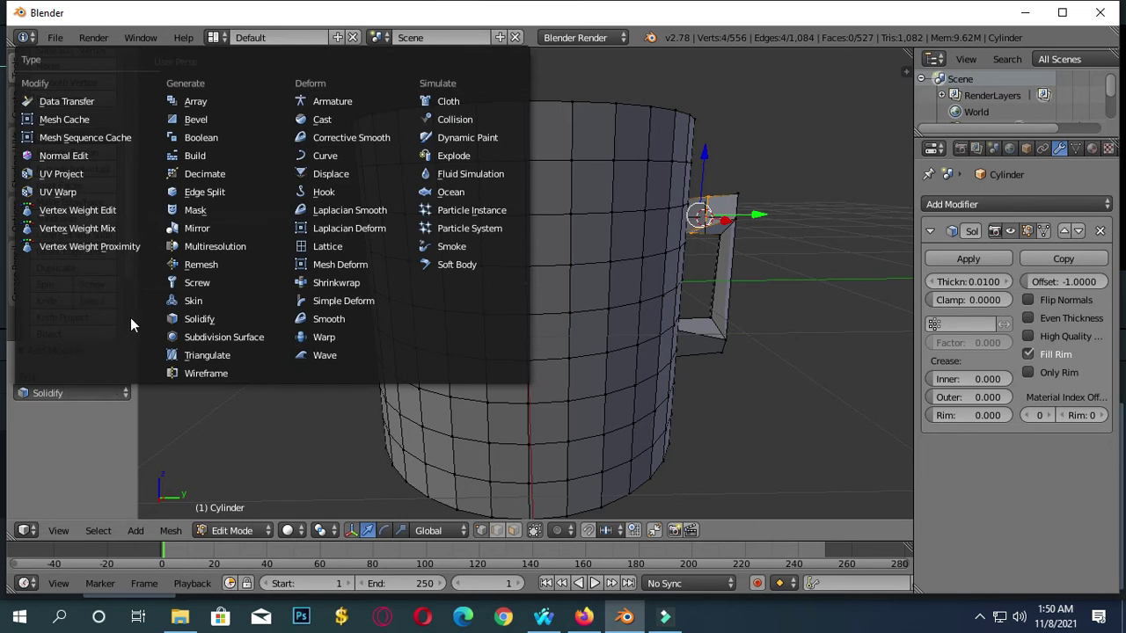
key(Escape)
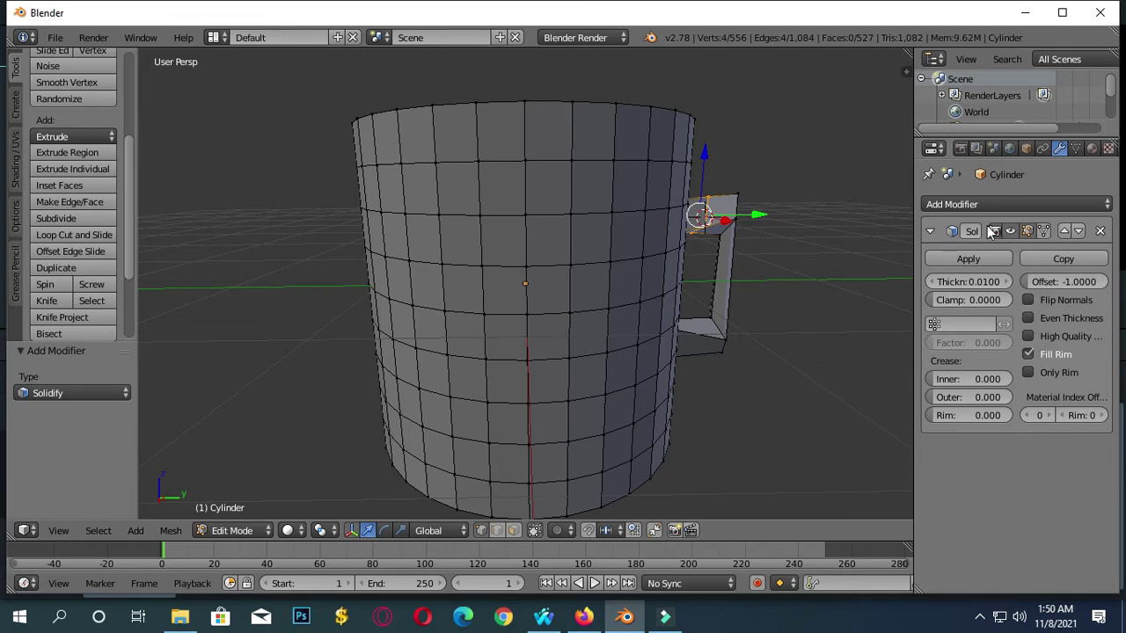
click(976, 258)
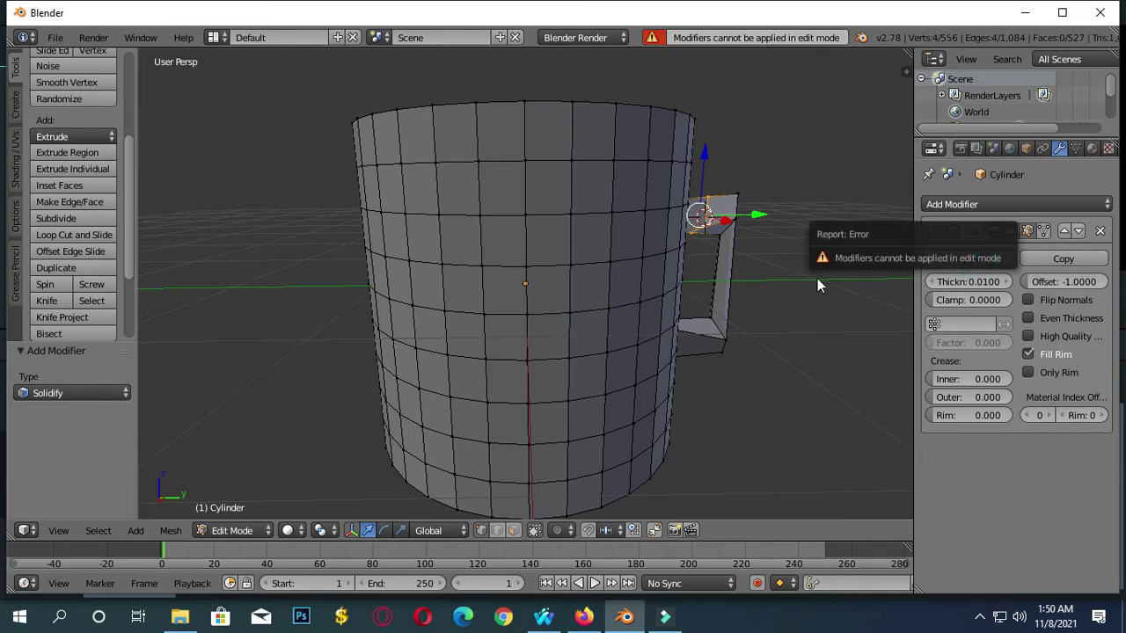
click(864, 336)
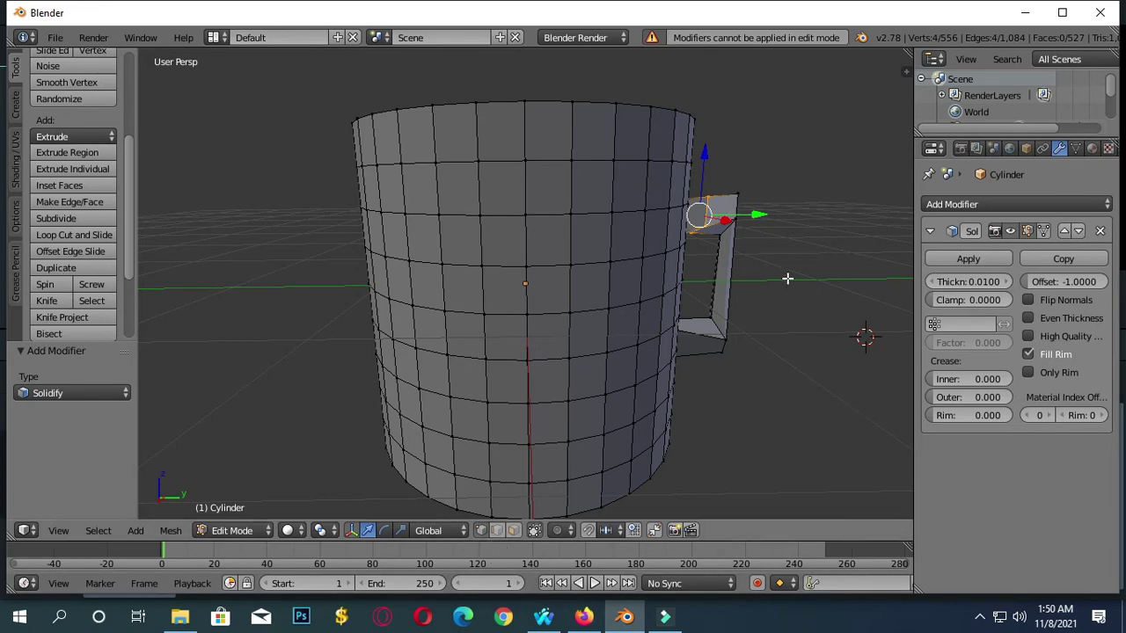
mouse_move(791, 356)
middle_down()
mouse_move(603, 369)
mouse_move(565, 337)
mouse_move(603, 347)
mouse_move(598, 326)
middle_up()
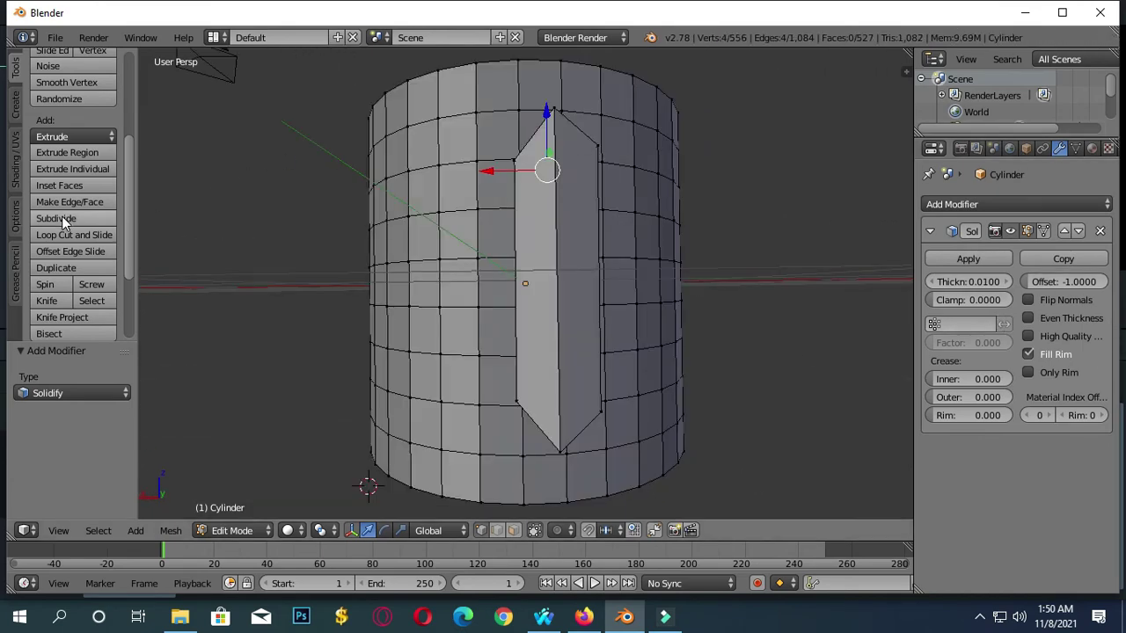
Step: Add a Subdivision Surface modifier (view 1, render 2) to smooth the mug
click(1042, 203)
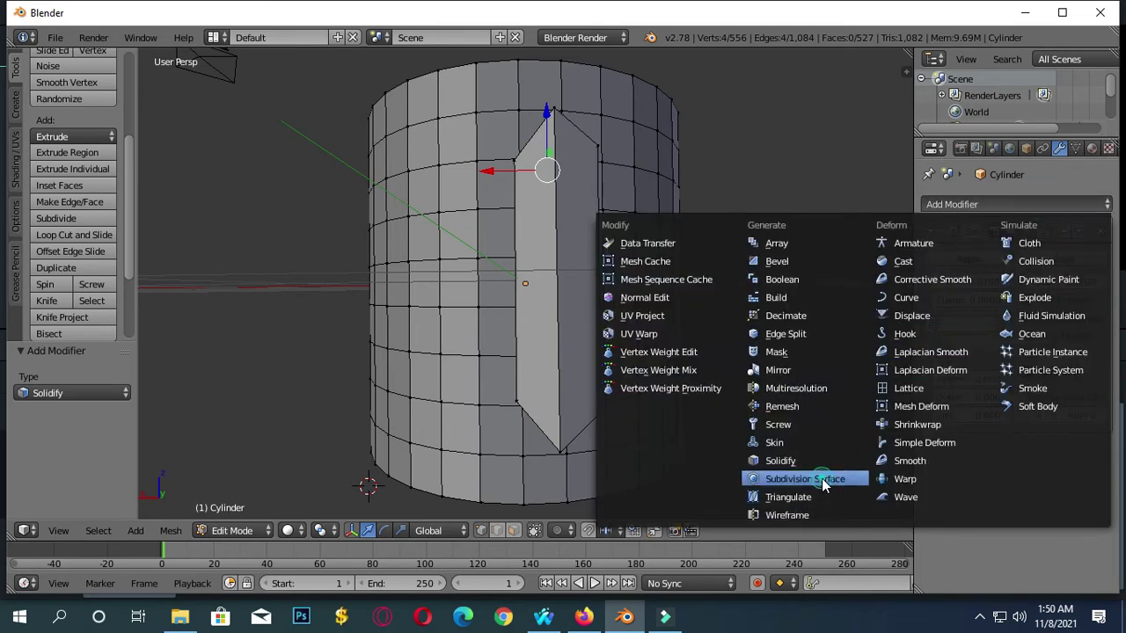
click(821, 478)
middle_drag(716, 272, 845, 277)
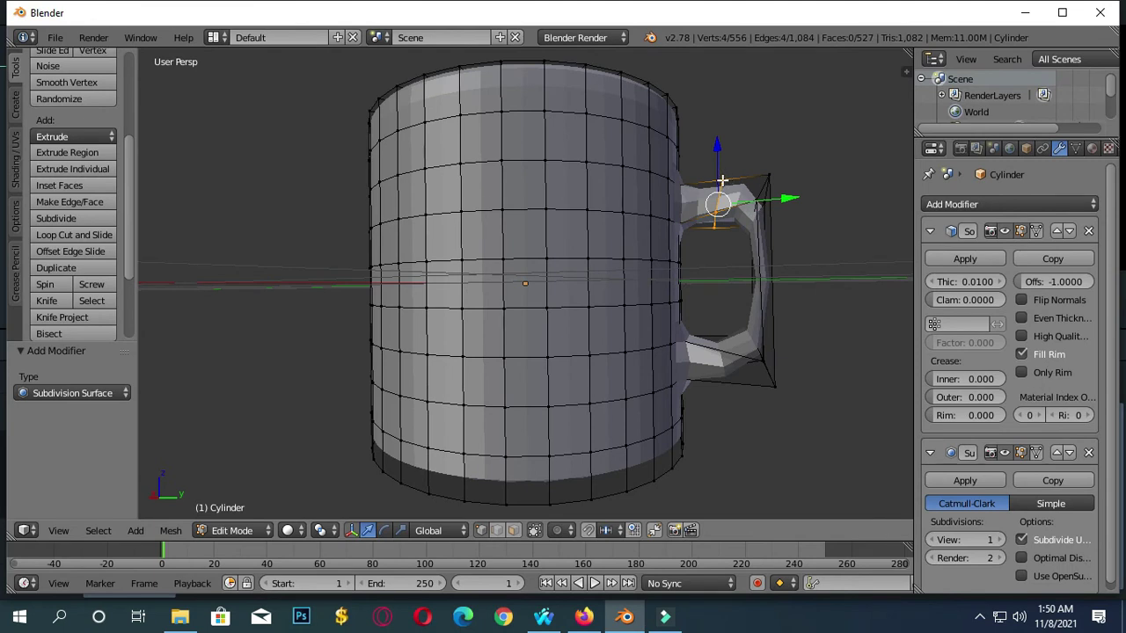
Step: Move the top handle edge along Y to -0.332
drag(781, 201, 726, 206)
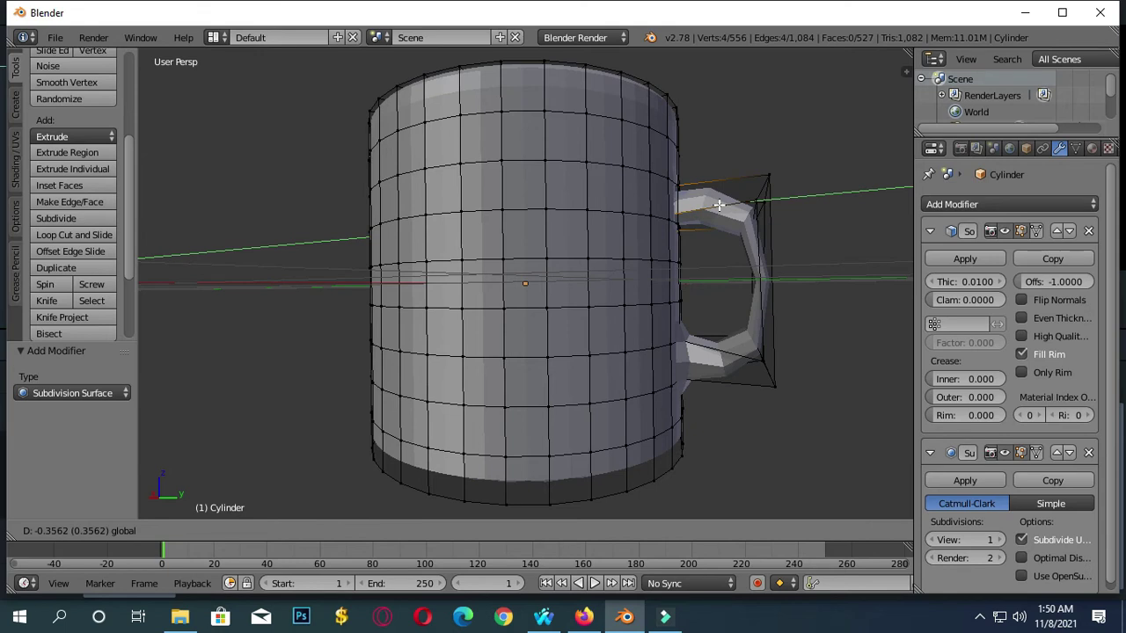
drag(722, 206, 722, 206)
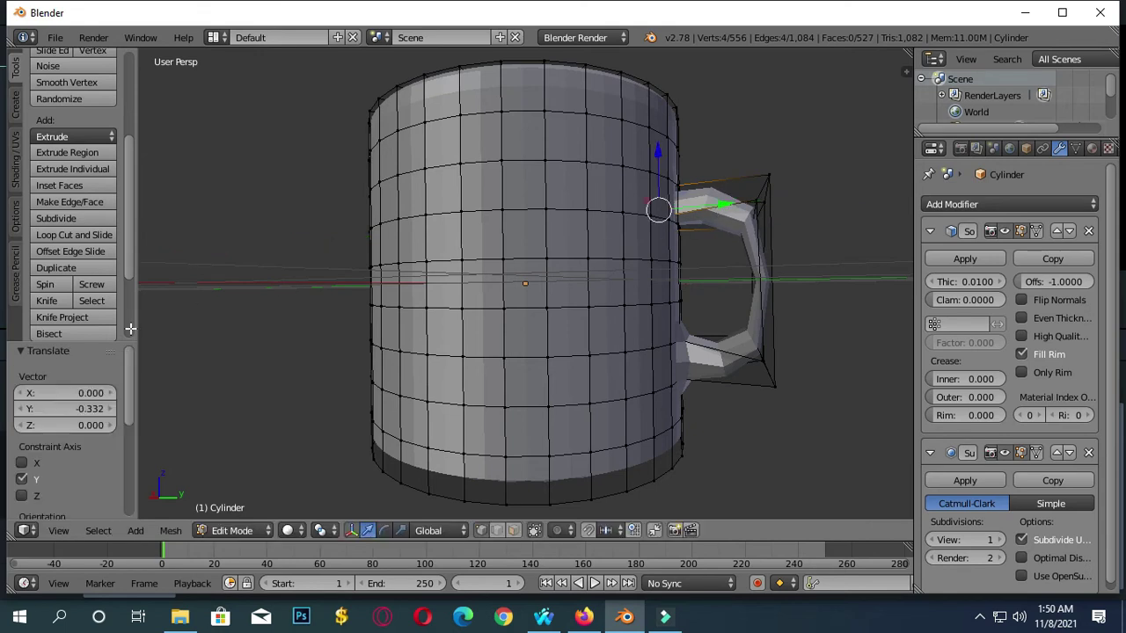
scroll(55, 343, down, 3)
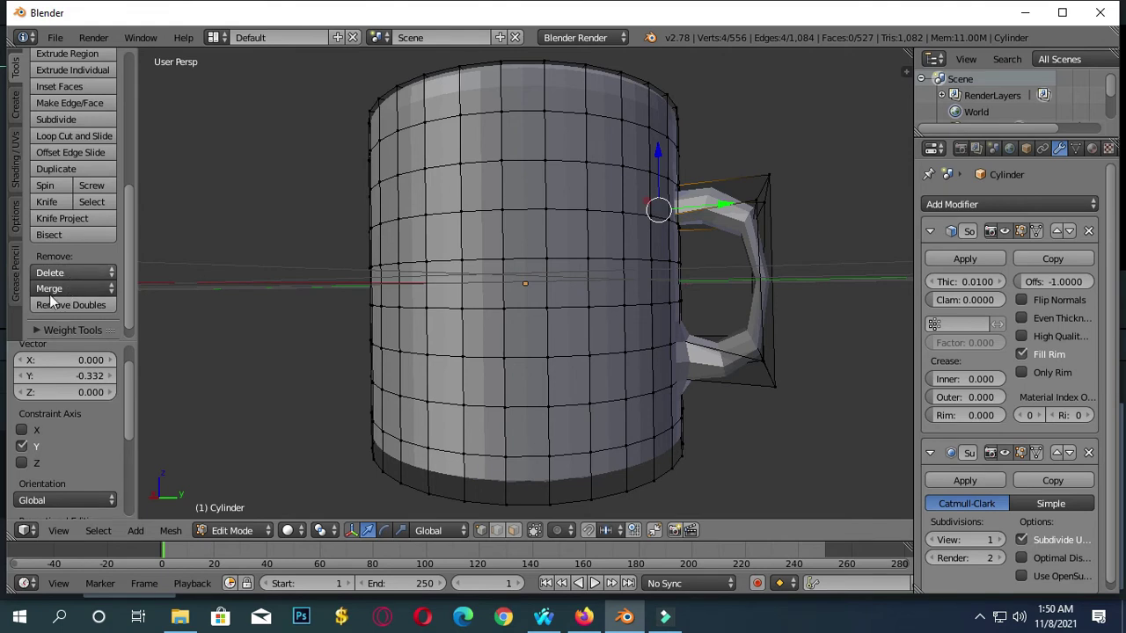
scroll(68, 307, up, 1)
scroll(70, 311, up, 5)
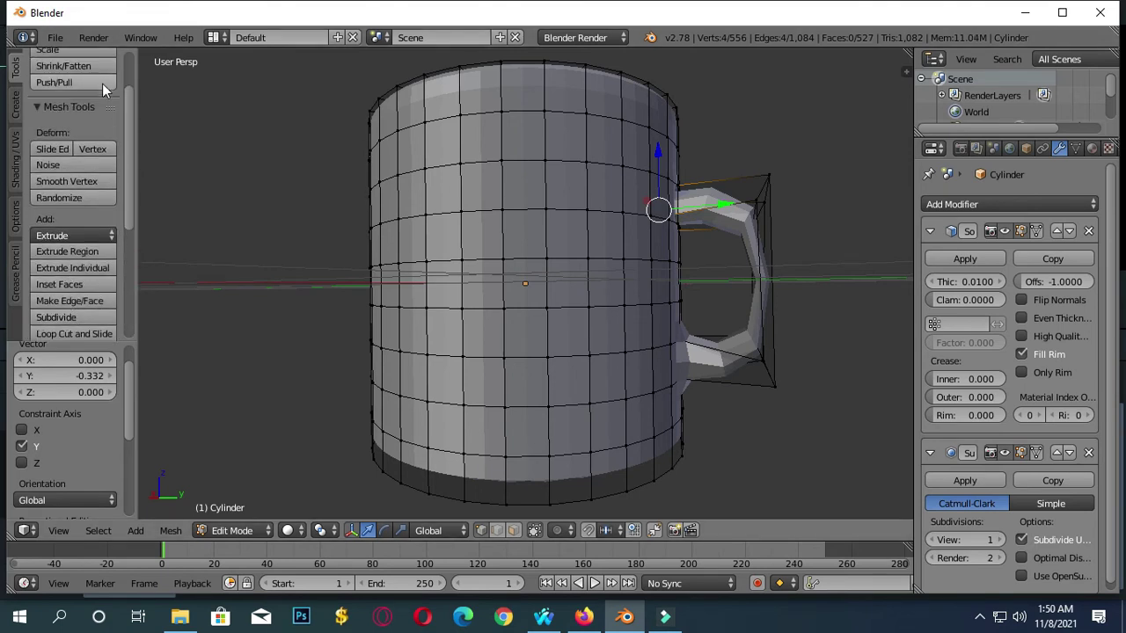
Step: Smooth the handle vertices twice (0.5) and shift them -0.270 along Y
click(72, 182)
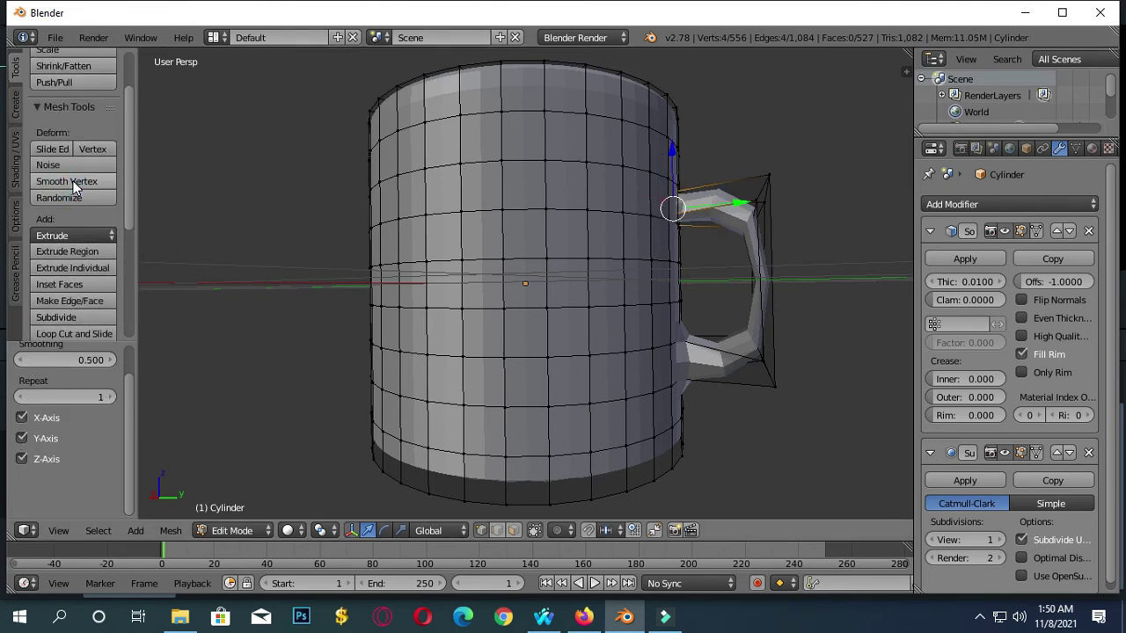
click(74, 185)
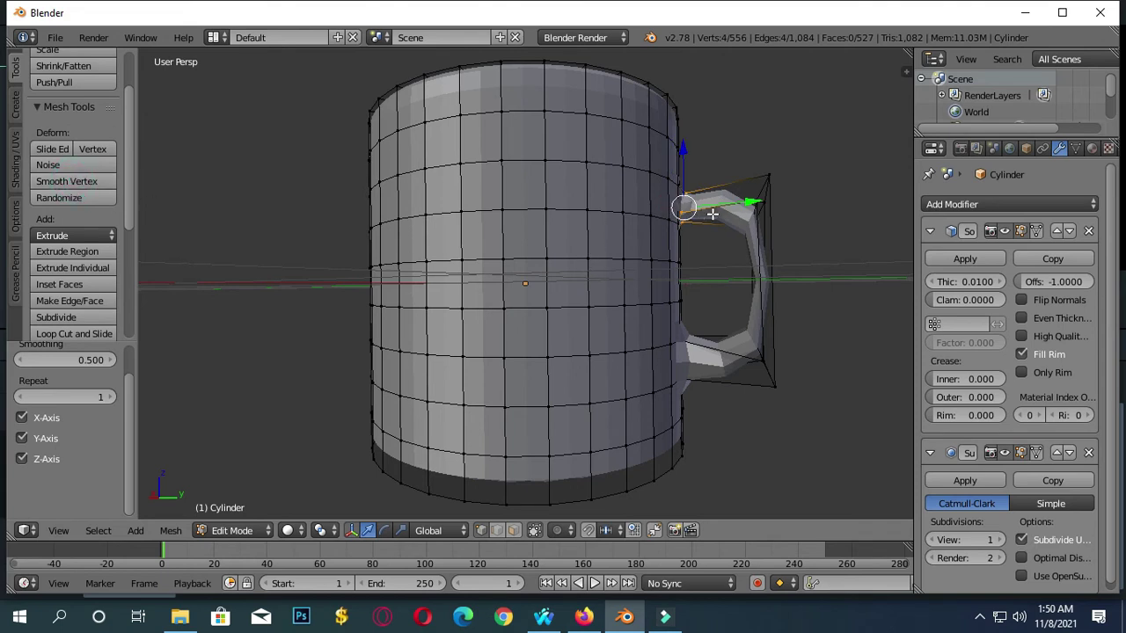
drag(752, 202, 641, 277)
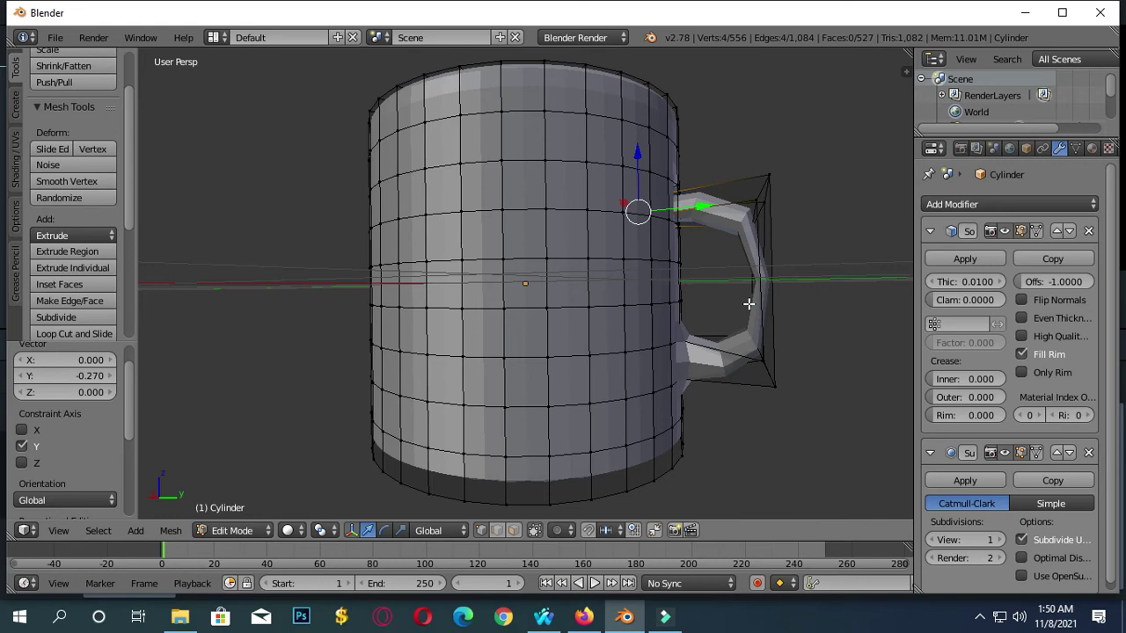
click(751, 261)
mouse_move(698, 395)
middle_down()
mouse_move(733, 301)
mouse_move(726, 382)
middle_up()
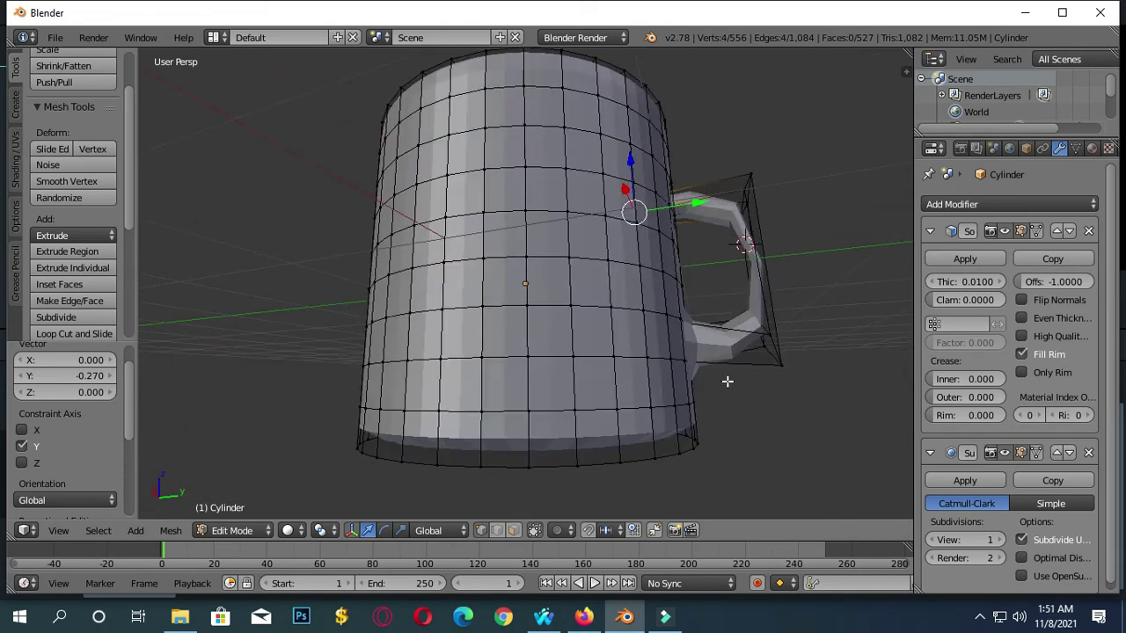
Step: Lower the mug's bottom edge loop -0.126 along Z, then select the handle's lower corner vertex
right_click(574, 464)
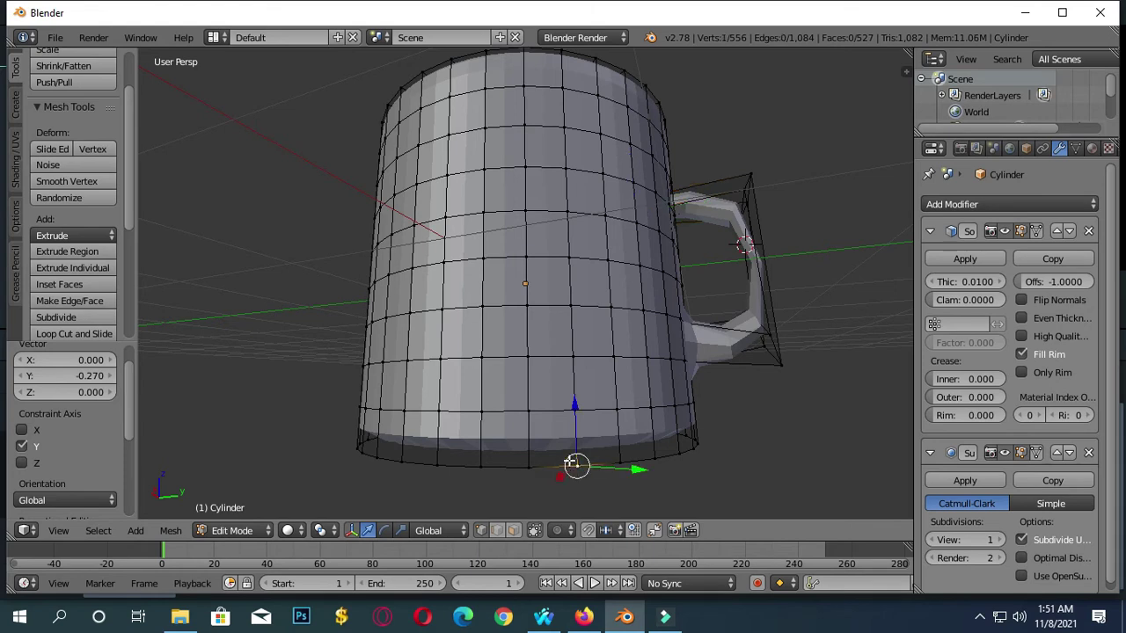
alt+right_click(617, 465)
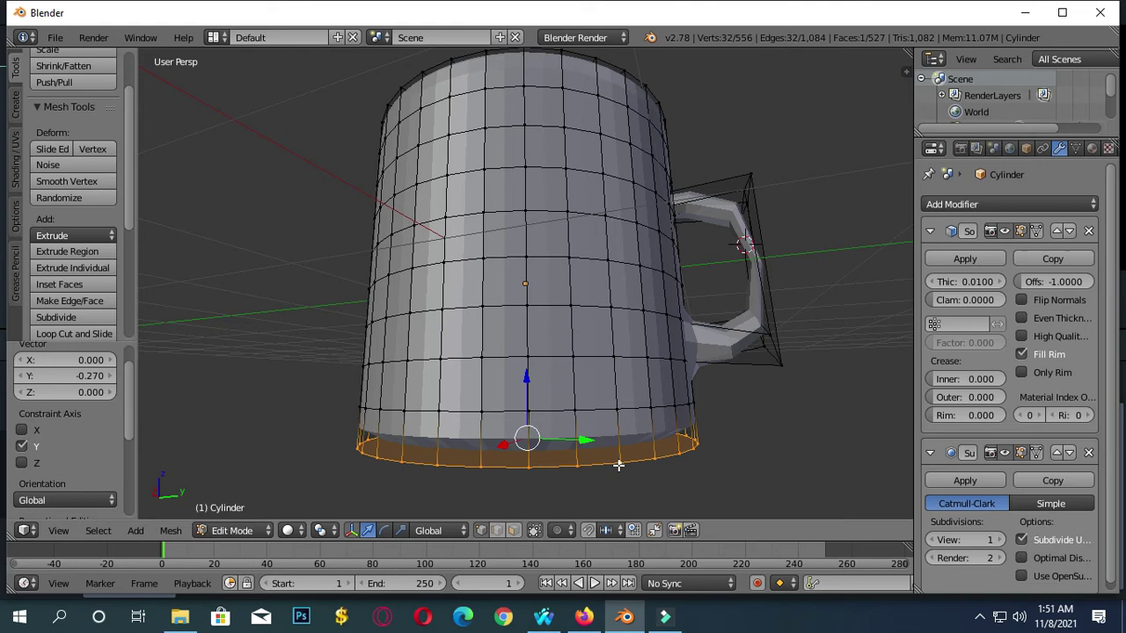
drag(526, 380, 524, 411)
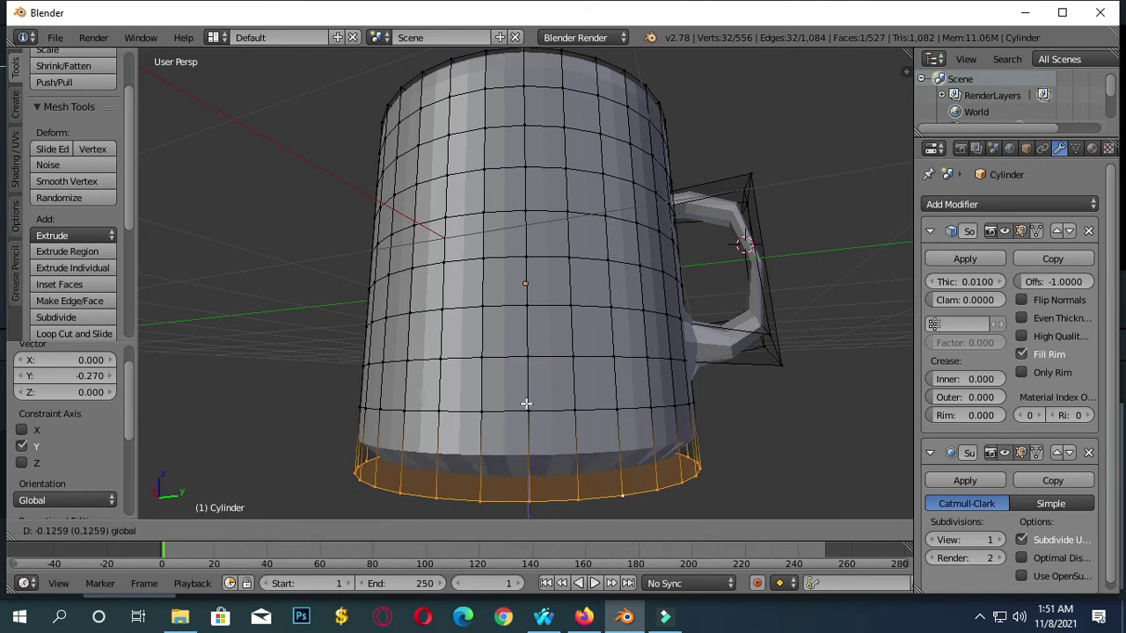
drag(524, 411, 528, 405)
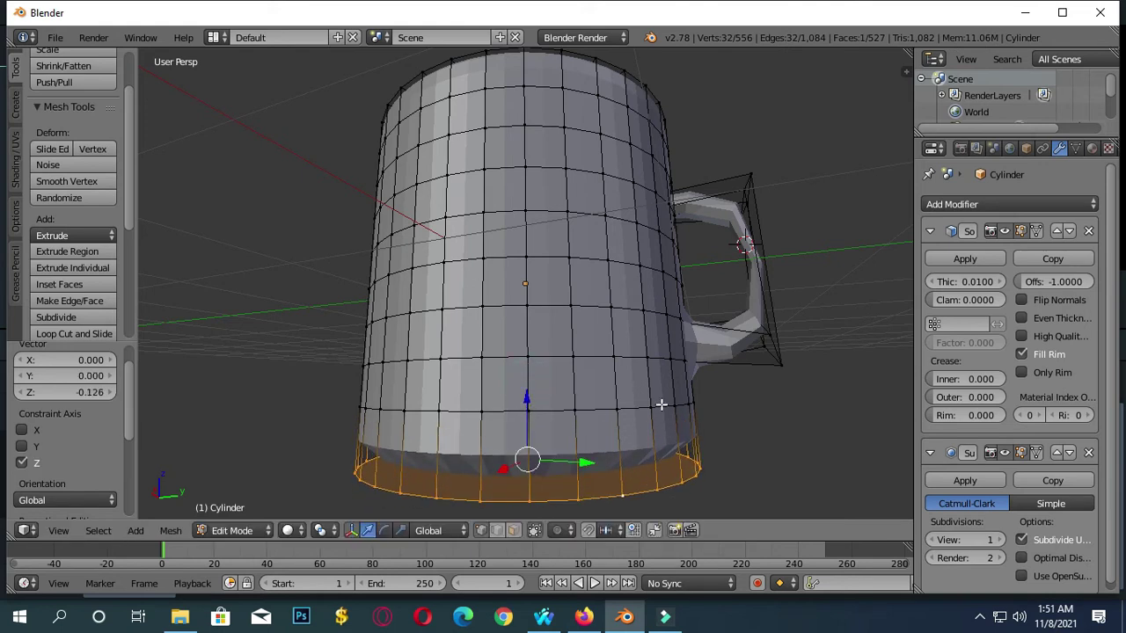
right_click(750, 324)
right_click(776, 355)
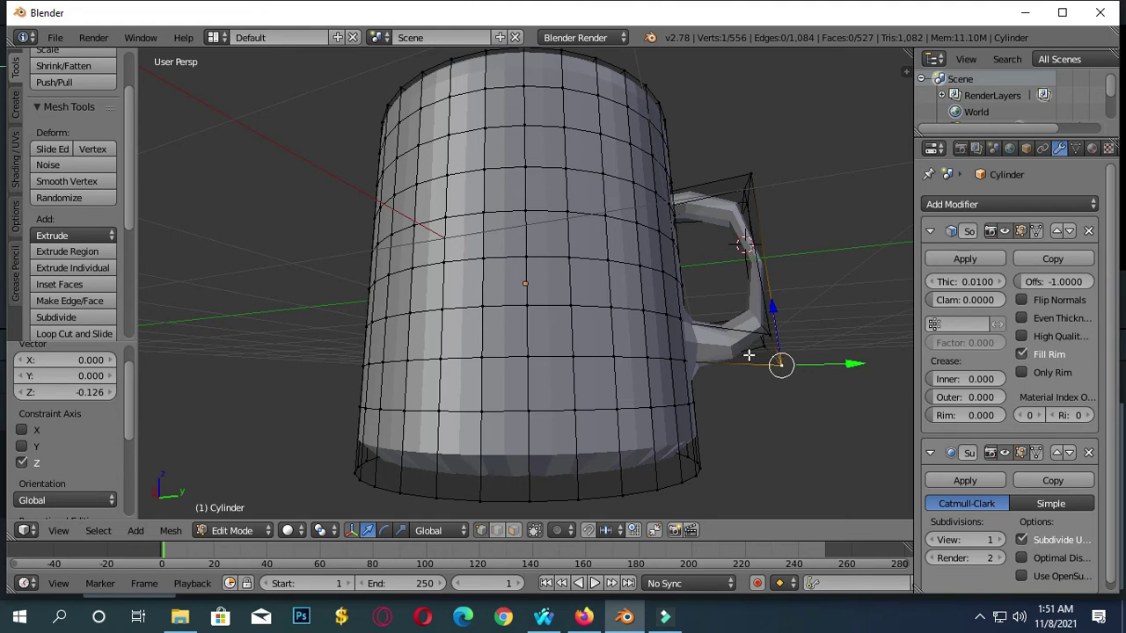
Step: Select the lower handle corner vertices and move them along Y to 0.015
alt+right_click(757, 326)
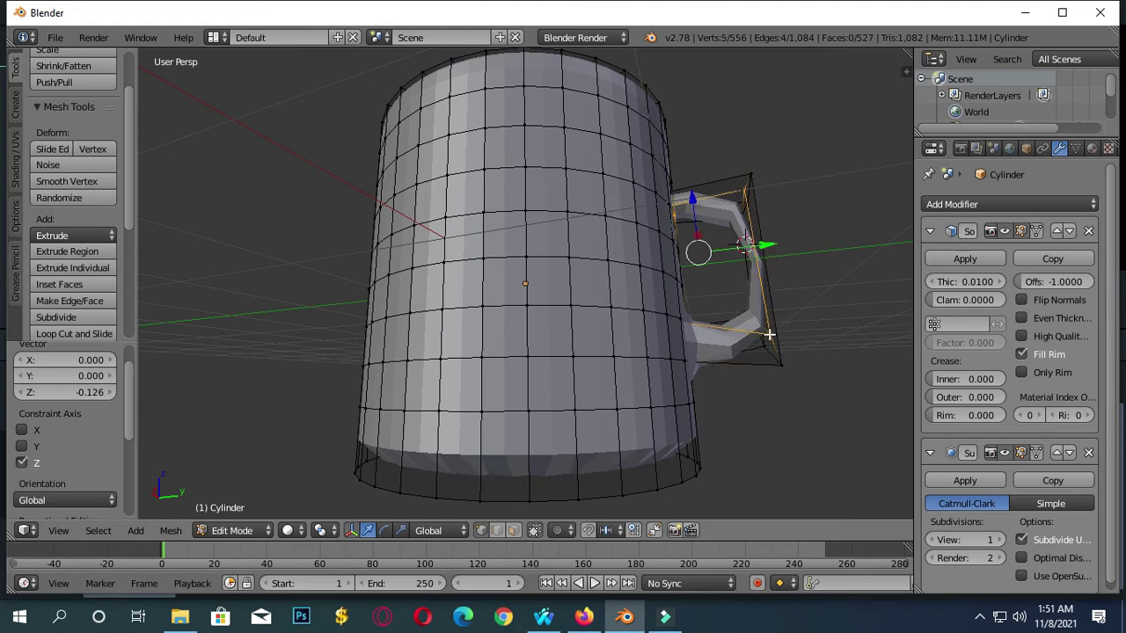
shift+right_click(774, 339)
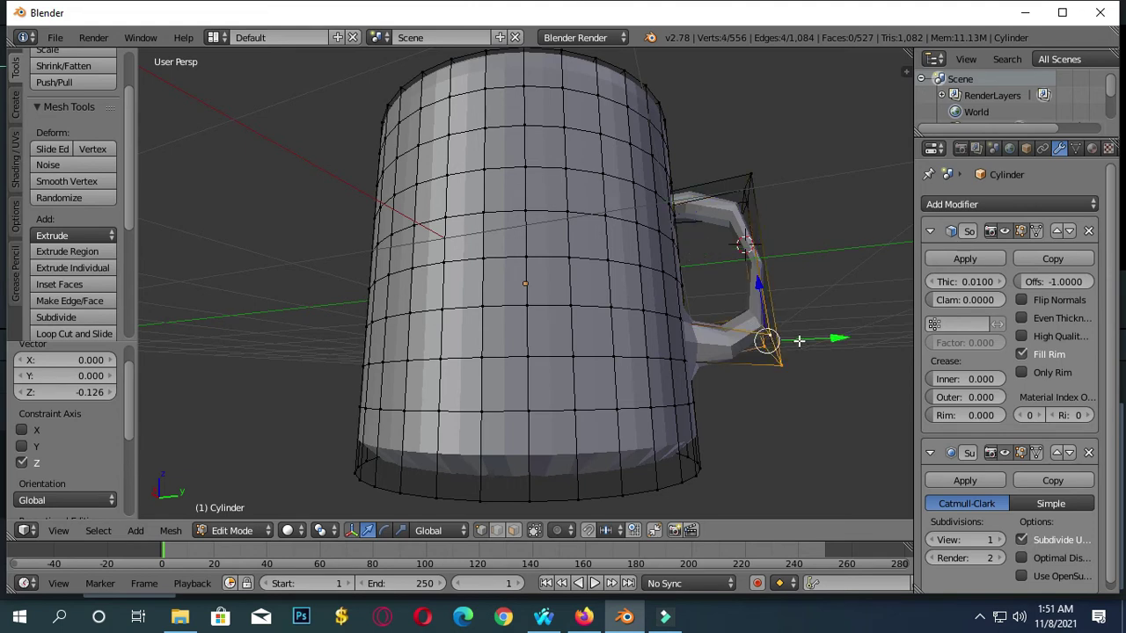
drag(798, 340, 823, 339)
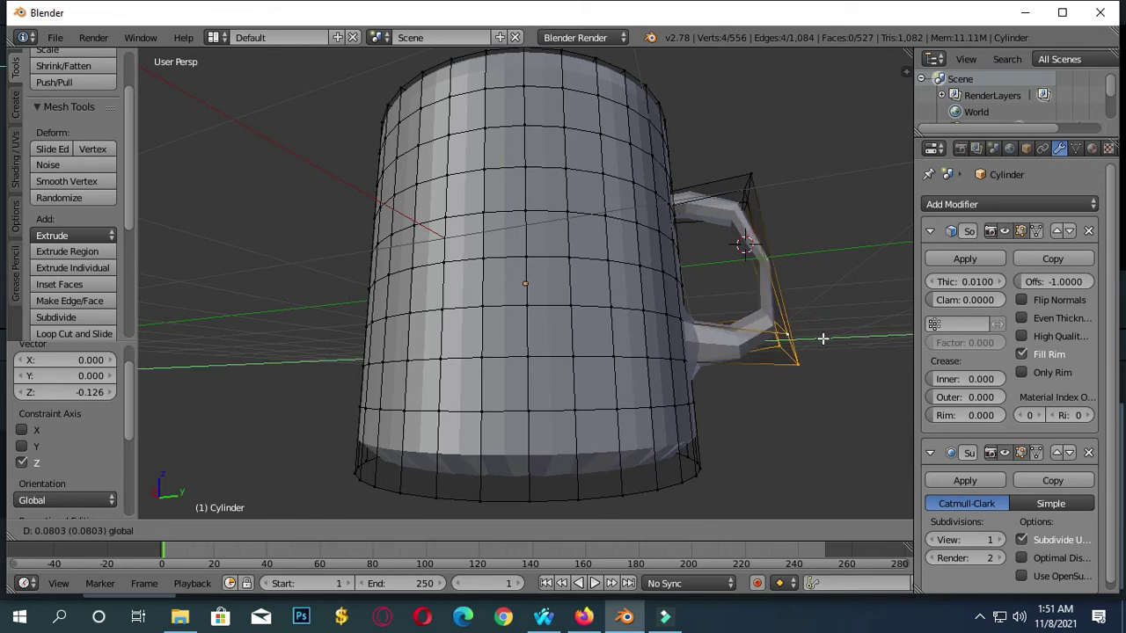
drag(823, 339, 817, 339)
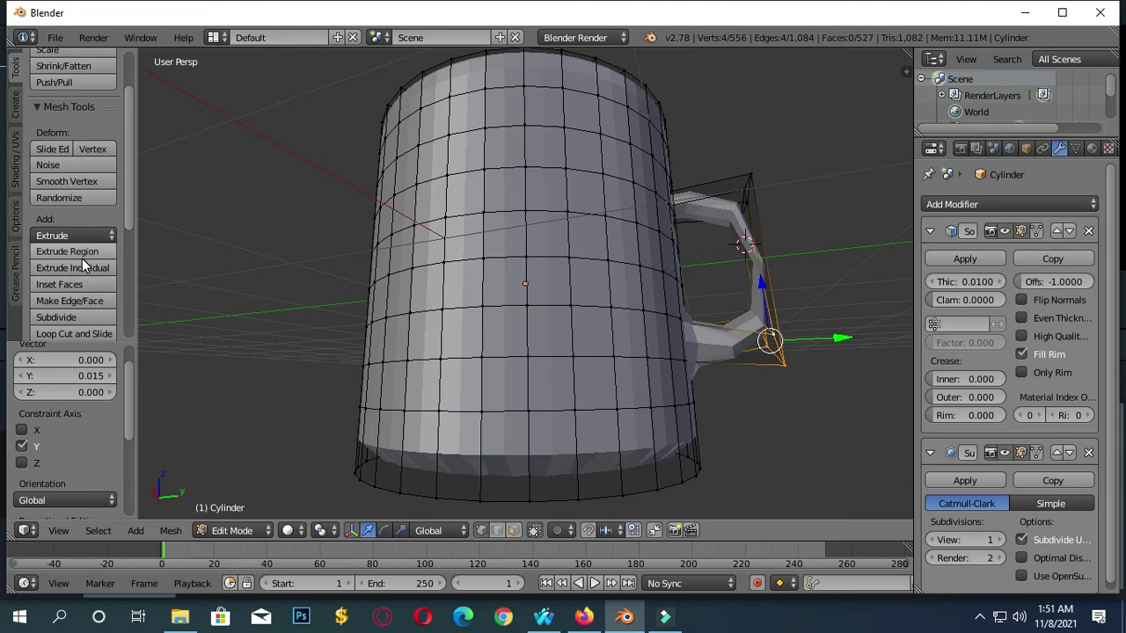
Step: Smooth the handle vertices several times, then Randomize them with amount 0.100
scroll(94, 337, up, 3)
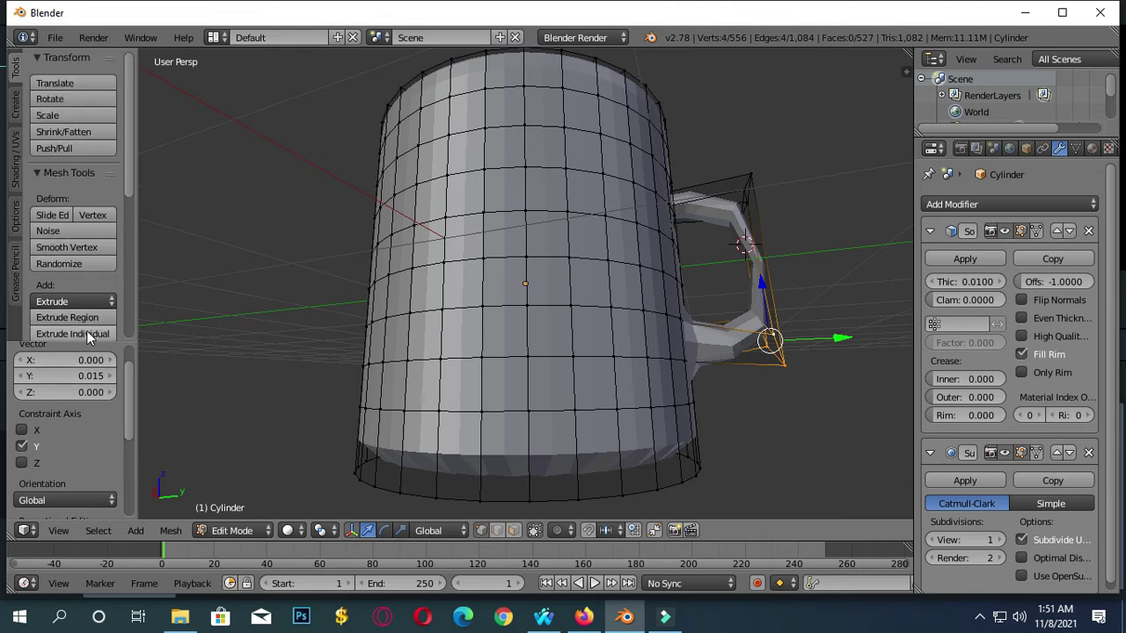
click(77, 245)
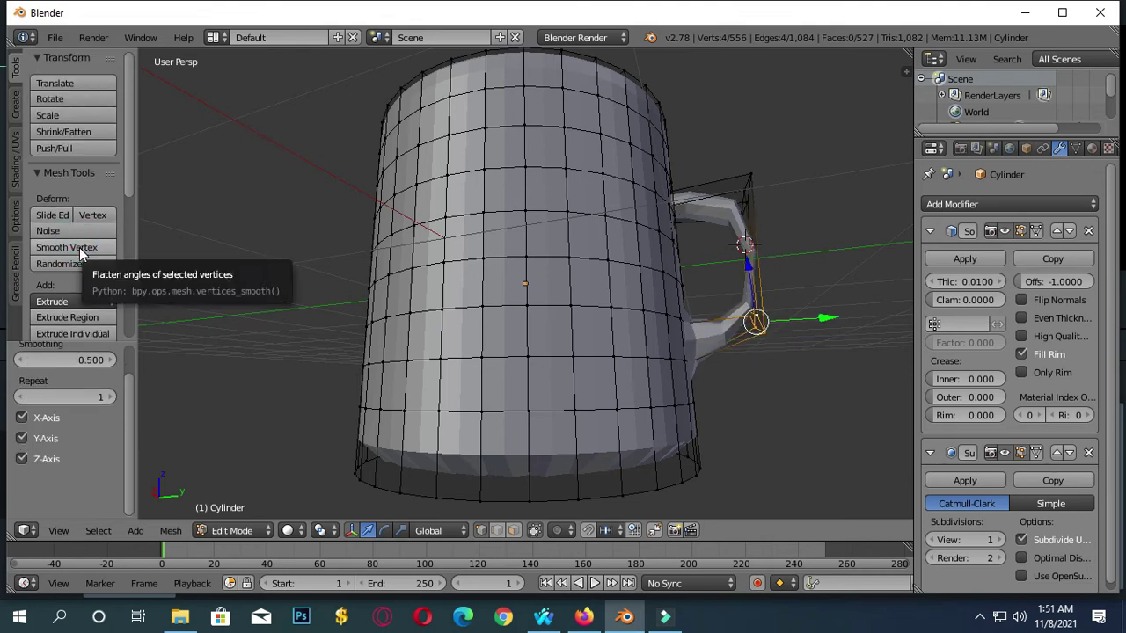
click(79, 250)
click(79, 247)
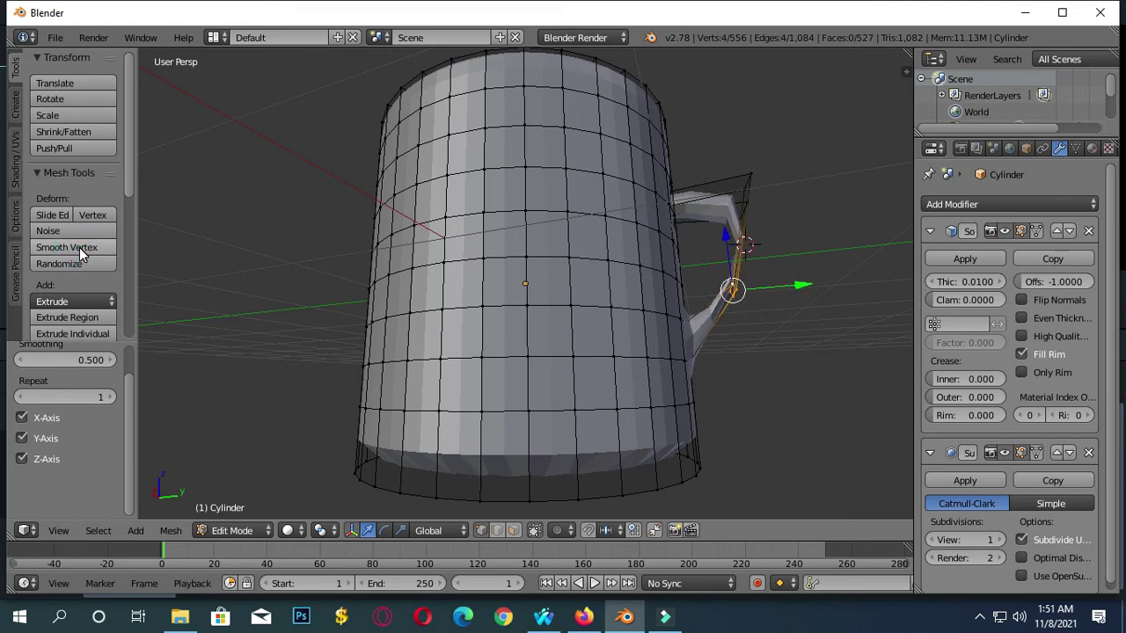
click(79, 247)
click(80, 248)
click(81, 249)
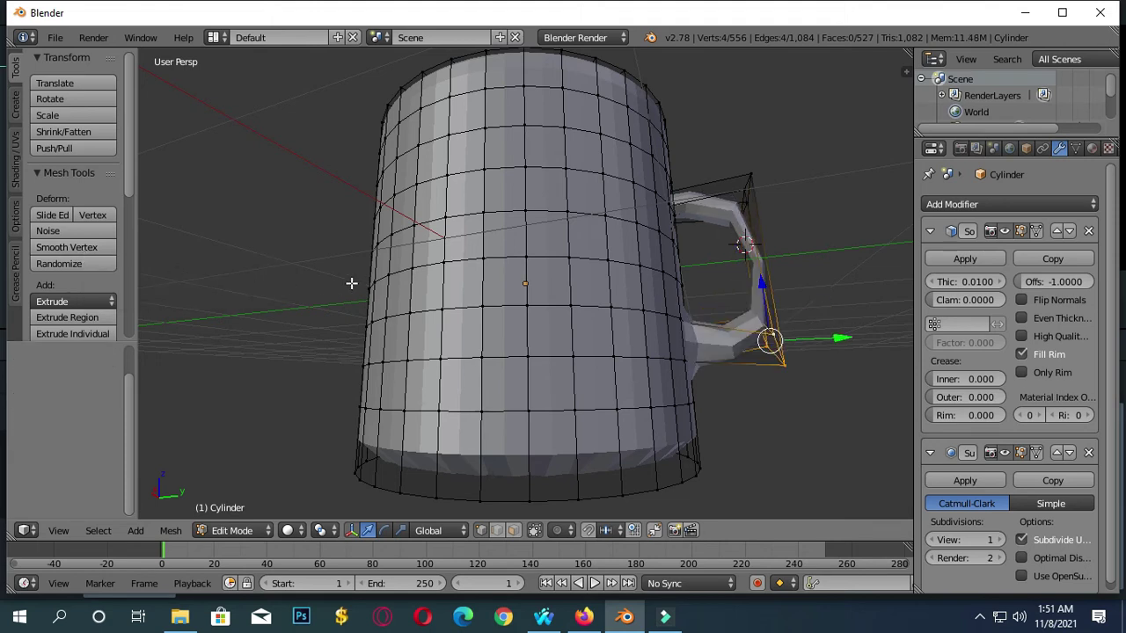
key(ctrl+z)
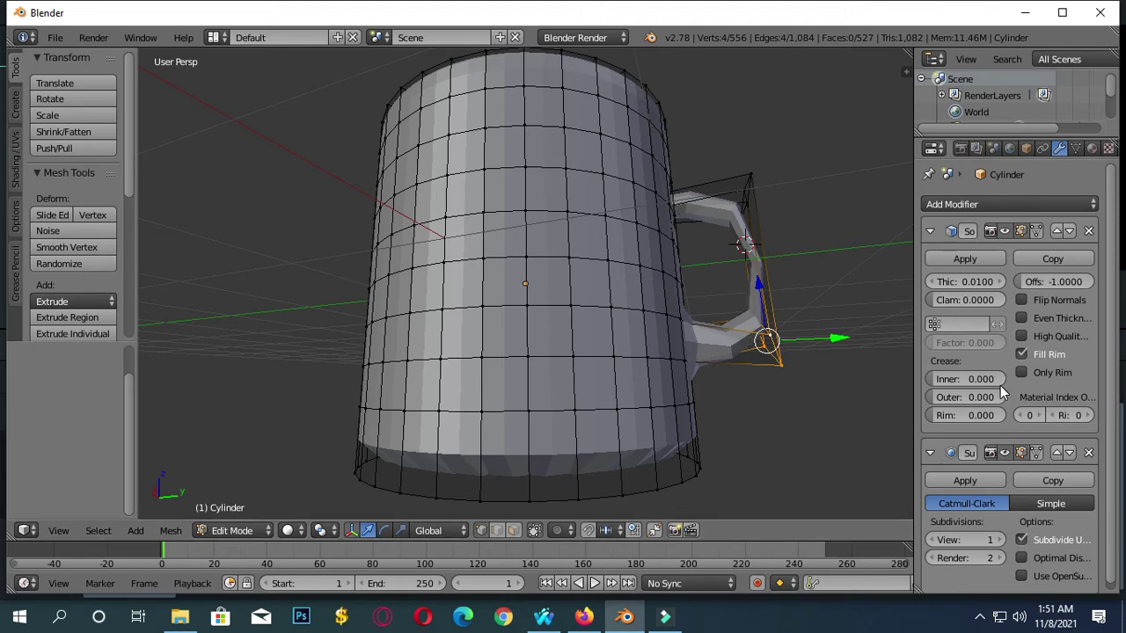
click(74, 264)
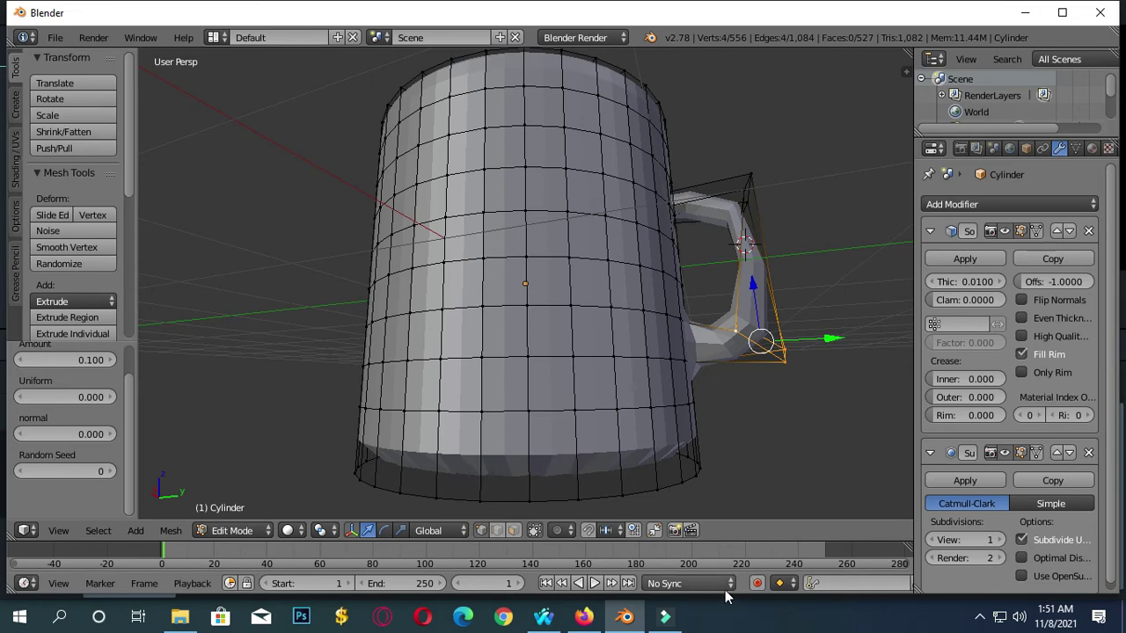
mouse_move(671, 322)
middle_down()
mouse_move(615, 357)
mouse_move(717, 313)
mouse_move(786, 320)
mouse_move(809, 337)
mouse_move(735, 308)
middle_up()
Step: Create a new image texture that loads subscribe.jpg from the Desktop
click(1108, 147)
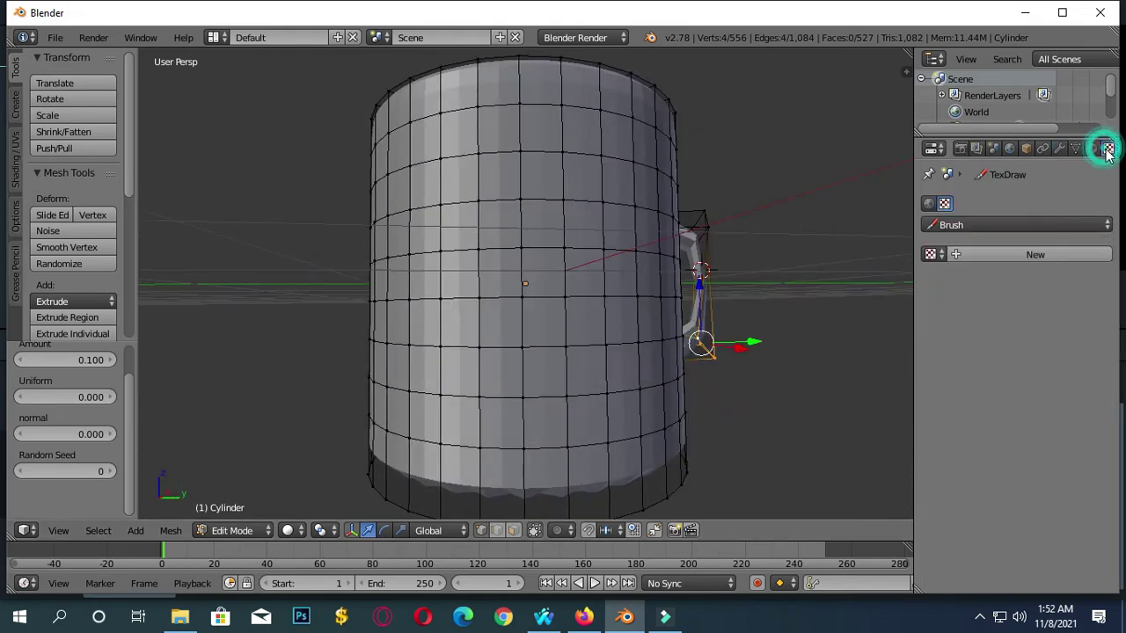
click(1047, 254)
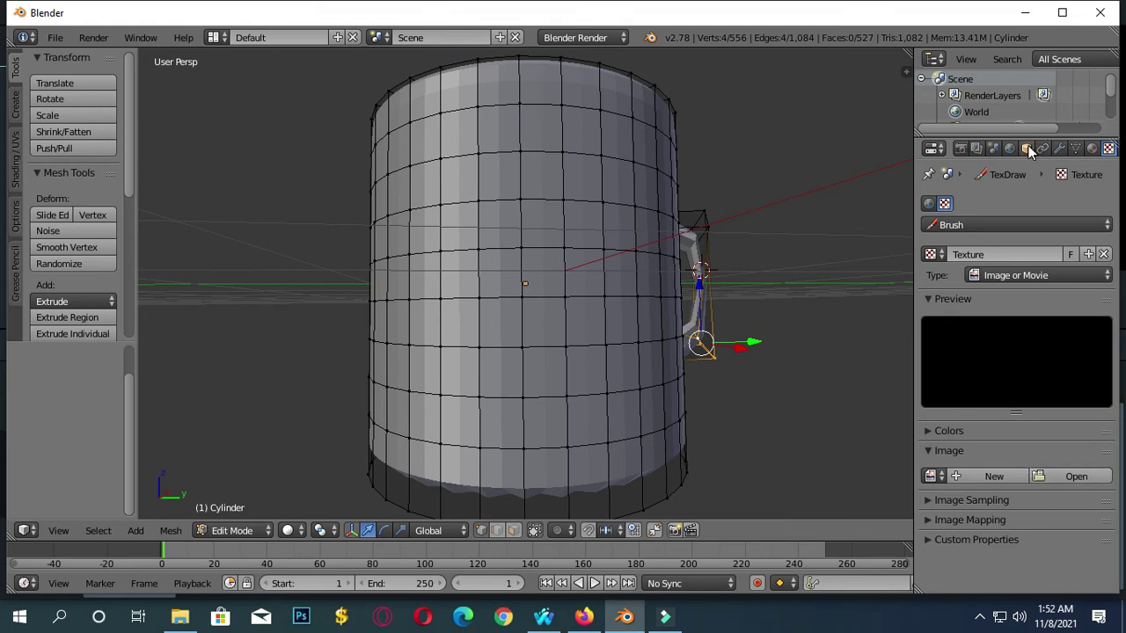
click(1076, 476)
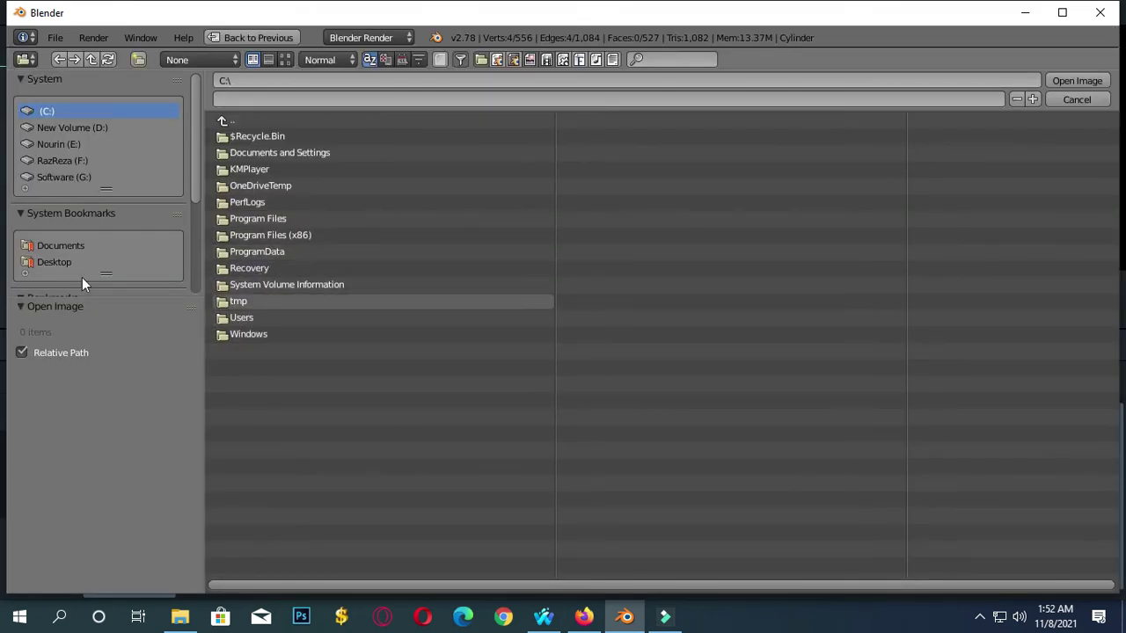
click(63, 263)
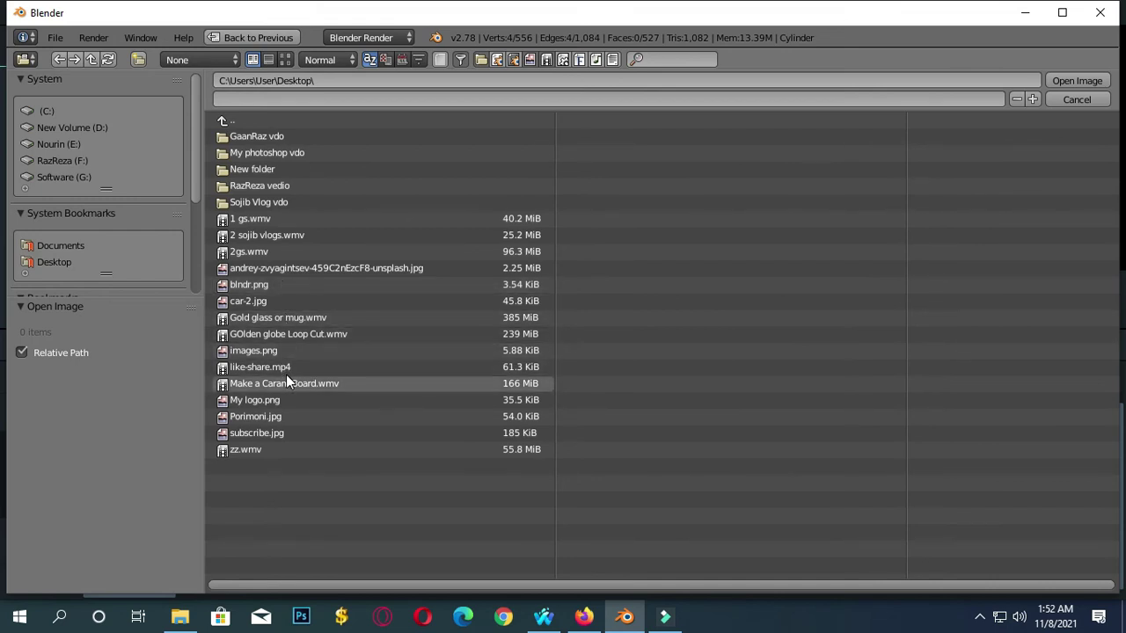
double_click(273, 435)
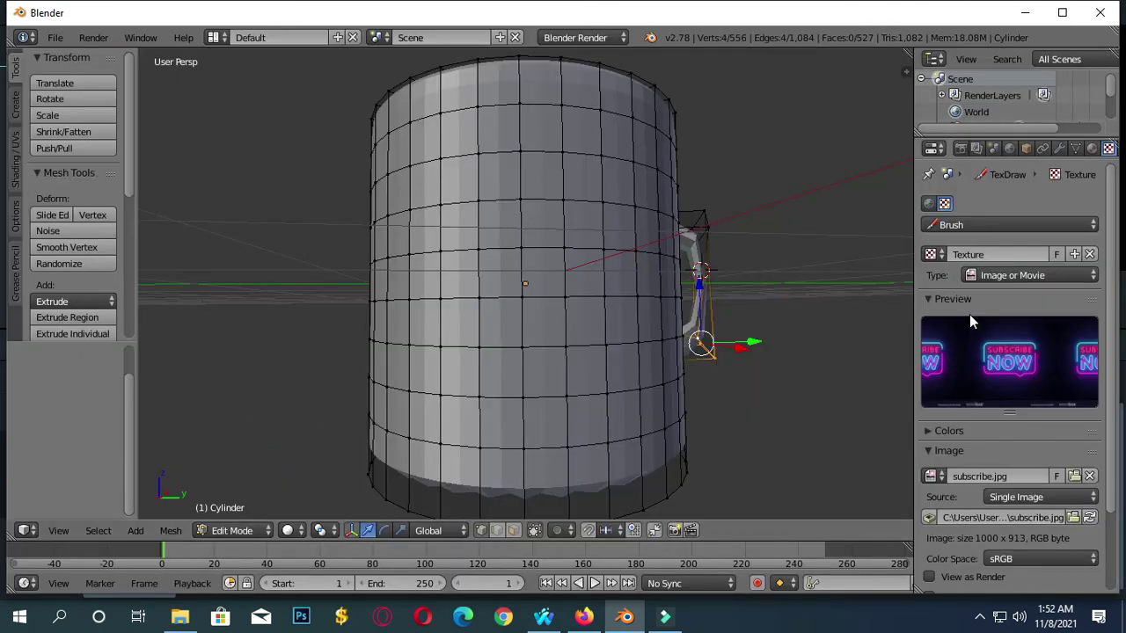
click(1091, 148)
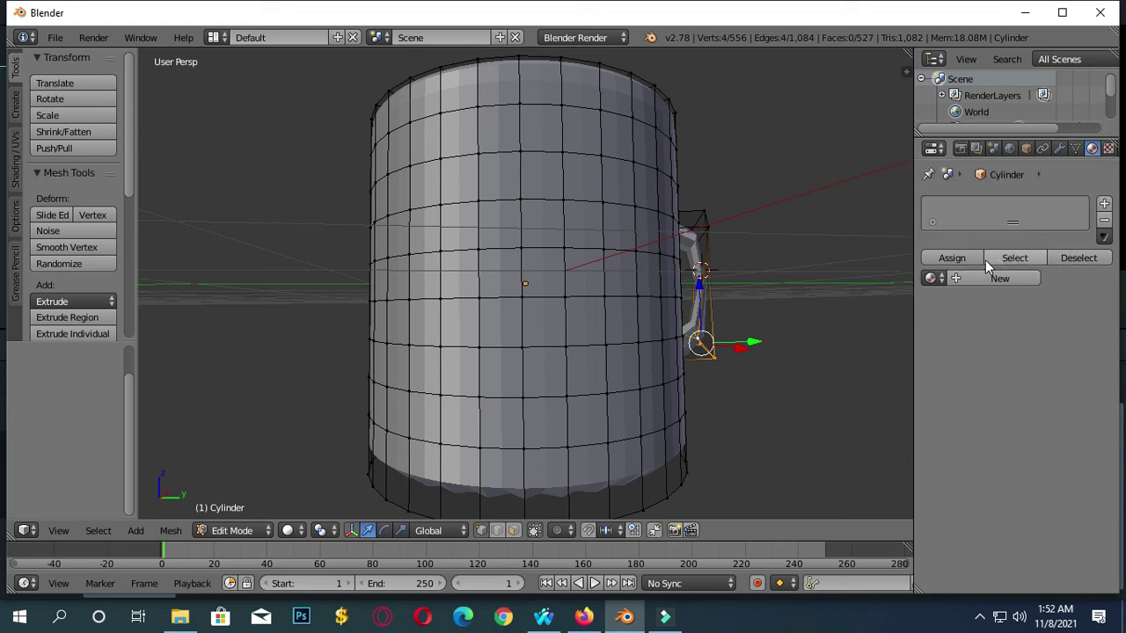
Step: Deselect the handle vertices and create a new material, Material.001
click(1065, 259)
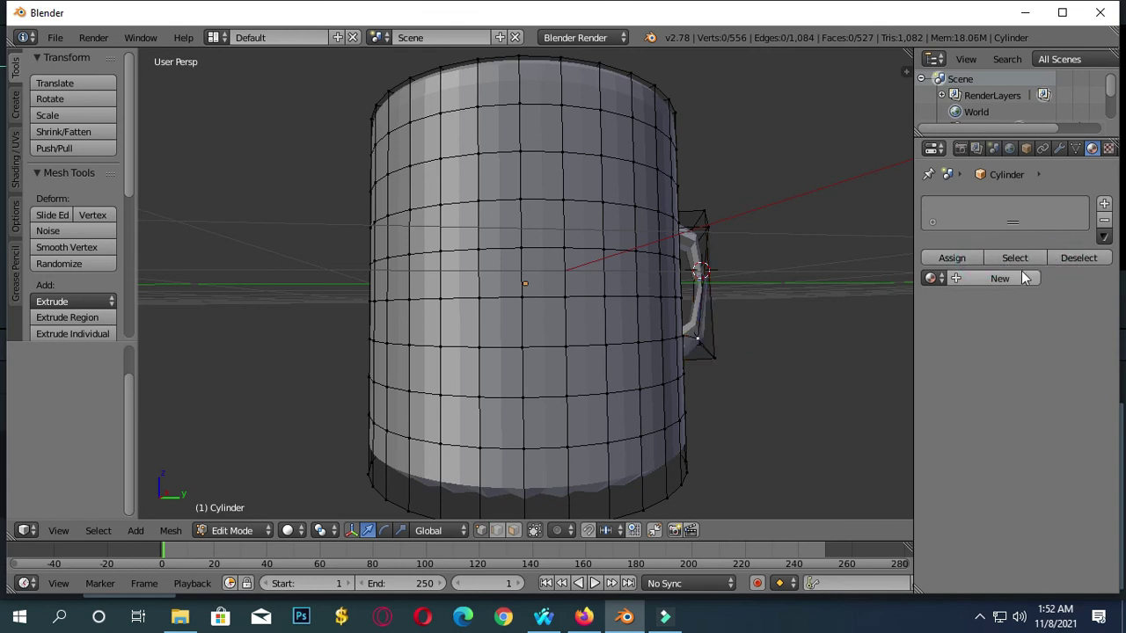
click(958, 260)
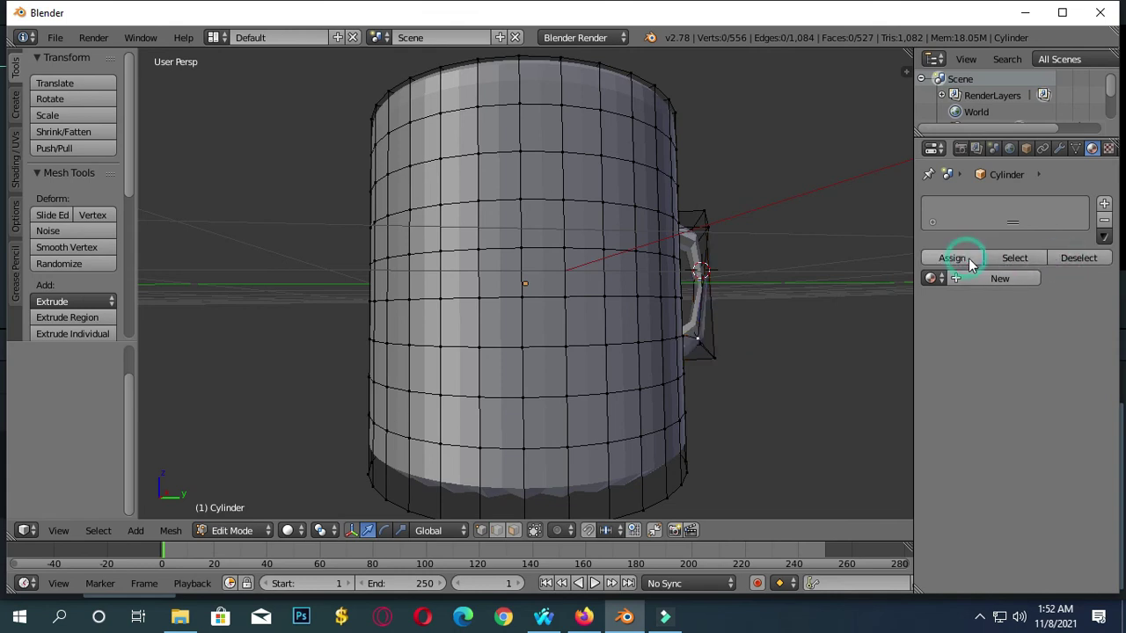
click(1005, 278)
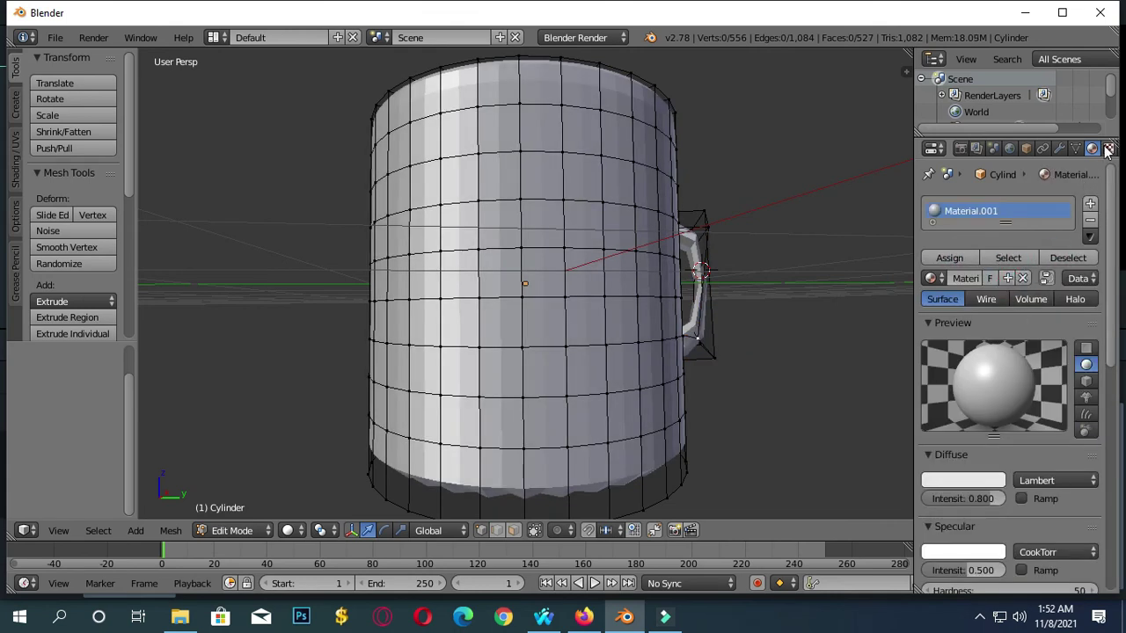
Step: Add a new texture to Material.001 that loads subscribe.jpg from the Desktop
click(1108, 148)
click(1043, 330)
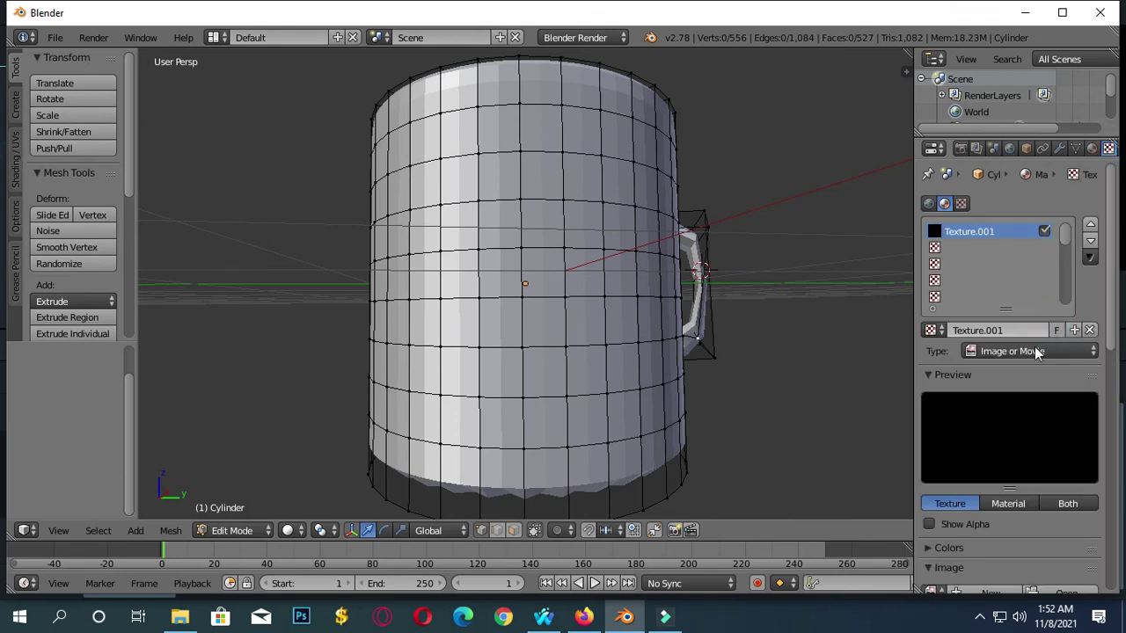
scroll(1015, 387, down, 3)
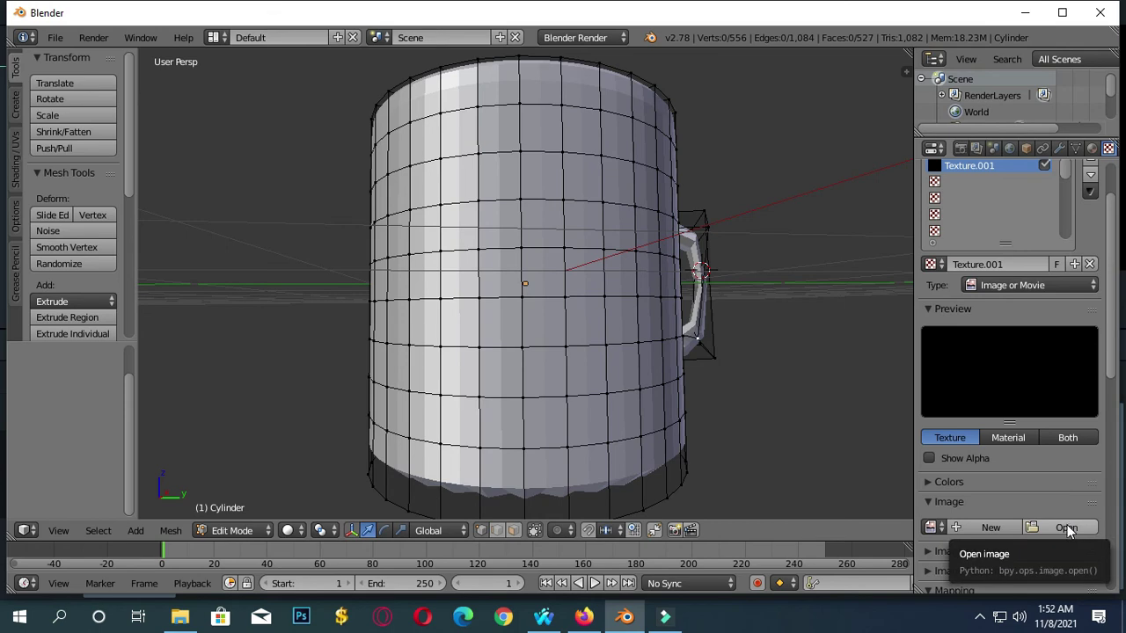
click(1066, 527)
click(48, 262)
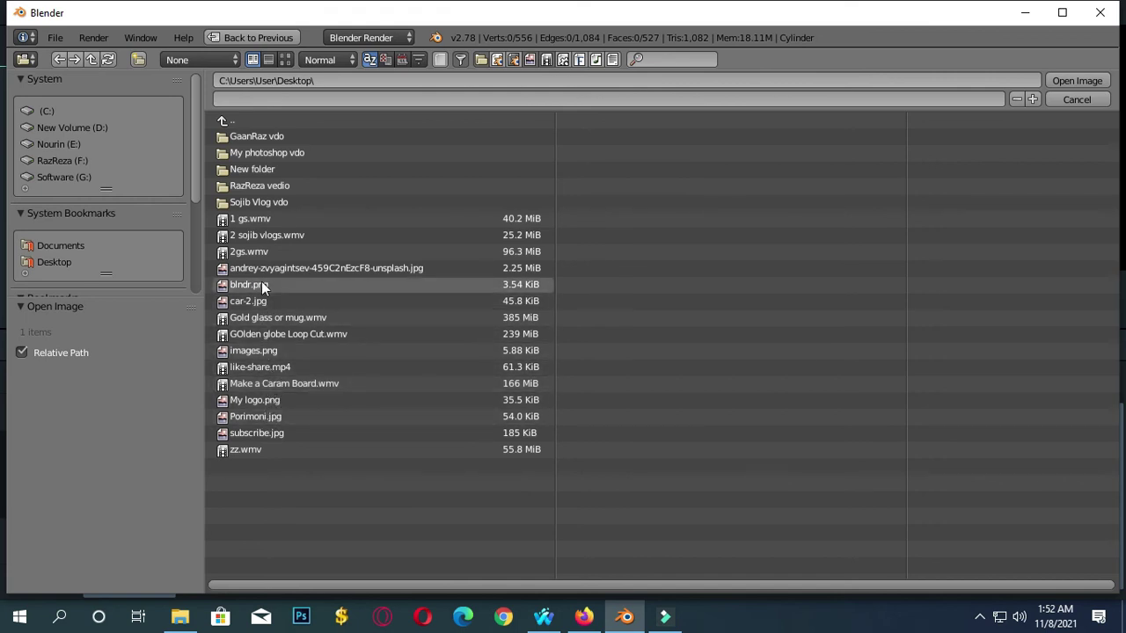
double_click(263, 432)
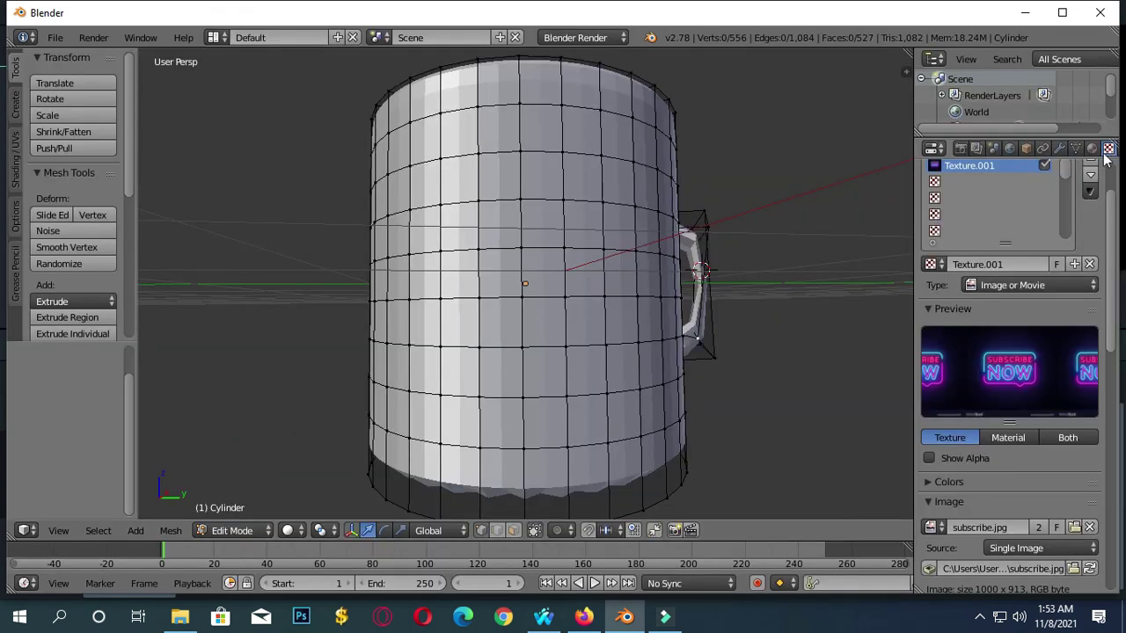
click(1091, 150)
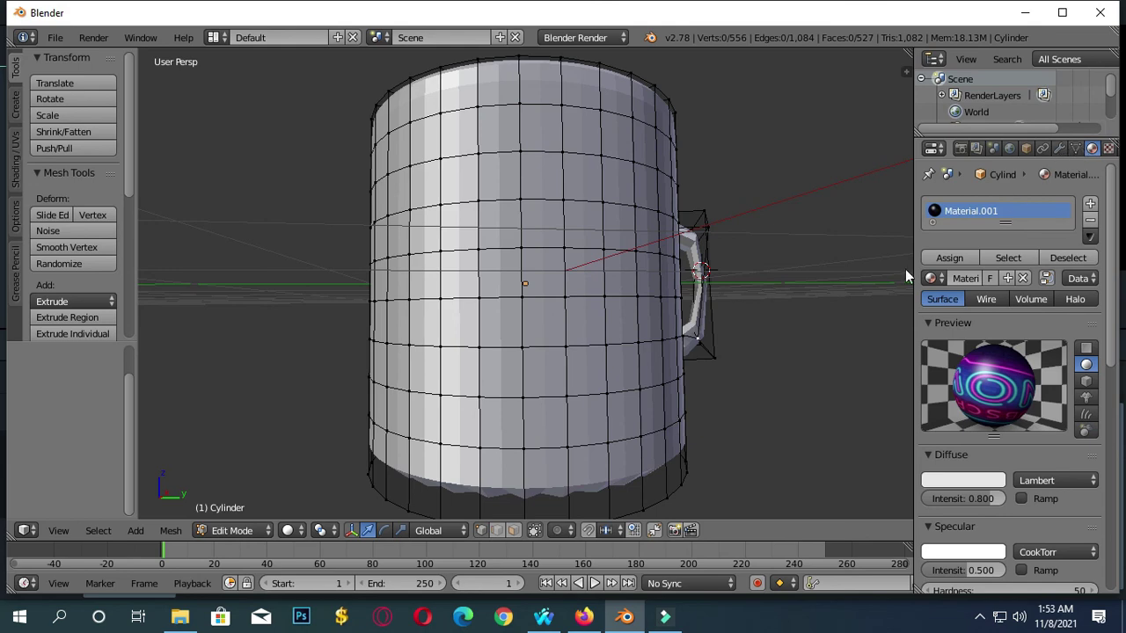
Step: Preview the mug in Rendered viewport shading from above, then render the frame at 1920×1080, 50% scale
click(292, 530)
click(313, 420)
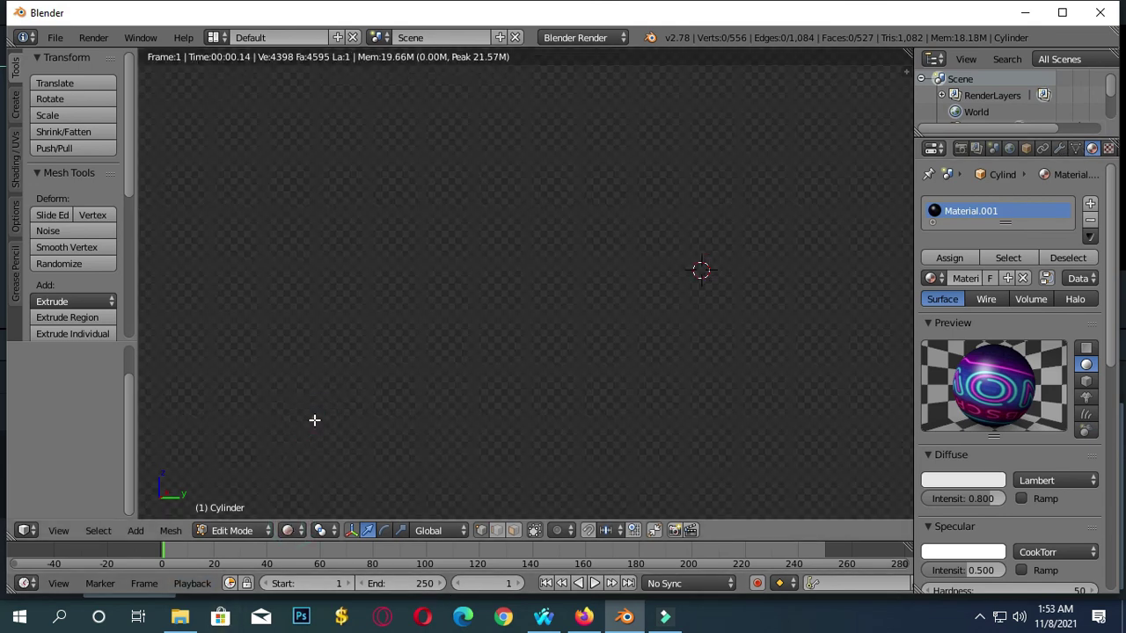
mouse_move(548, 400)
middle_down()
mouse_move(502, 409)
mouse_move(520, 432)
mouse_move(597, 432)
middle_up()
scroll(598, 424, down, 1)
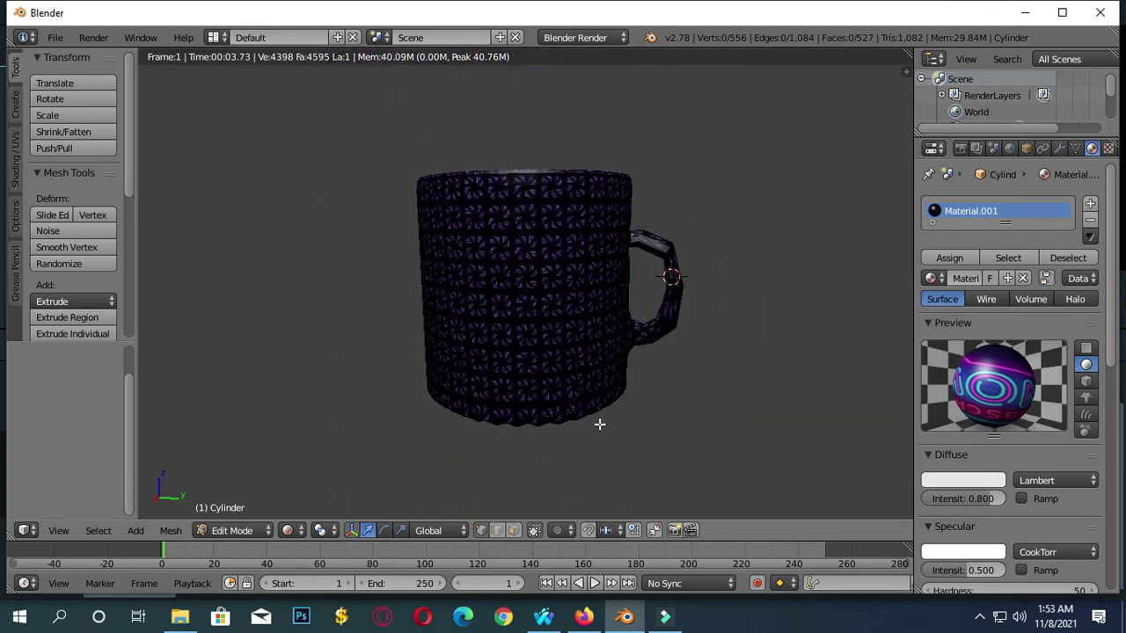
scroll(681, 408, down, 1)
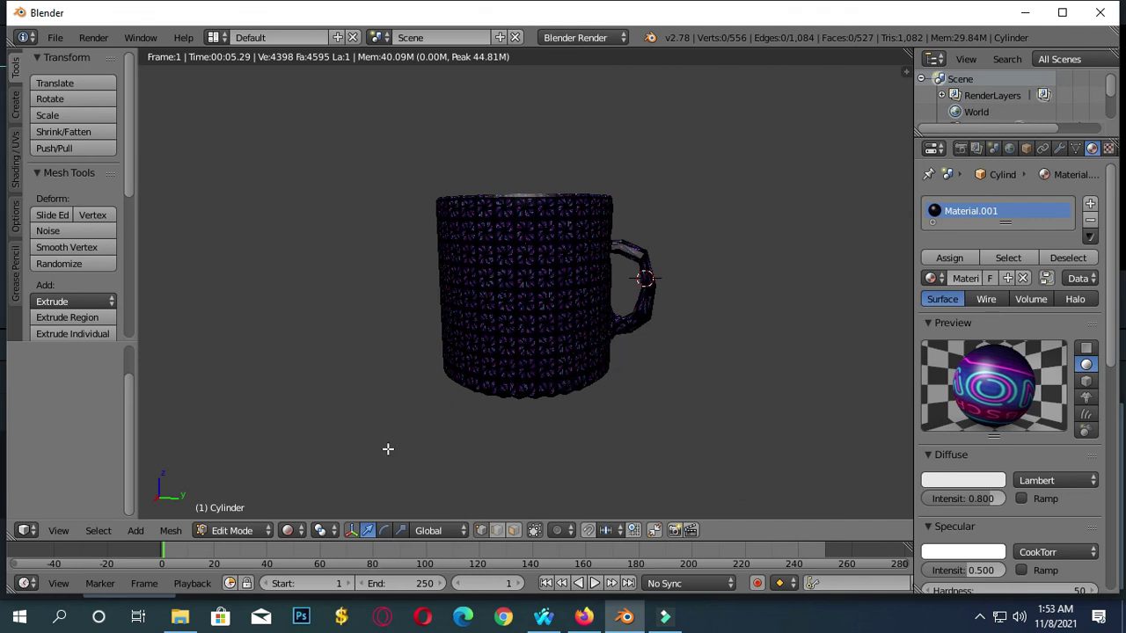
click(960, 148)
click(958, 224)
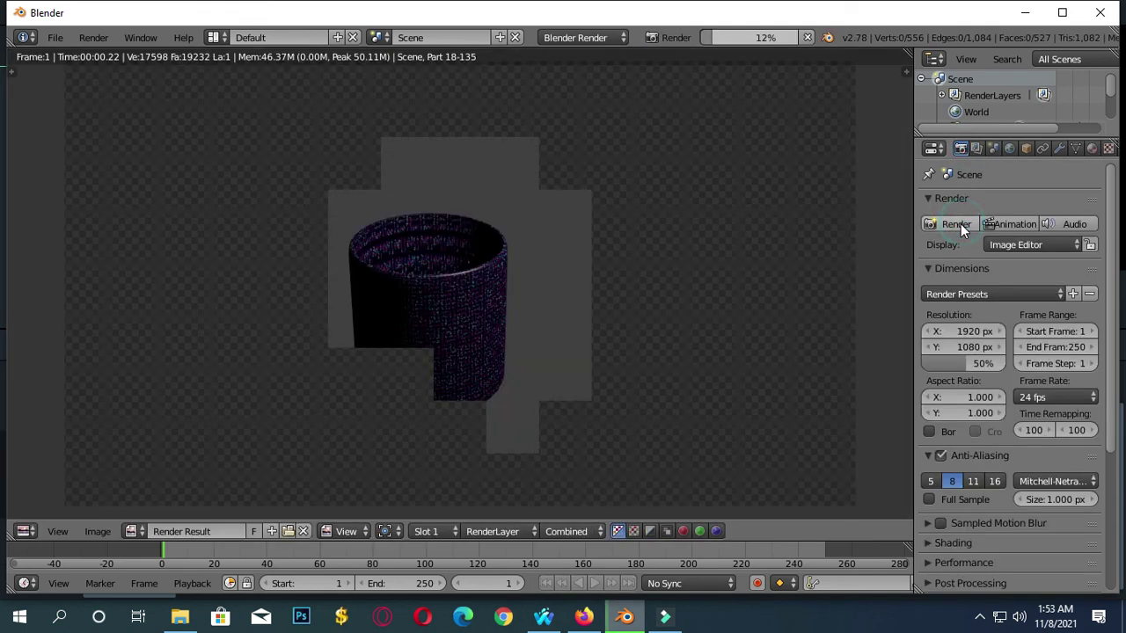
Step: Save the Render Result through Image > Save As as Mug.png, an 8-bit RGBA PNG in Documents
middle_drag(555, 320, 576, 318)
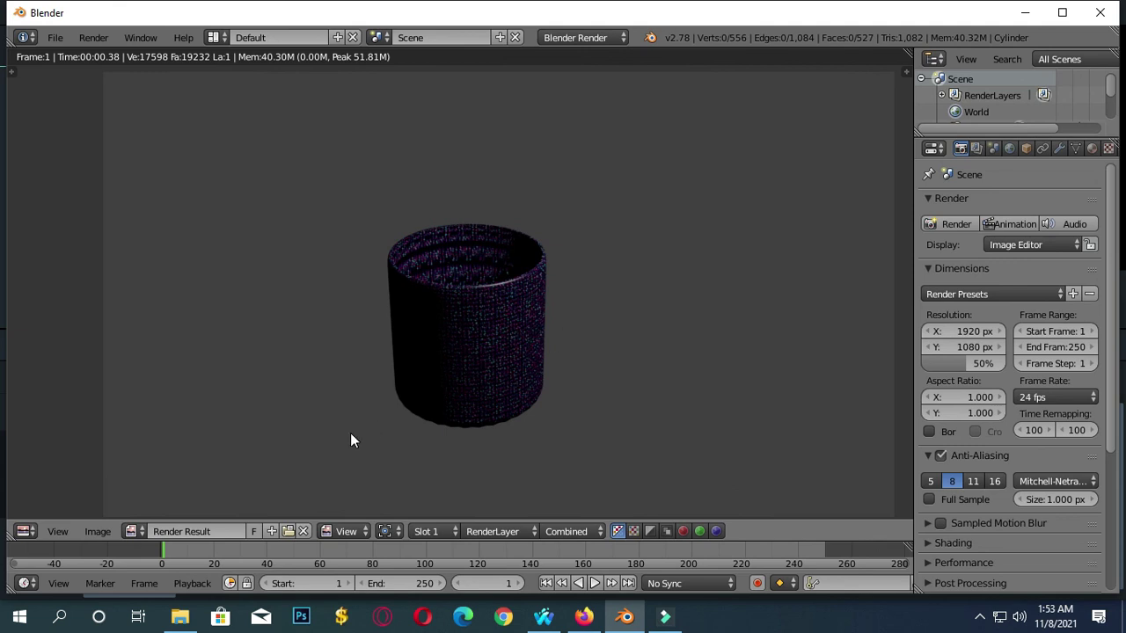
click(96, 531)
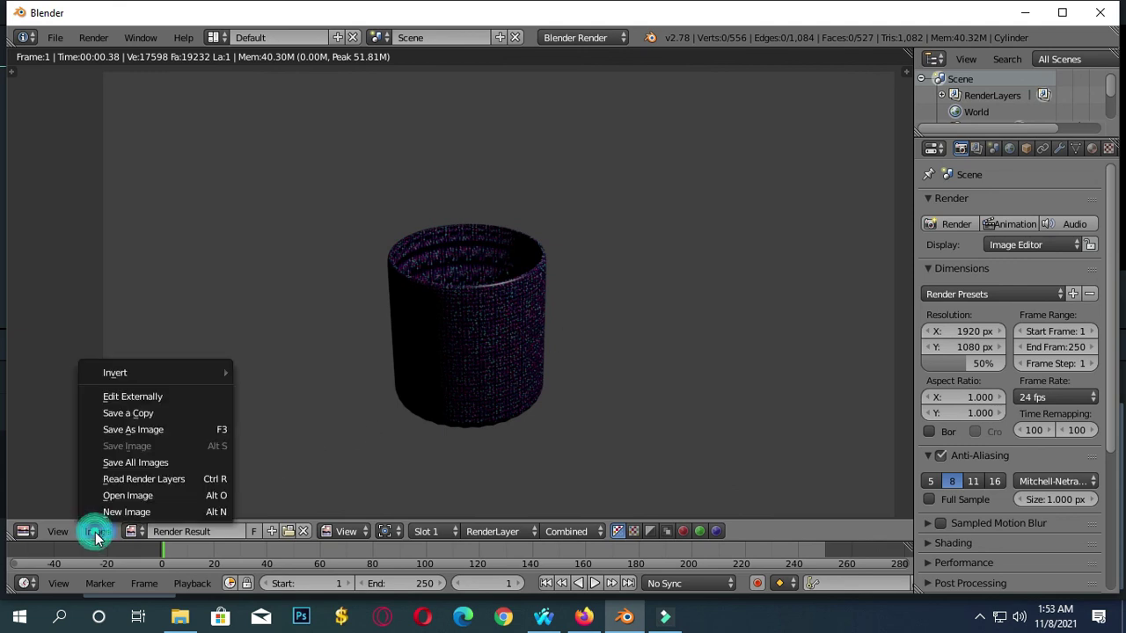
click(136, 427)
click(249, 99)
drag(251, 100, 197, 99)
text(Mug.png)
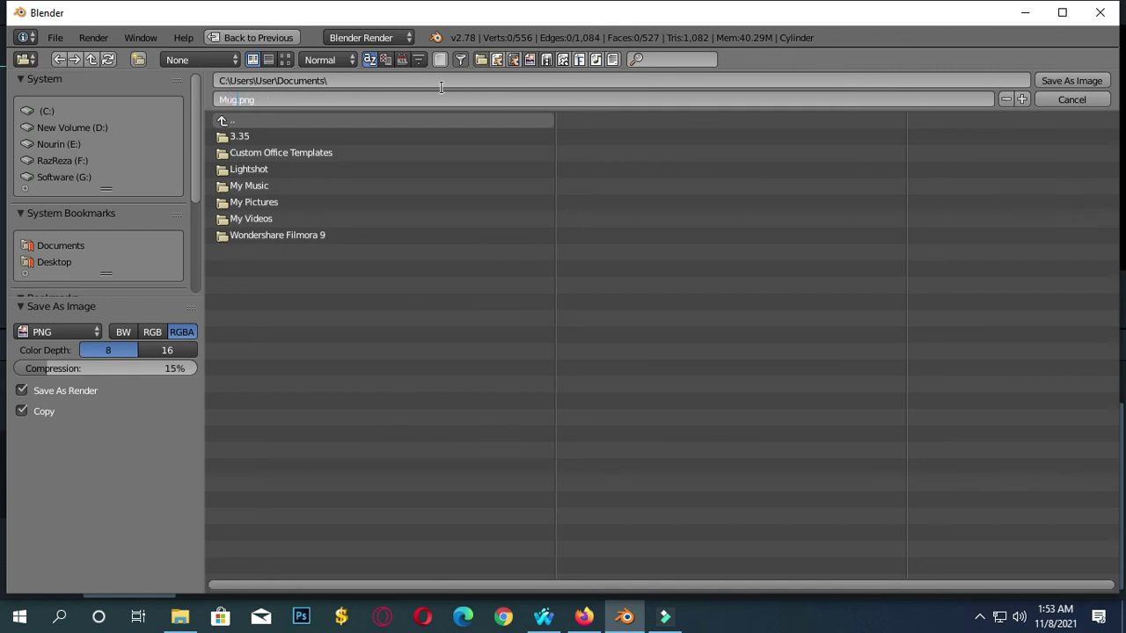
click(1076, 80)
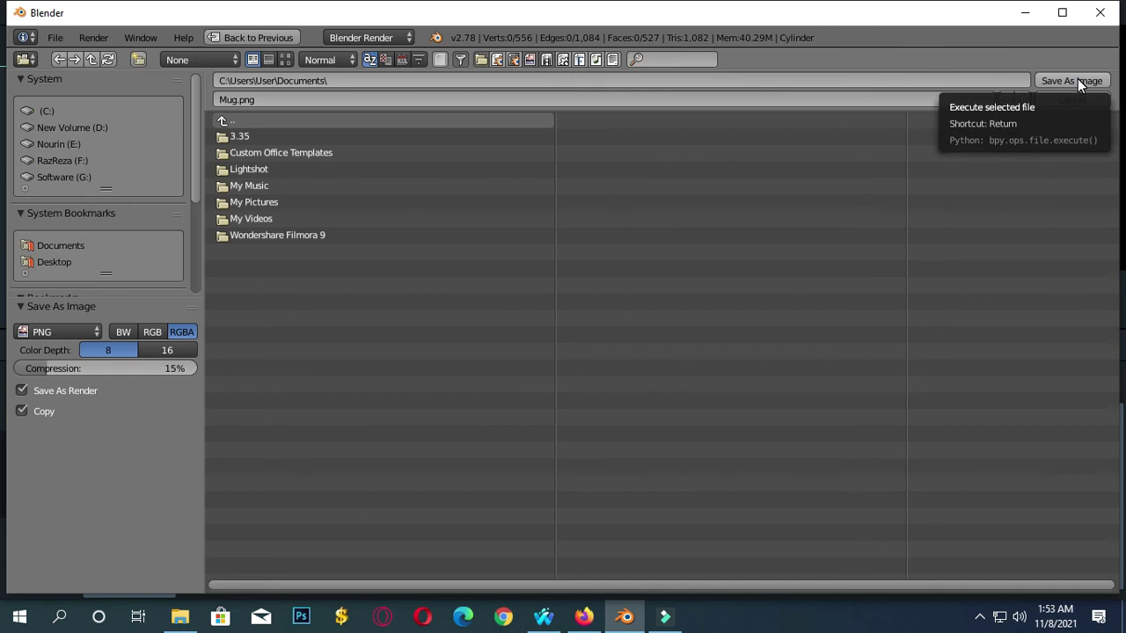
click(1077, 79)
click(1075, 78)
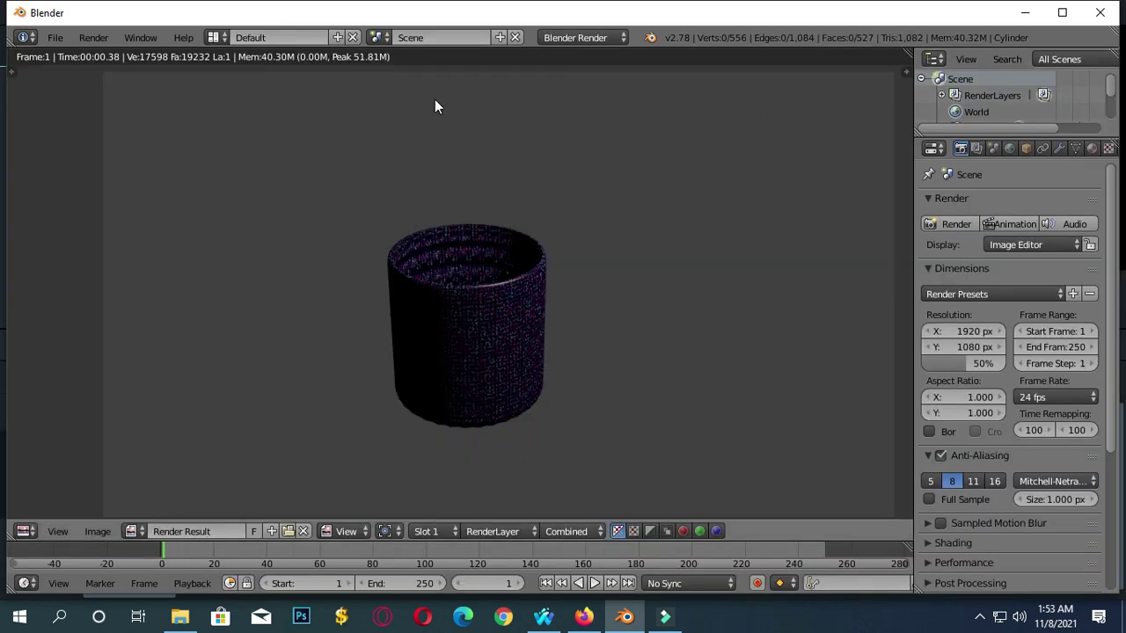